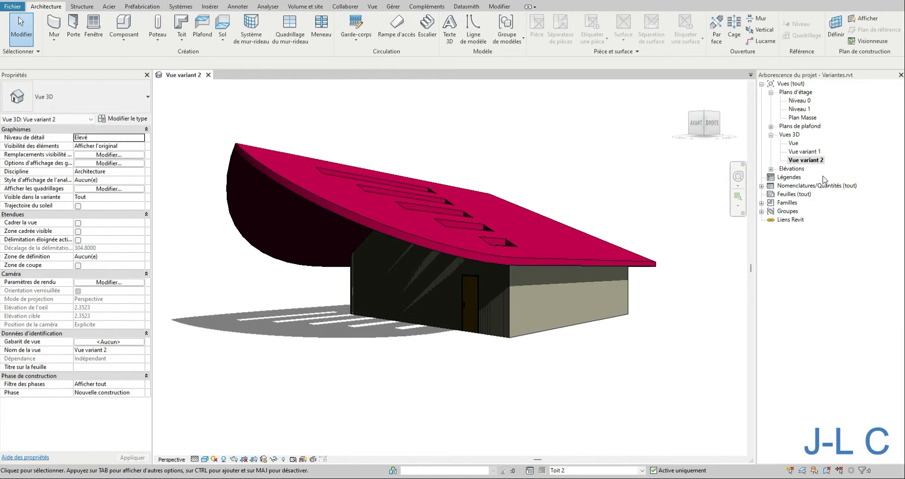
Open the 3D view Vue variant 1 and finish the modification of the Toit 2 variant
double_click(805, 153)
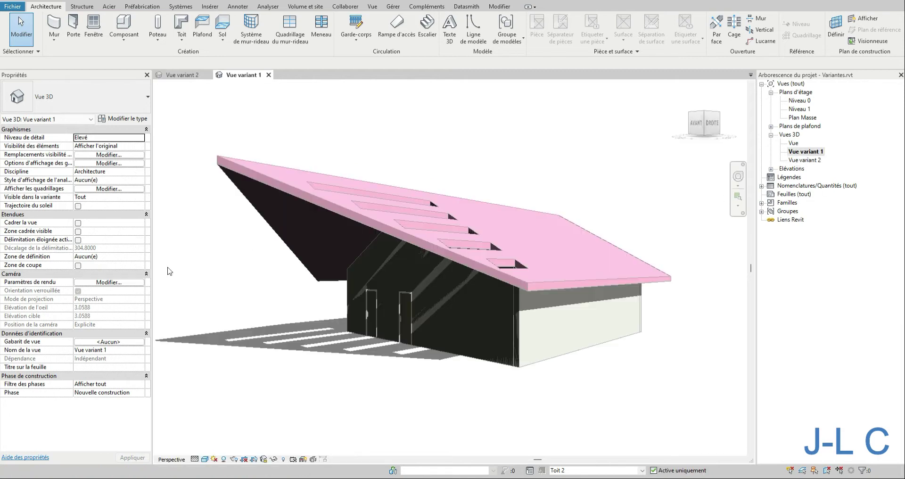
click(529, 470)
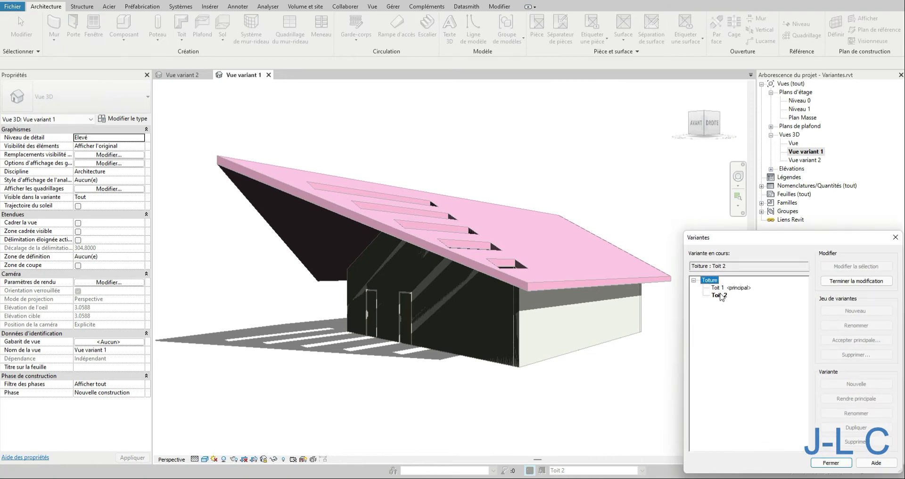
drag(789, 244, 723, 163)
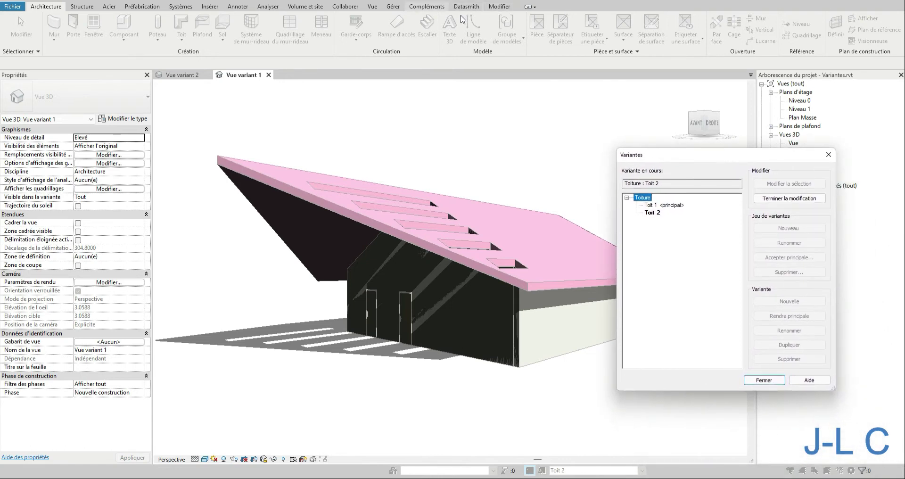
click(789, 198)
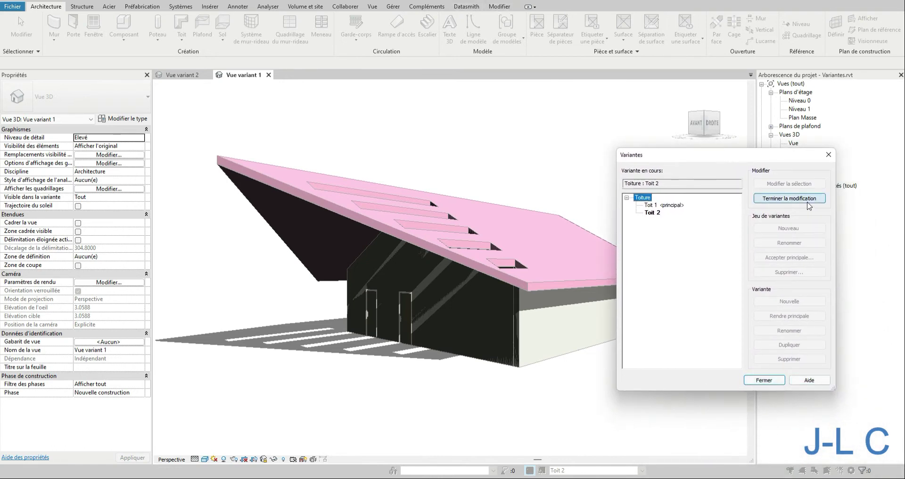
click(763, 379)
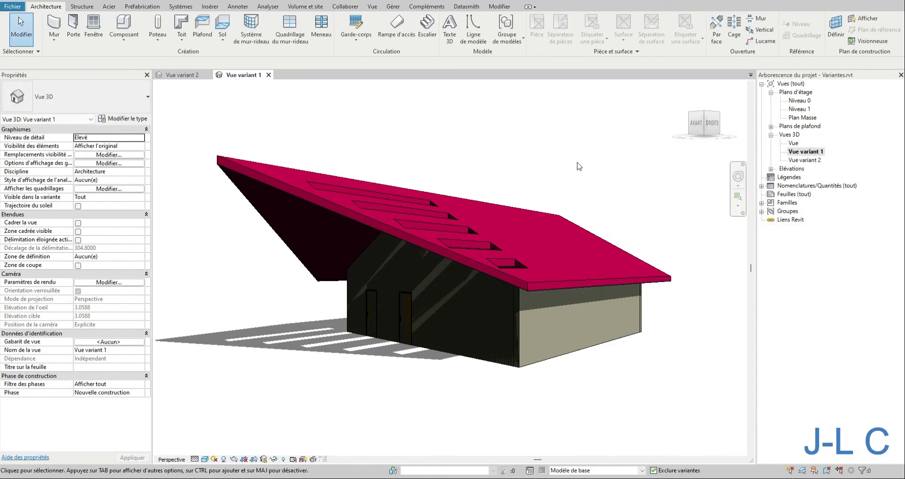
Compare the roof variants in the 3D views Vue, Vue variant 2 and Vue variant 1, returning to Vue
click(393, 7)
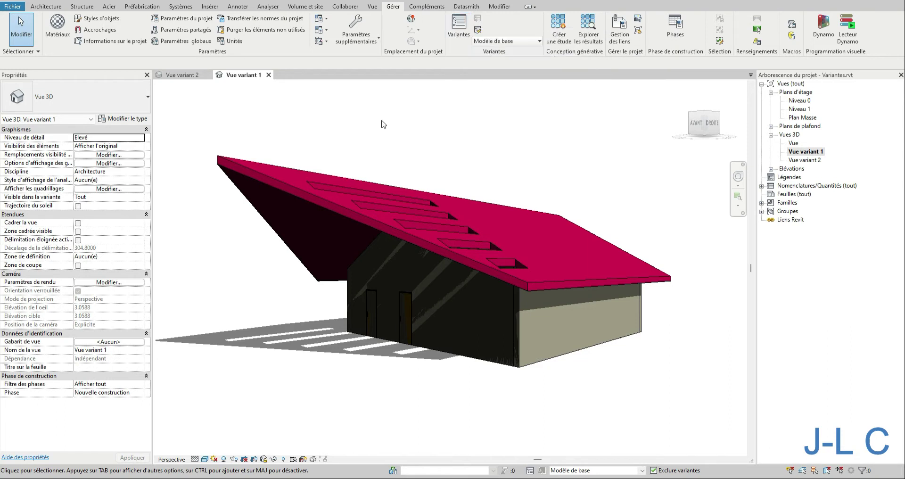
double_click(794, 143)
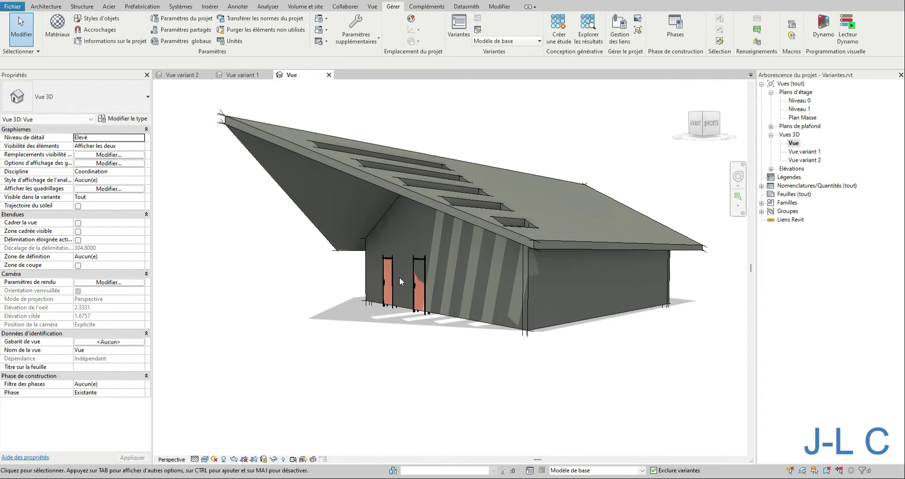
double_click(813, 161)
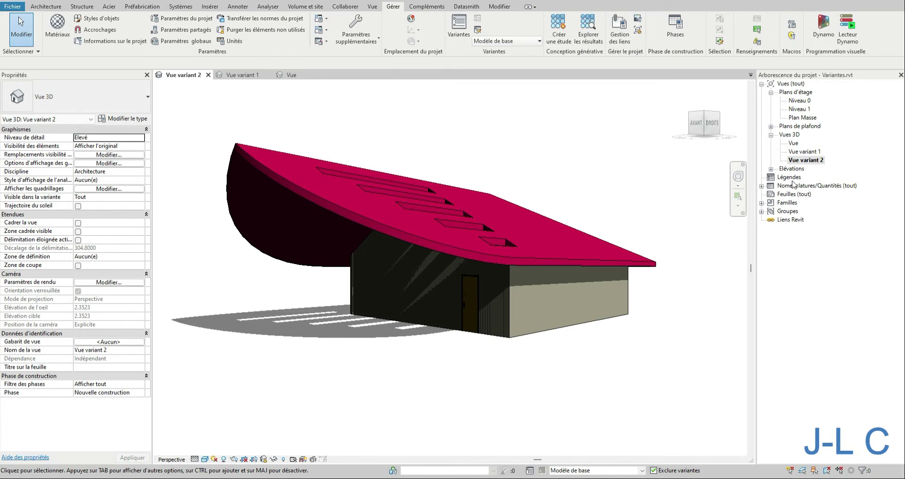
double_click(807, 151)
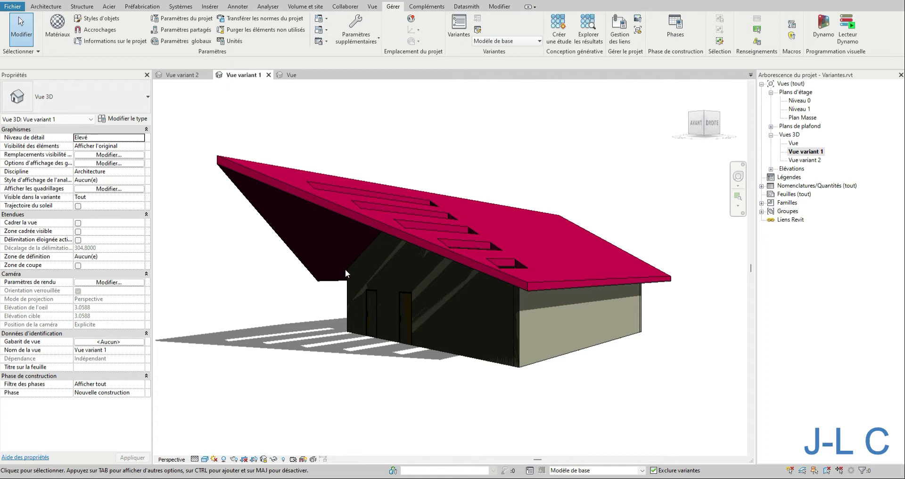
click(801, 151)
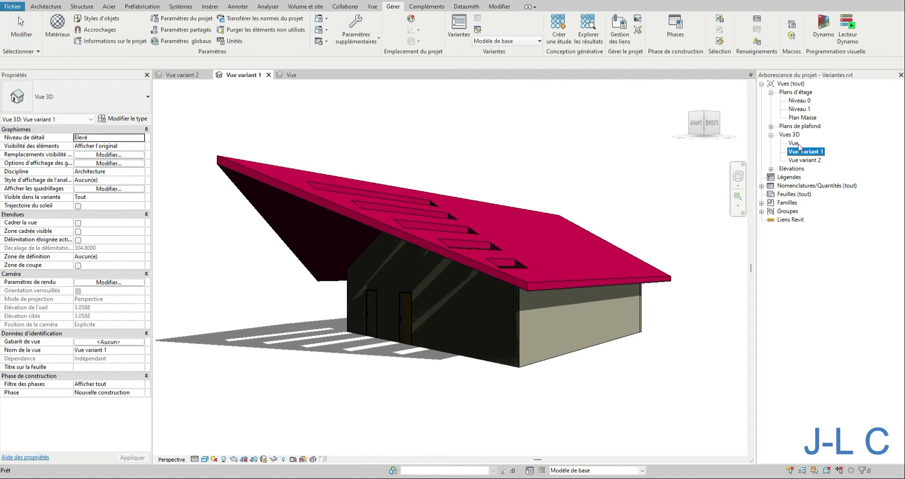
double_click(795, 143)
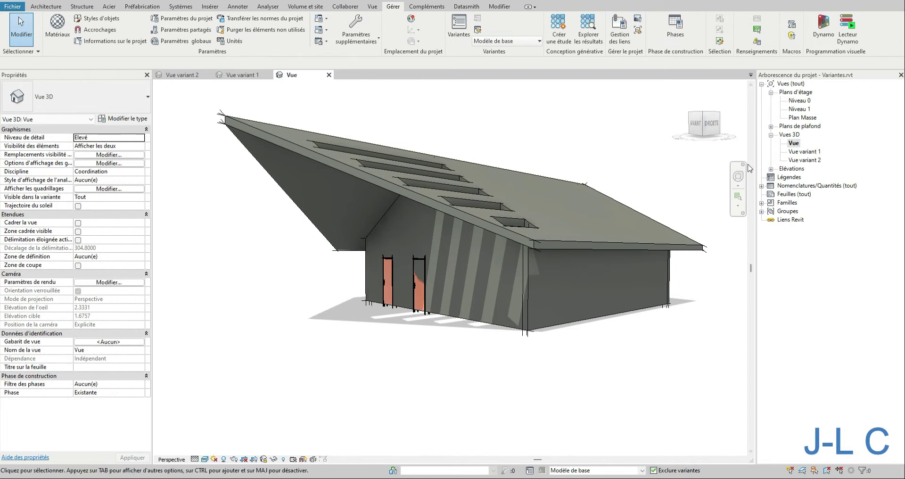
Make Toit 2 the principal variant of the Toiture set
click(530, 471)
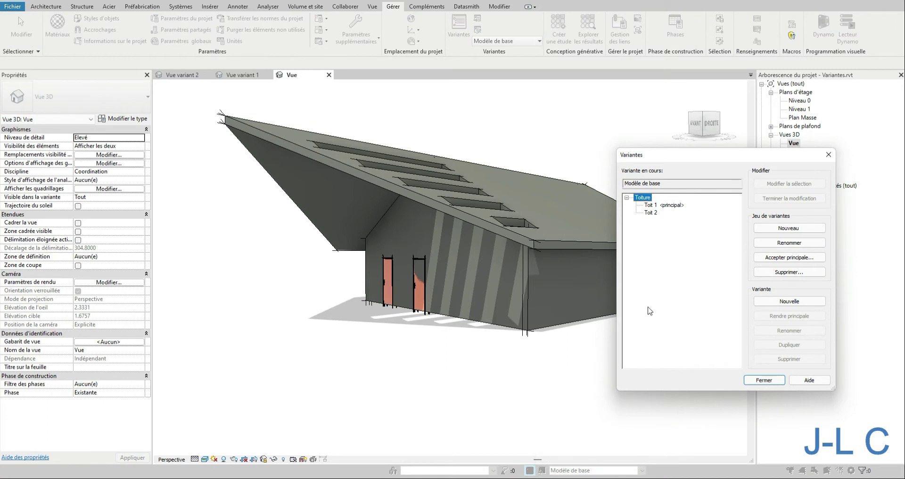
click(653, 213)
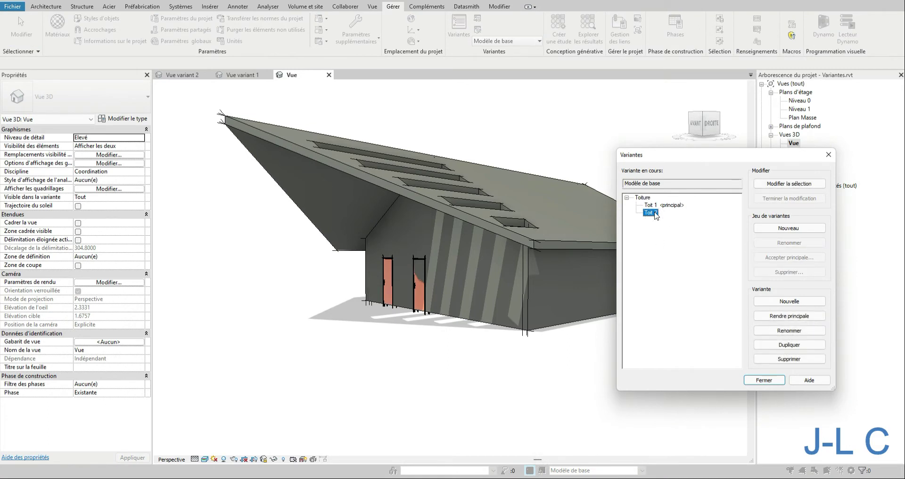
click(780, 317)
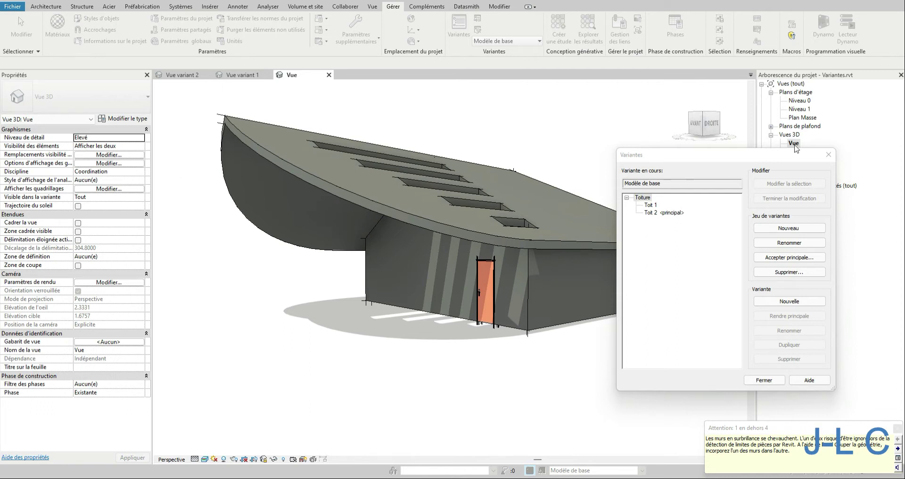
drag(760, 157, 751, 195)
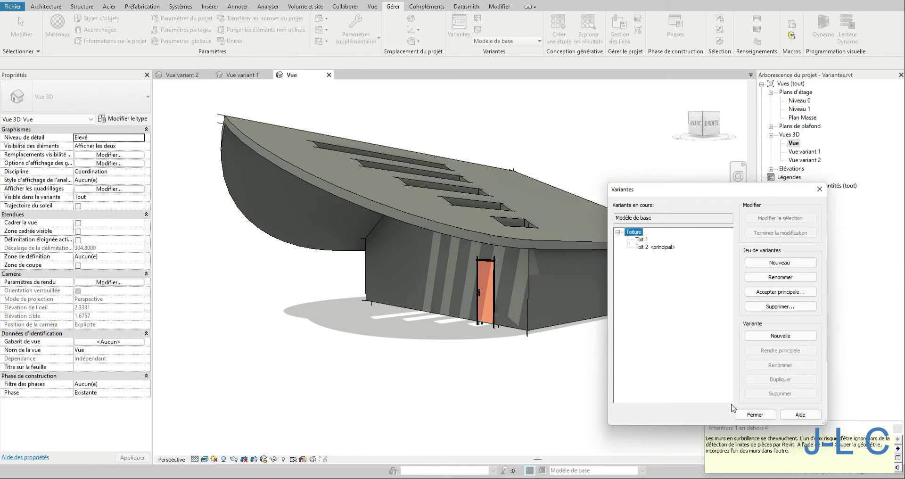
click(640, 248)
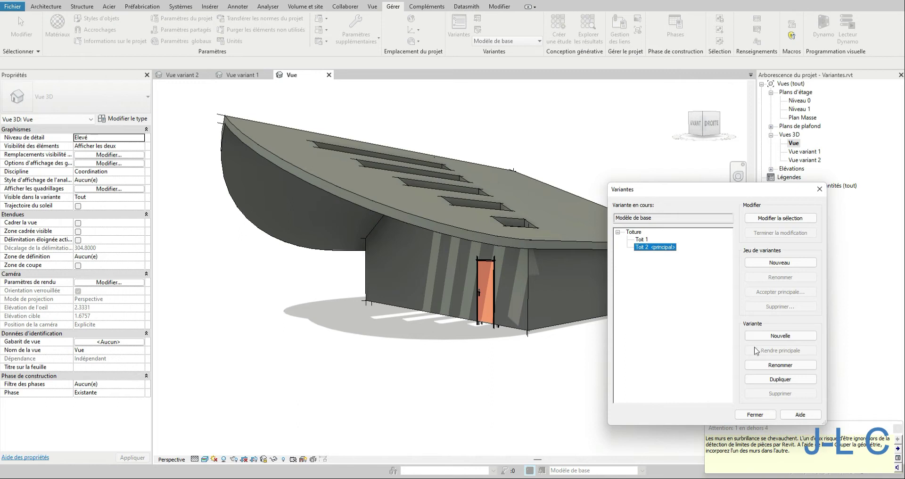
click(752, 414)
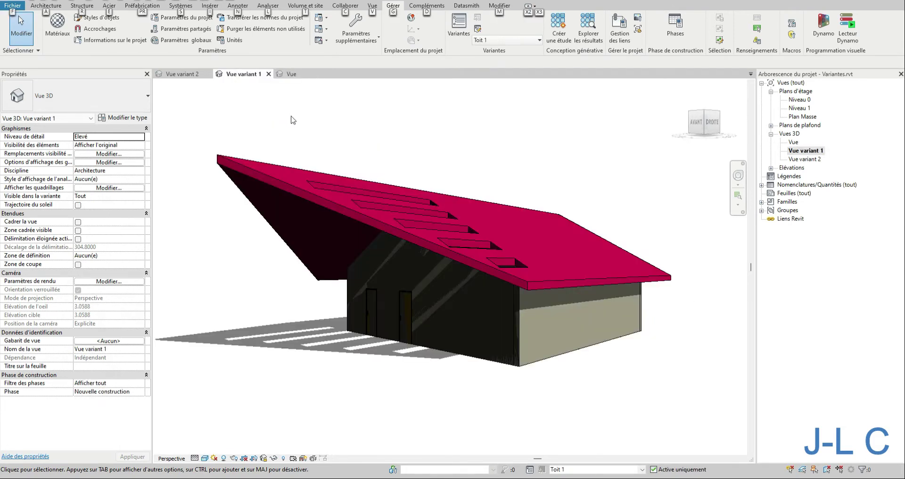
Delete all the building elements of the Toit 1 variant in the 3D view Vue and check both variant views
double_click(794, 142)
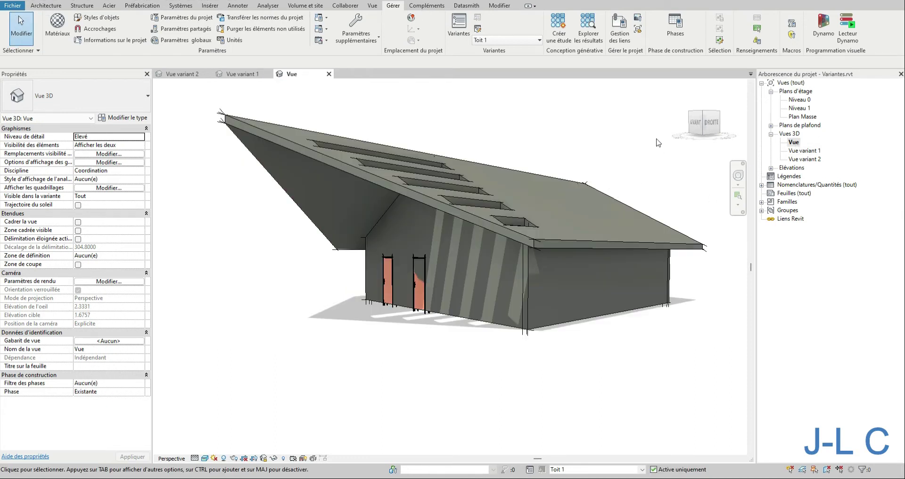
drag(644, 158, 289, 311)
key(Delete)
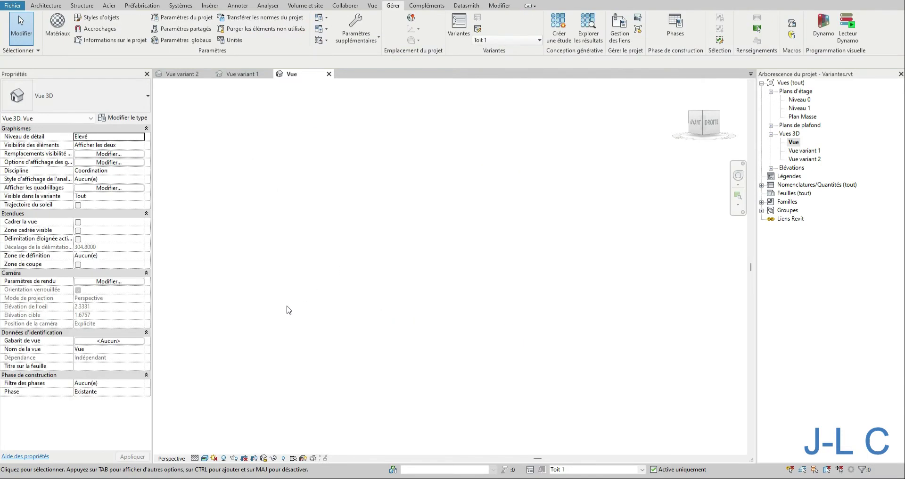
double_click(807, 152)
double_click(807, 160)
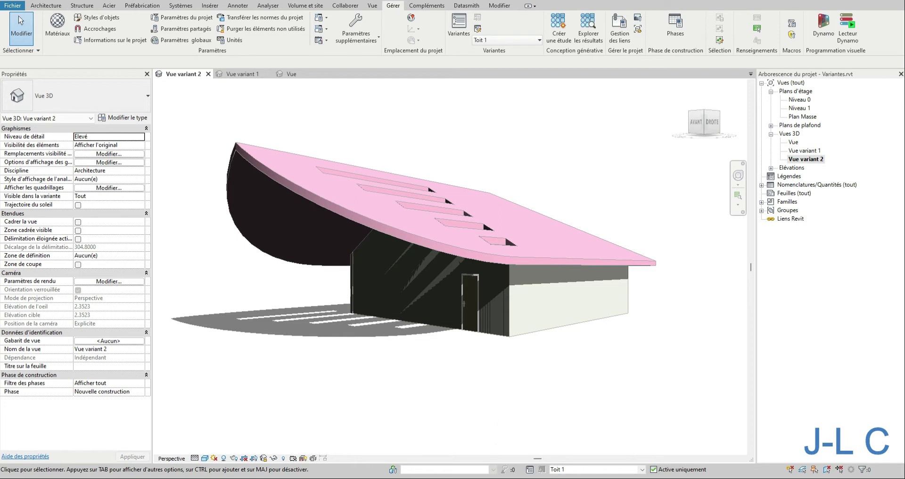
Finish the modification of Toit 1 and delete this variant together with its dedicated view Vue variant 1
click(529, 470)
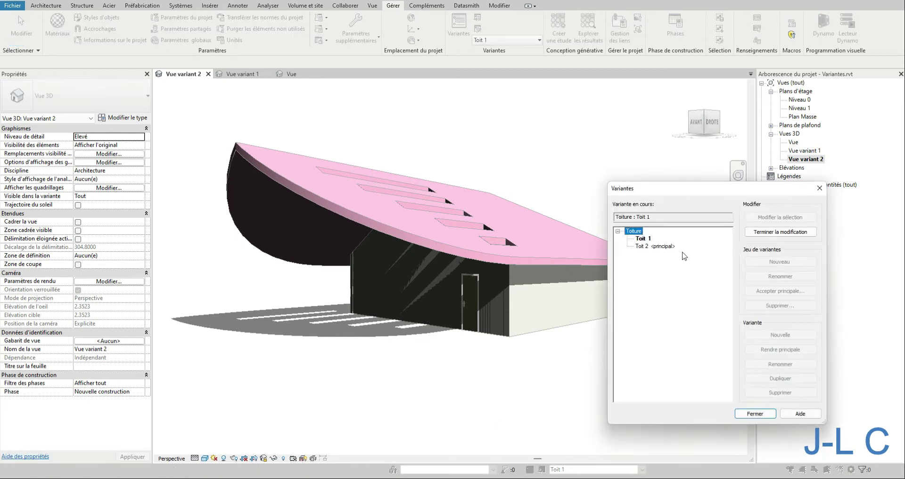
click(779, 231)
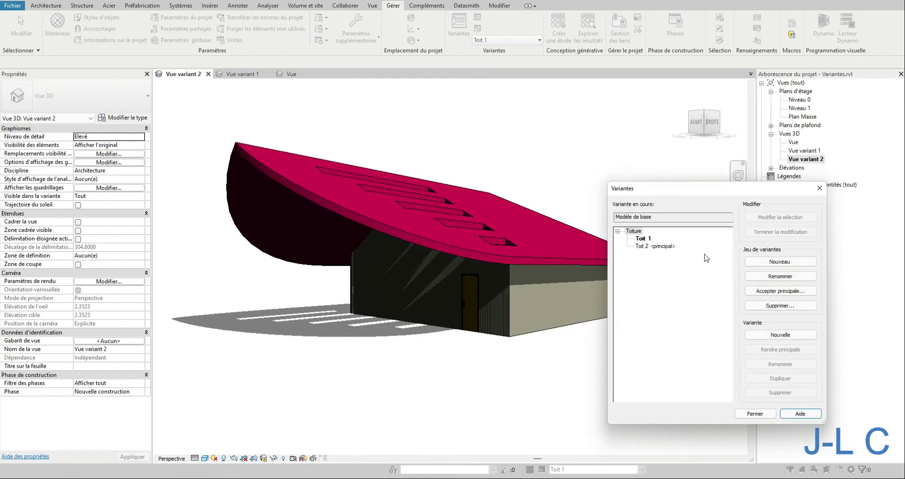
click(642, 238)
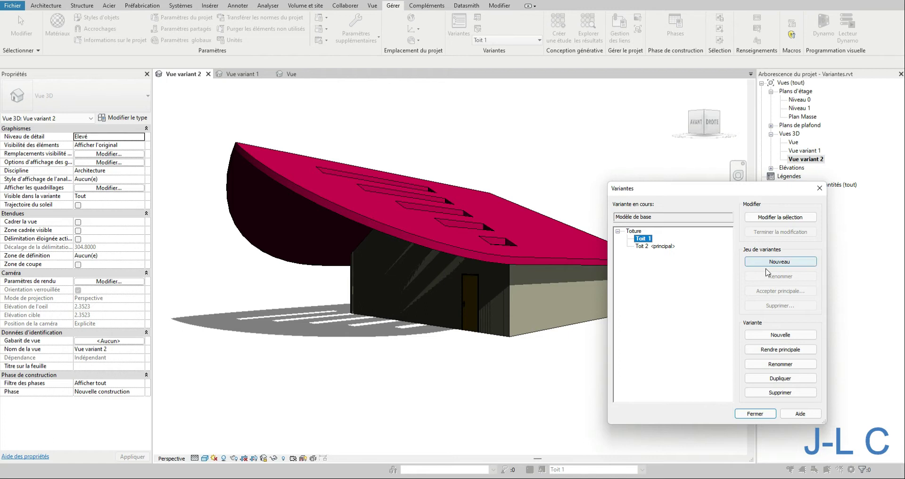
click(779, 393)
click(675, 378)
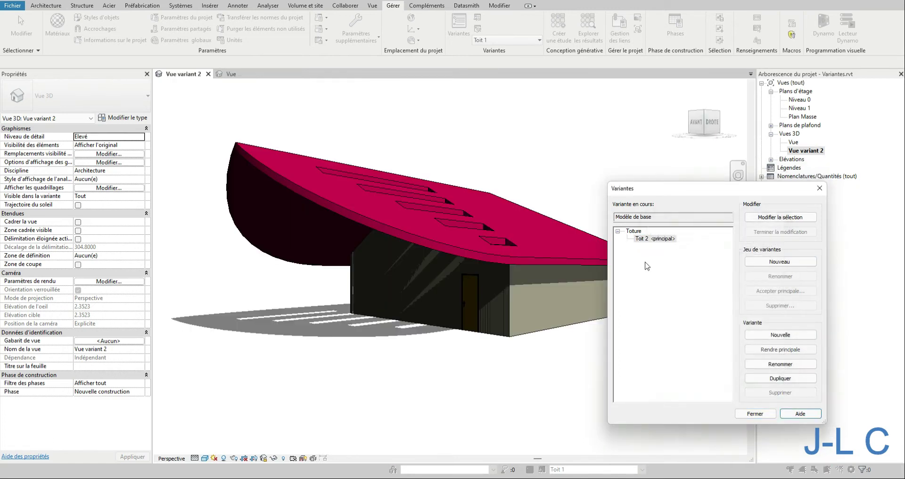
click(645, 239)
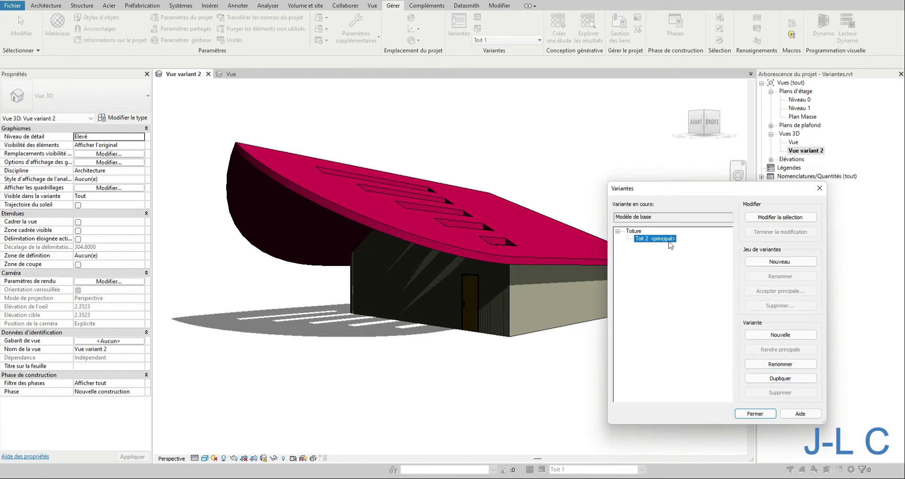
click(754, 414)
Open the 3D view Vue and delete the view Vue variant 2 from the project
double_click(793, 142)
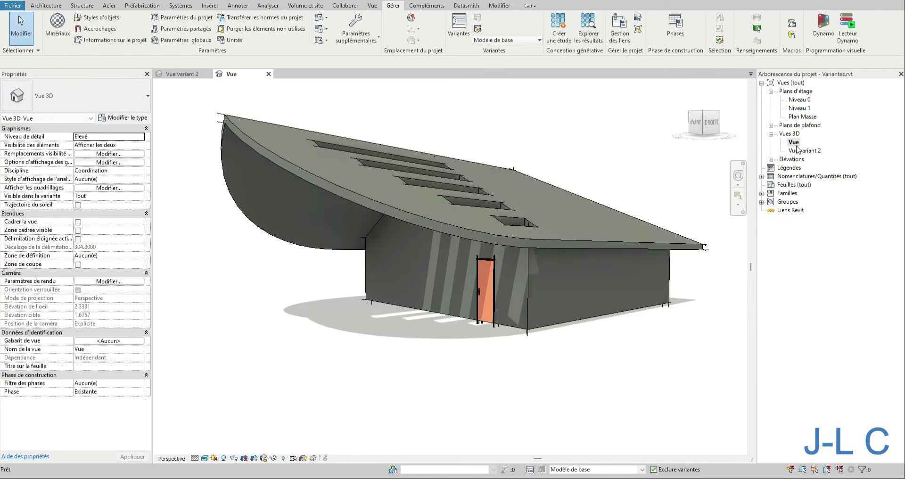
right_click(801, 151)
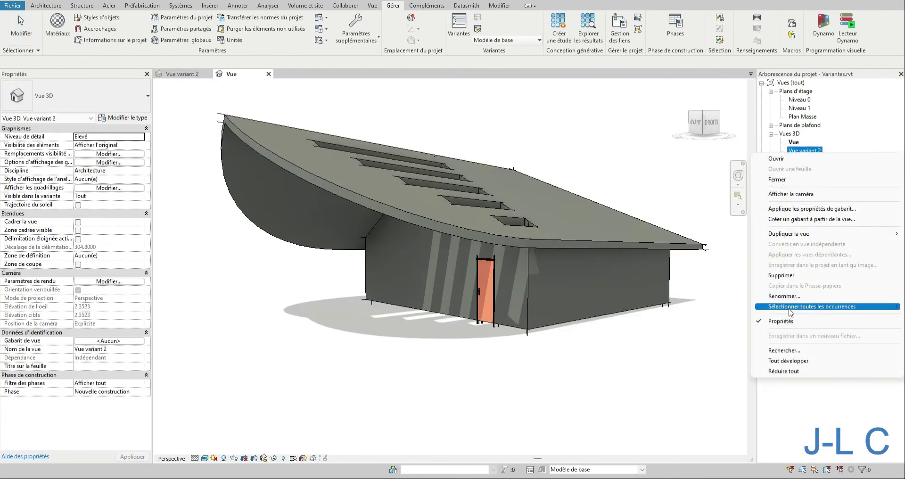
click(784, 277)
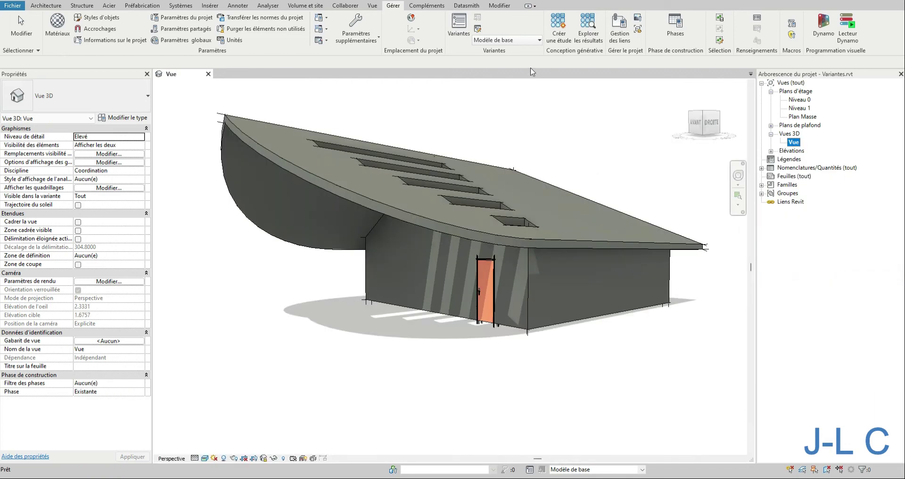
Delete the Toiture variant set with all elements in its variants, and reopen the variant manager to check it
click(470, 43)
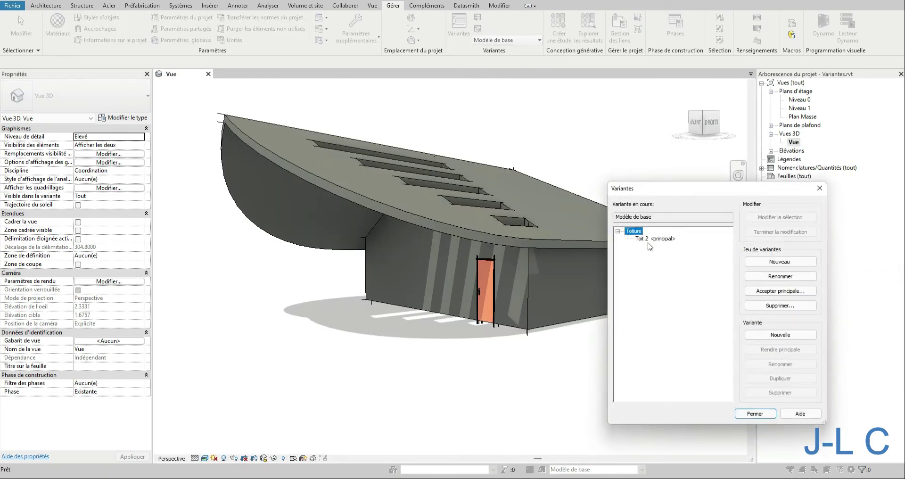
click(649, 240)
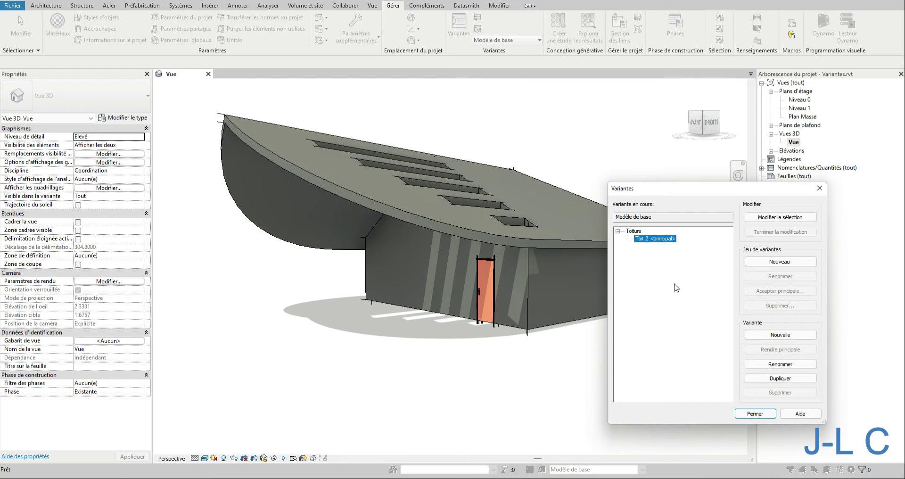
click(628, 231)
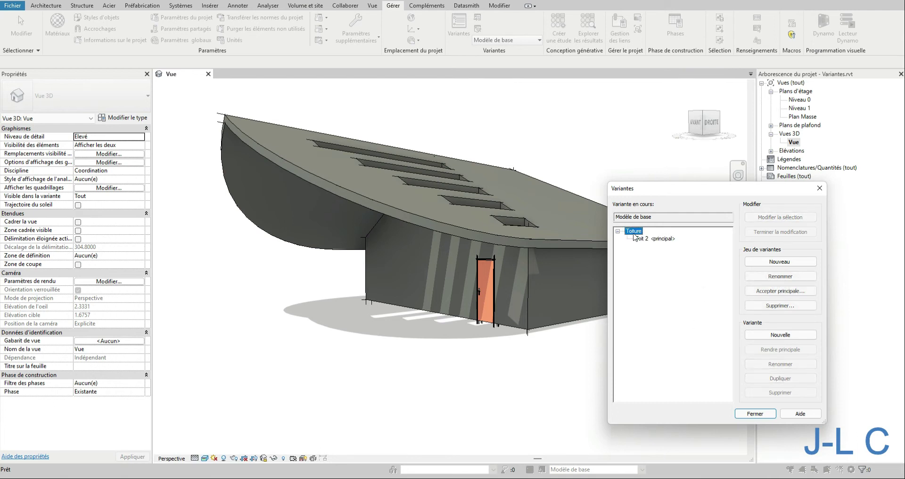
click(780, 305)
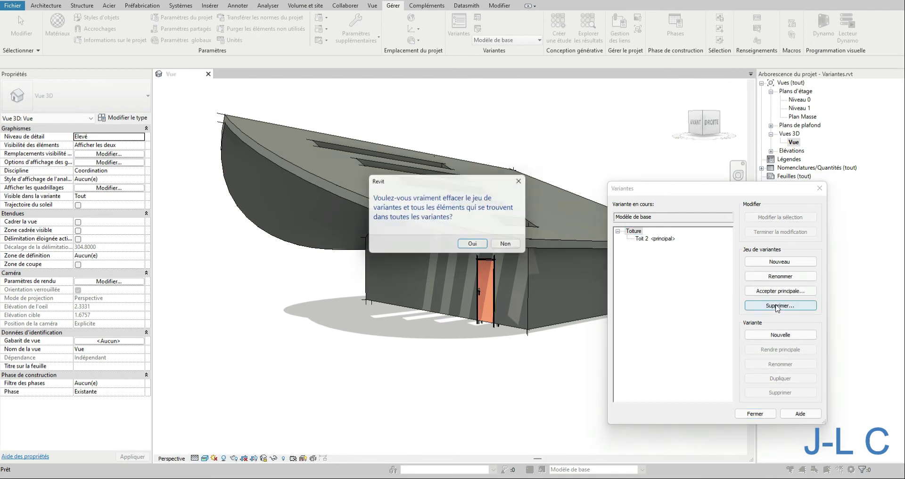
click(475, 246)
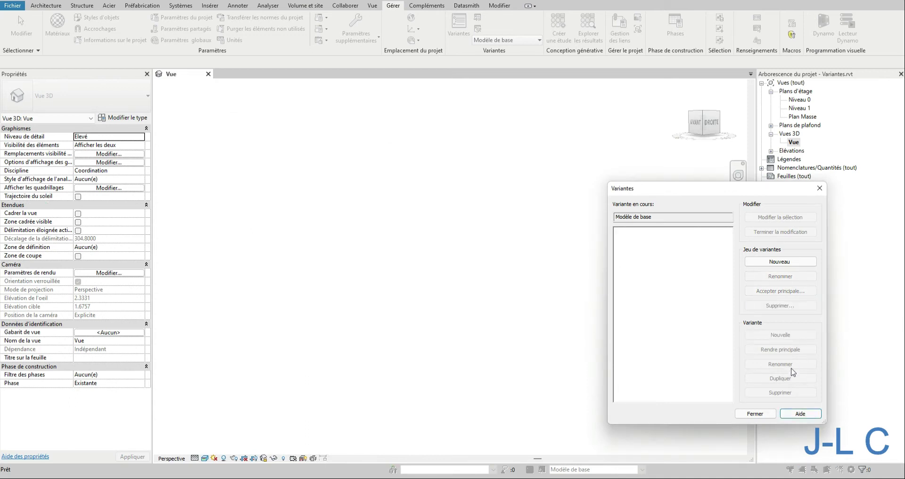
click(755, 414)
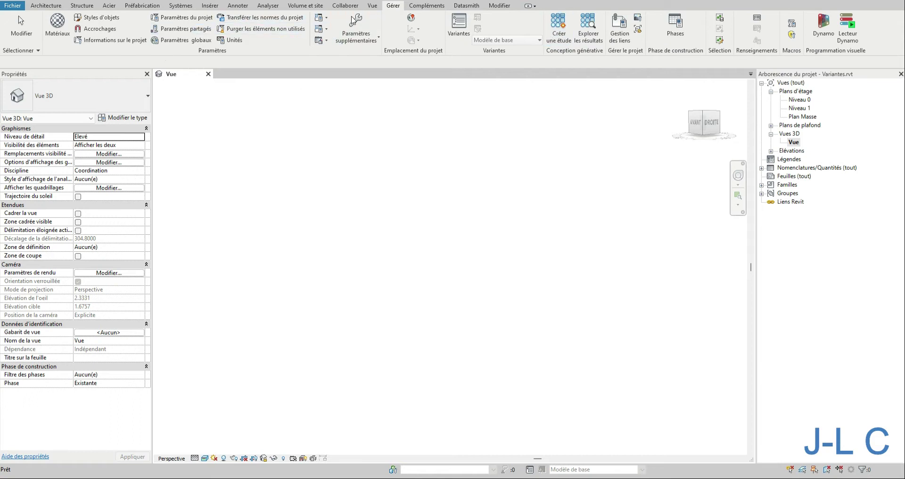
click(529, 470)
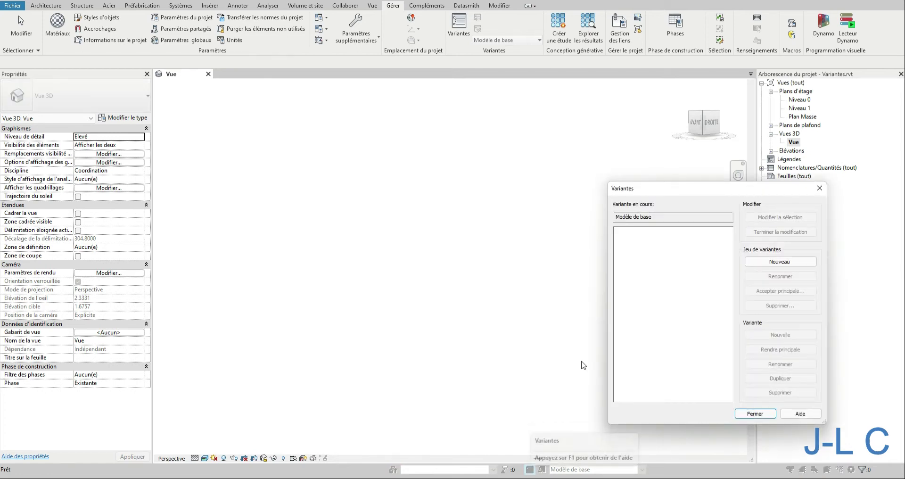
Reopen the variant manager and create a new variant set named "Option toit"
drag(709, 188, 382, 132)
click(492, 131)
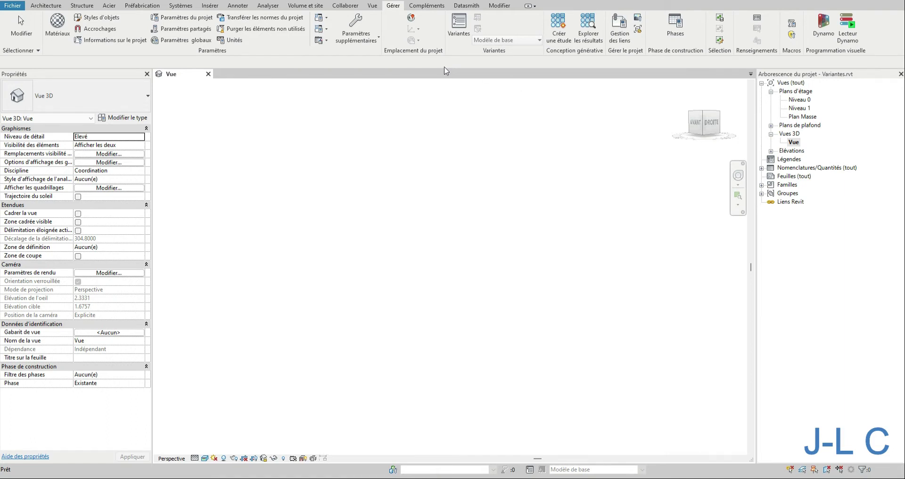
click(459, 25)
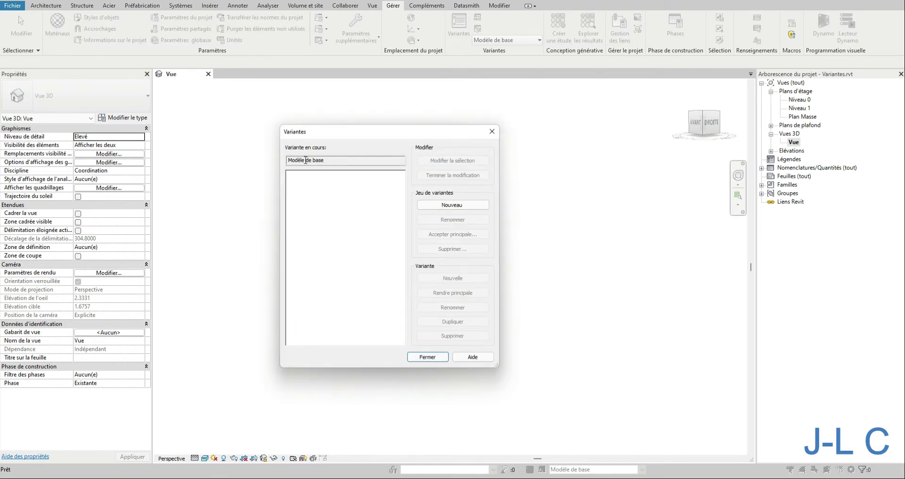
click(436, 211)
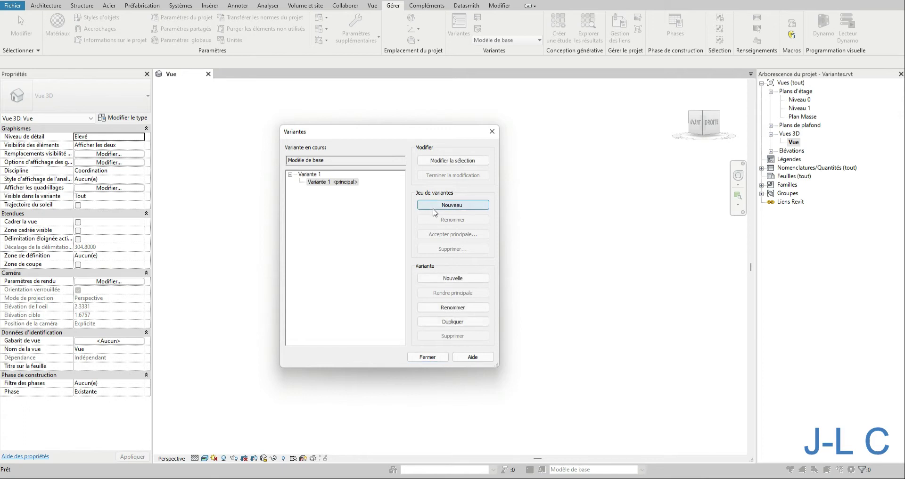
click(315, 174)
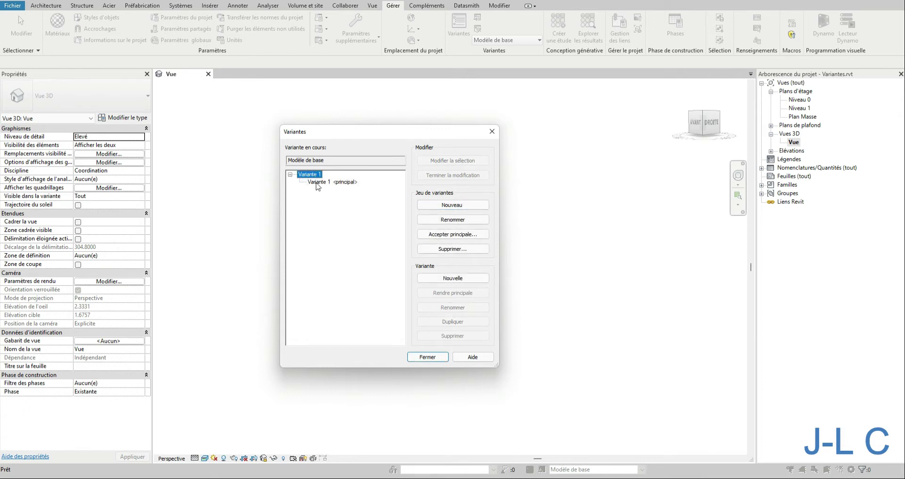
click(419, 220)
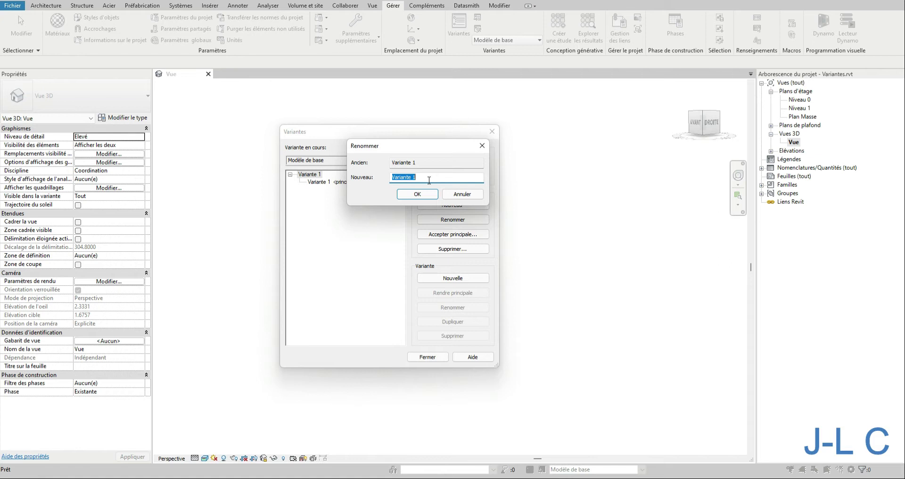
text(Option toit)
key(Return)
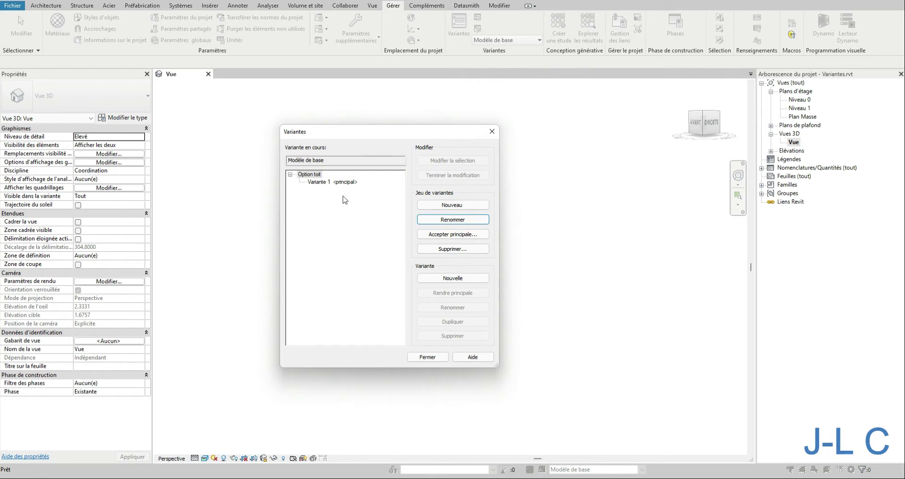
click(335, 183)
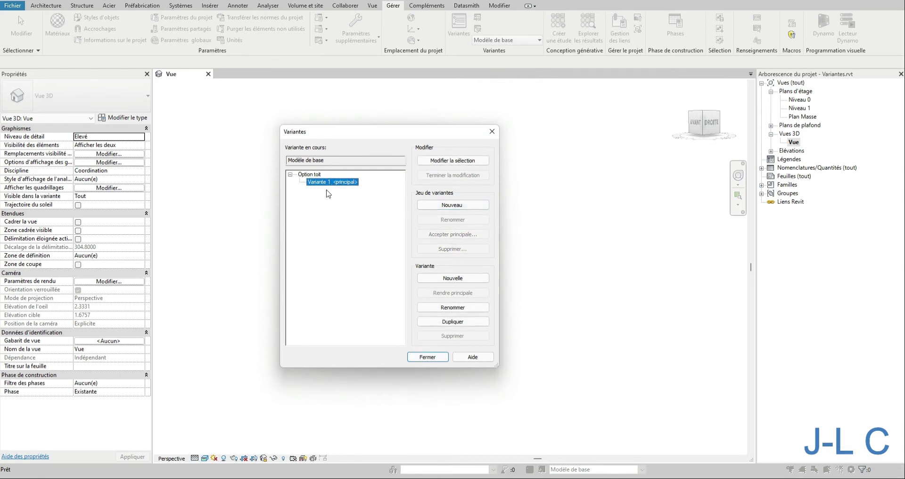
click(457, 212)
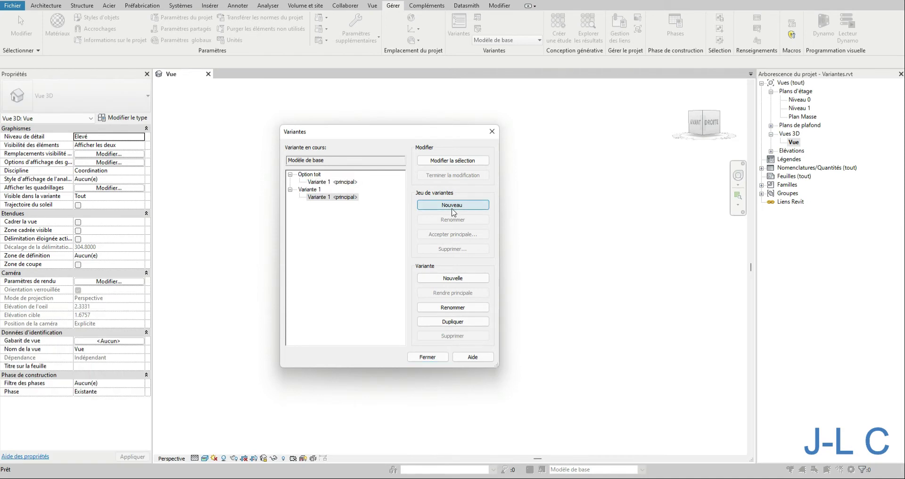
click(320, 191)
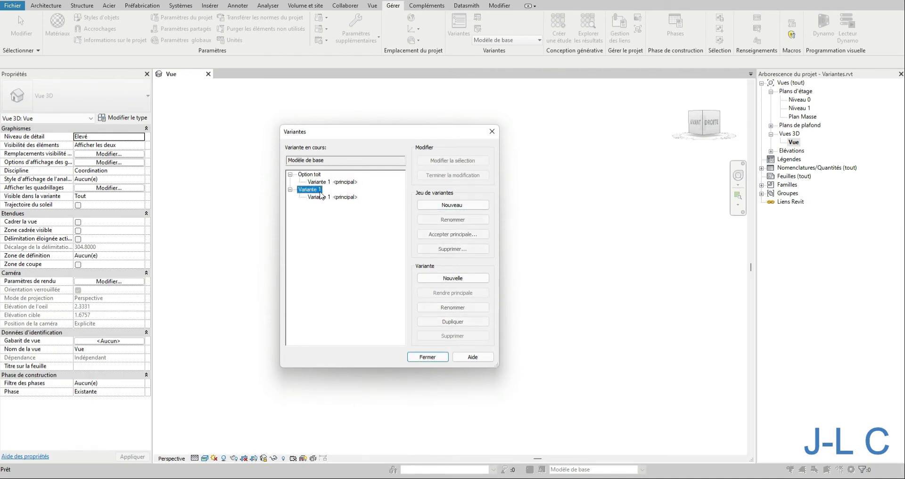
click(452, 248)
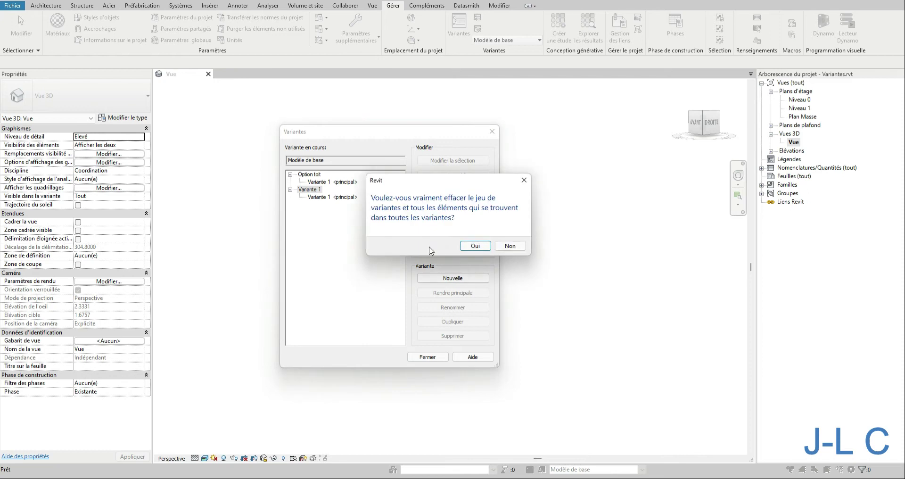
click(475, 246)
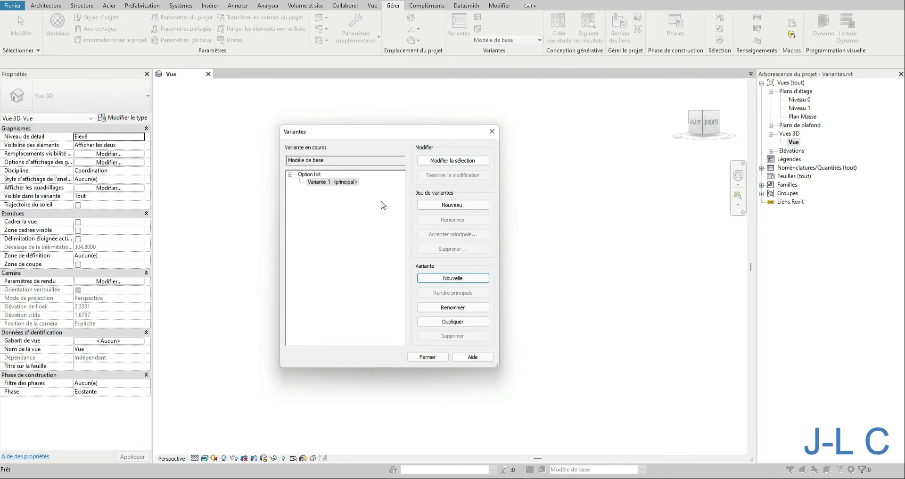
Add a second variant to the Option toit set and close the variant manager
click(432, 280)
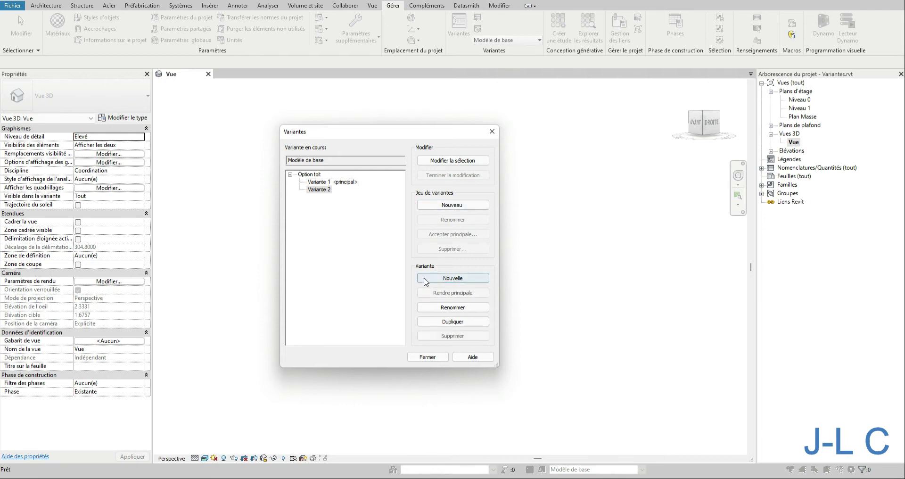
click(315, 183)
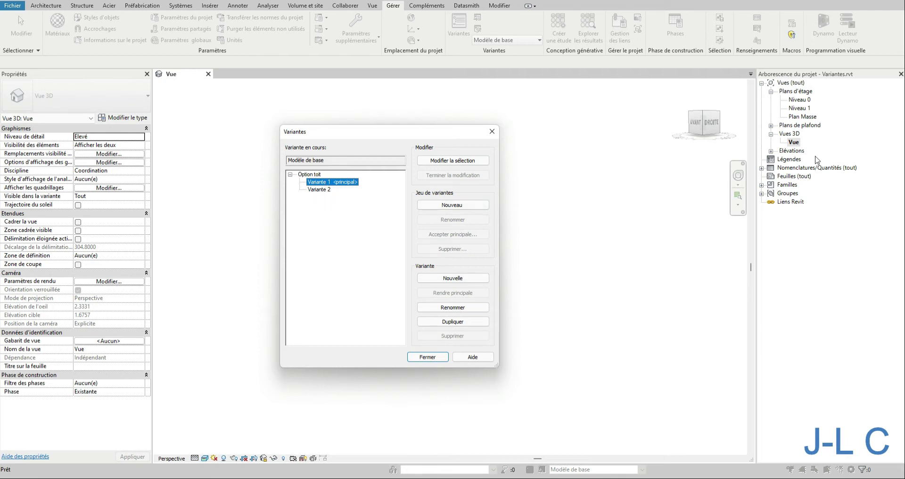
click(419, 356)
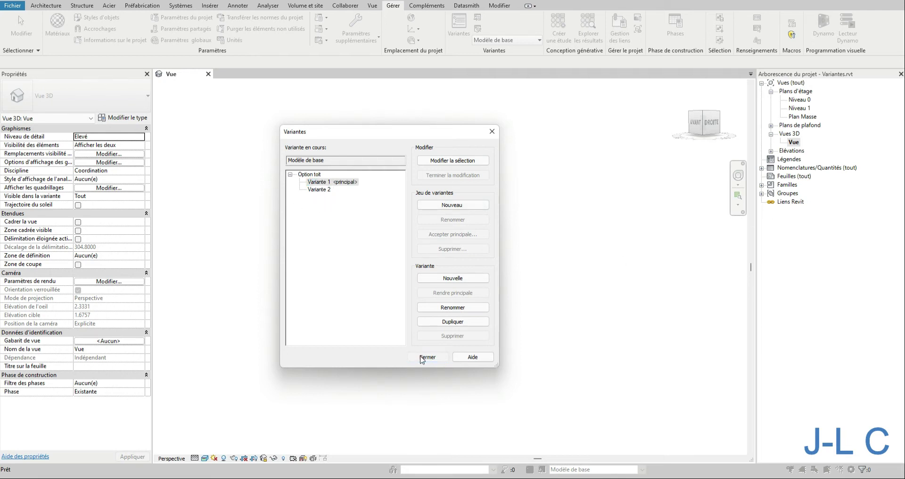
Duplicate the 3D view Vue with its details and rename the copy "Vue Variante 1"
right_click(792, 143)
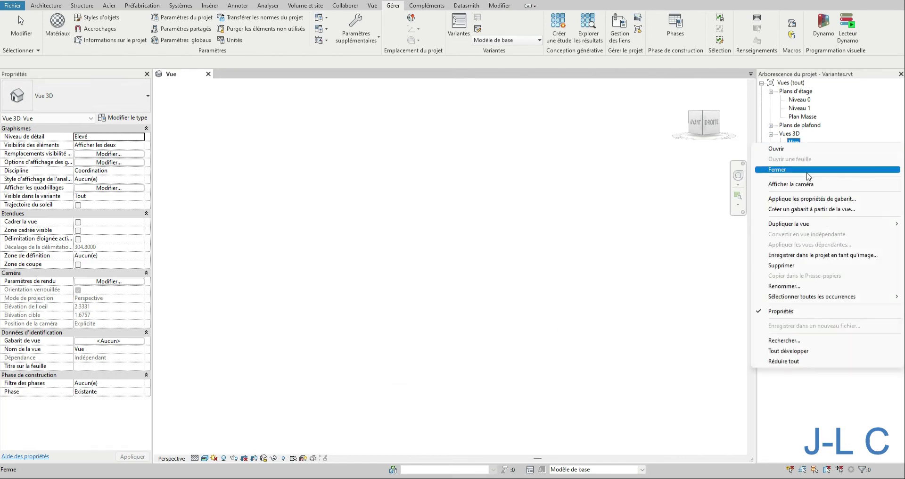
mouse_move(813, 226)
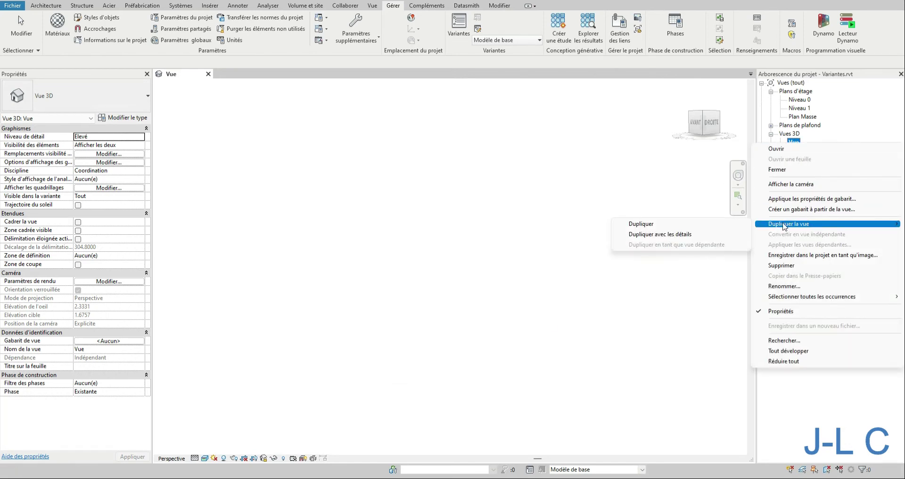
click(682, 234)
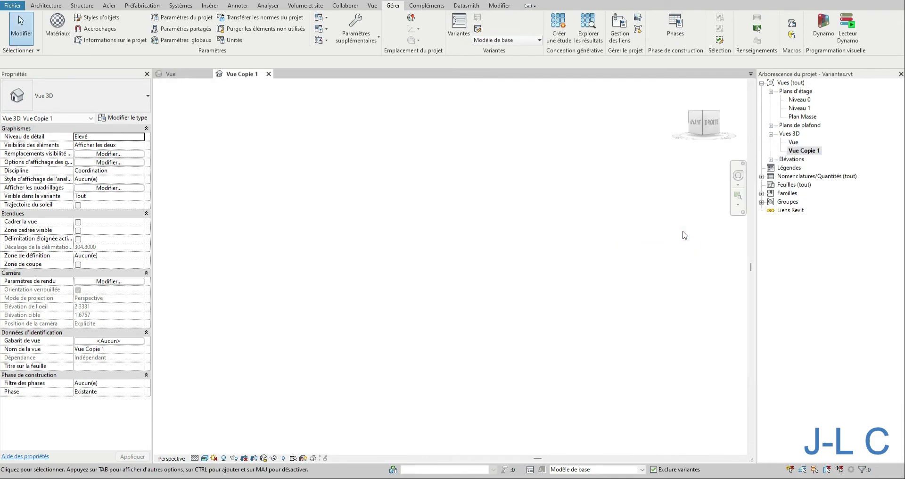
right_click(802, 151)
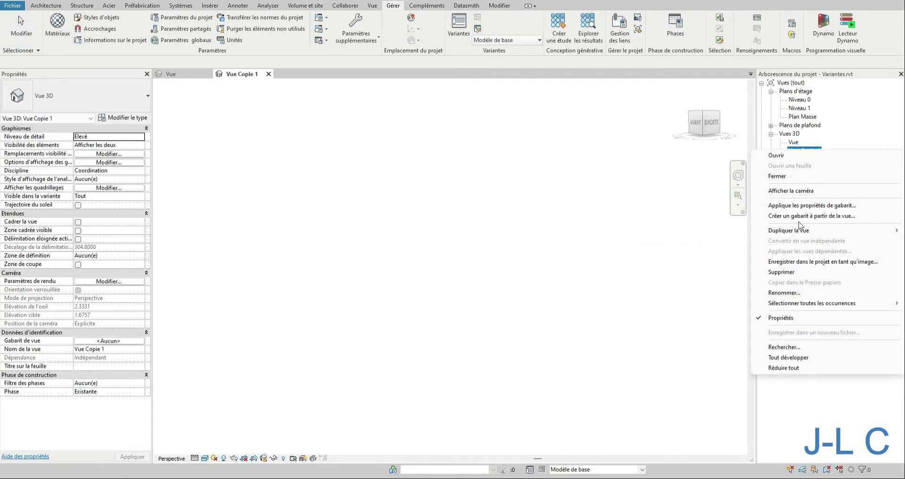
click(798, 292)
click(800, 151)
drag(800, 151, 872, 160)
text(Vue Varia)
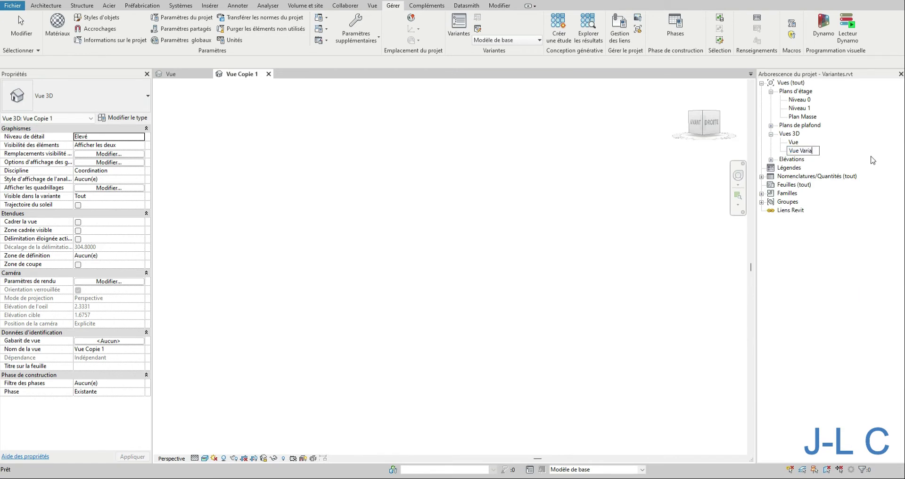
text(nte 1)
key(Return)
Duplicate the view Vue Variante 1 with its details and rename the copy "Vue Variante 2"
right_click(815, 152)
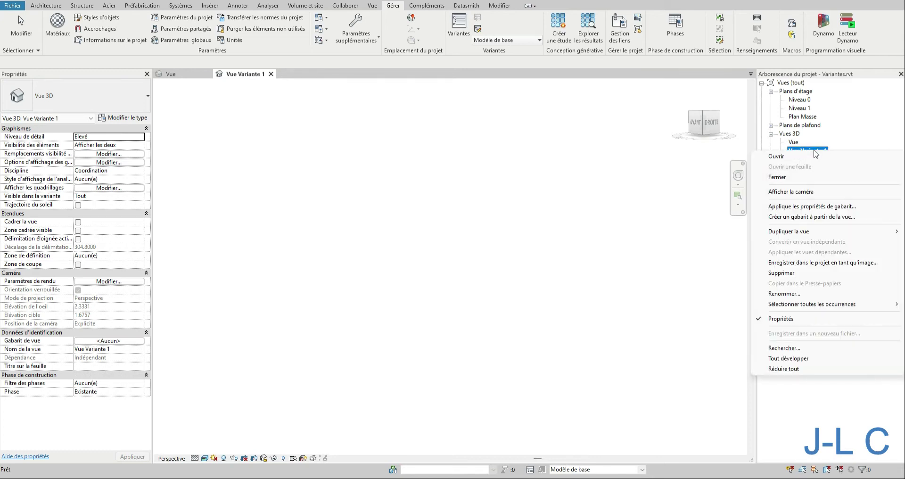
mouse_move(801, 230)
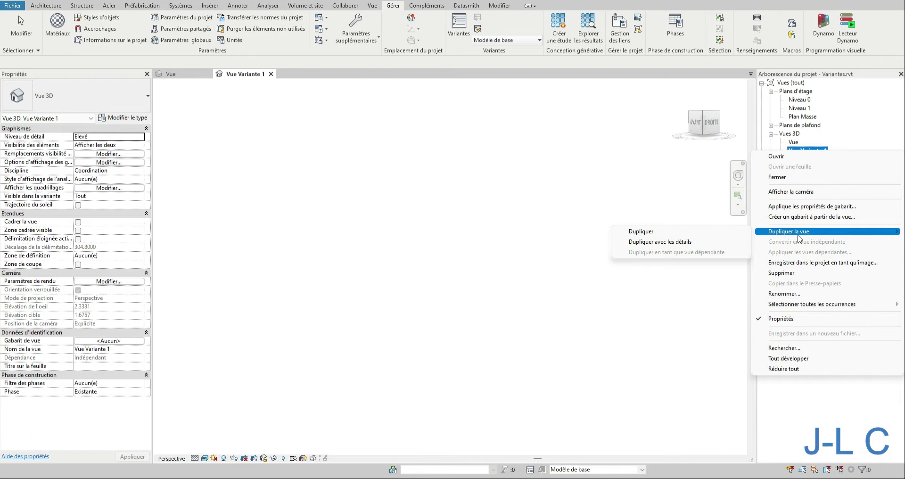
click(676, 242)
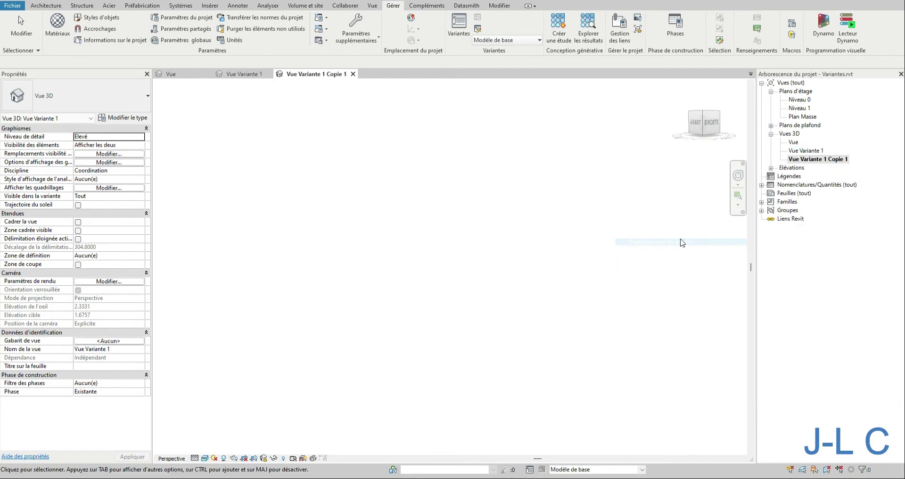
click(822, 161)
click(829, 163)
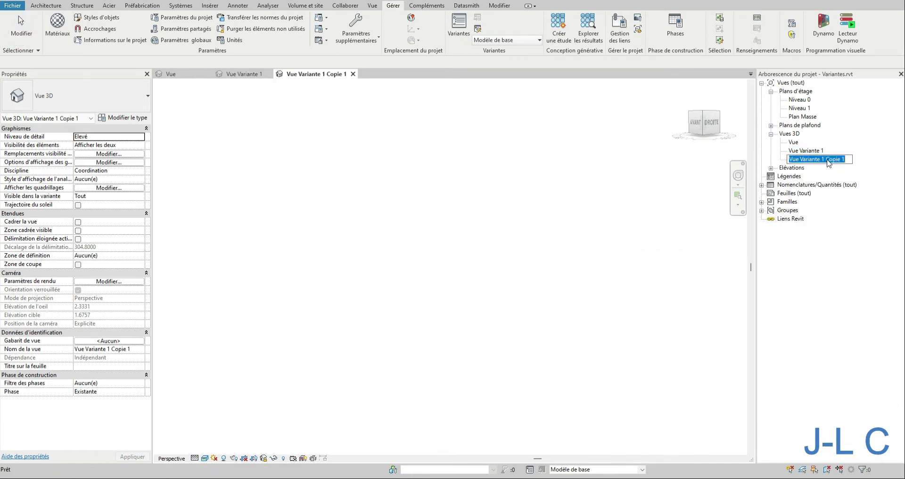
drag(822, 160, 866, 159)
text(2)
key(Return)
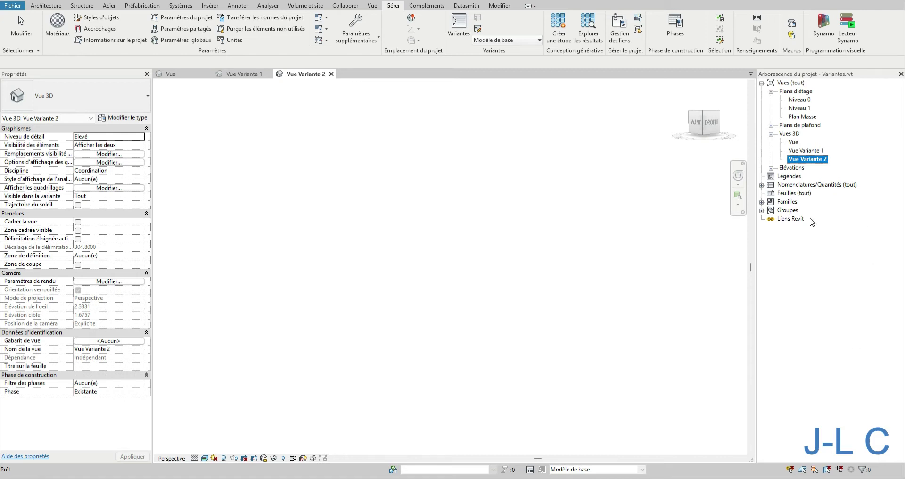
Check the Option toit set in the variant manager and make Variante 2 active while in the view Vue Variante 2
click(805, 160)
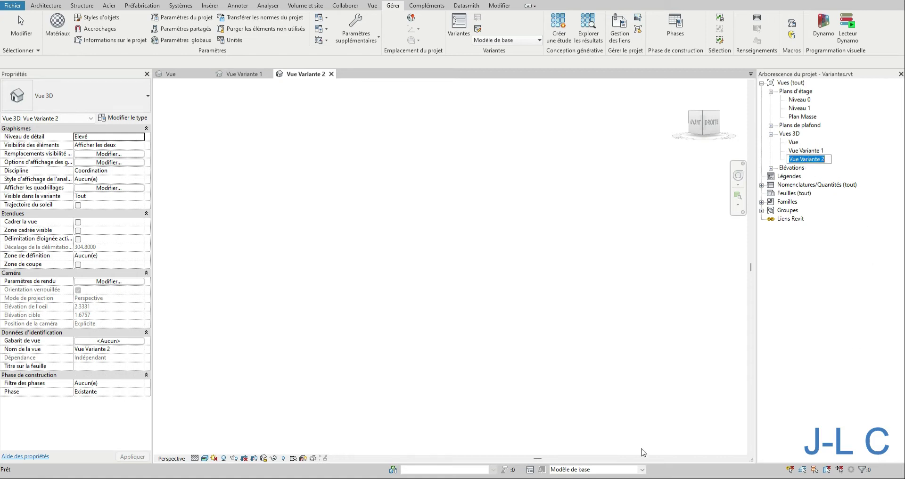
click(530, 470)
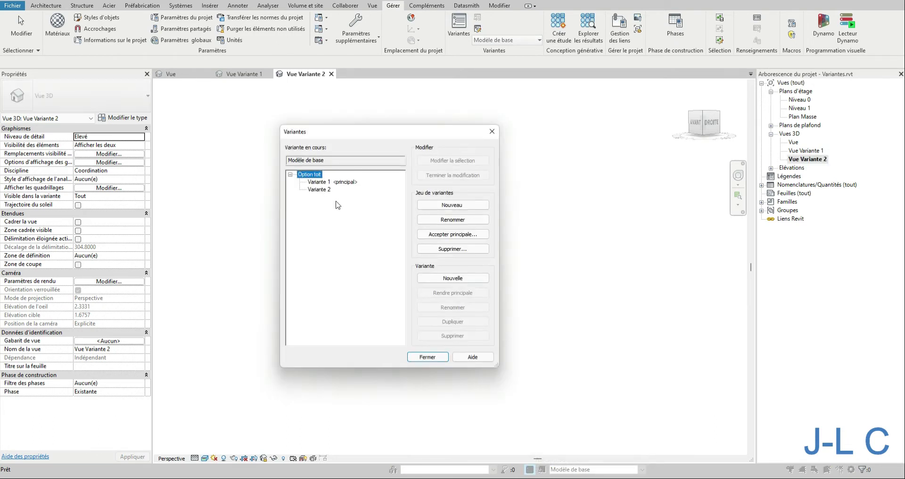
click(438, 358)
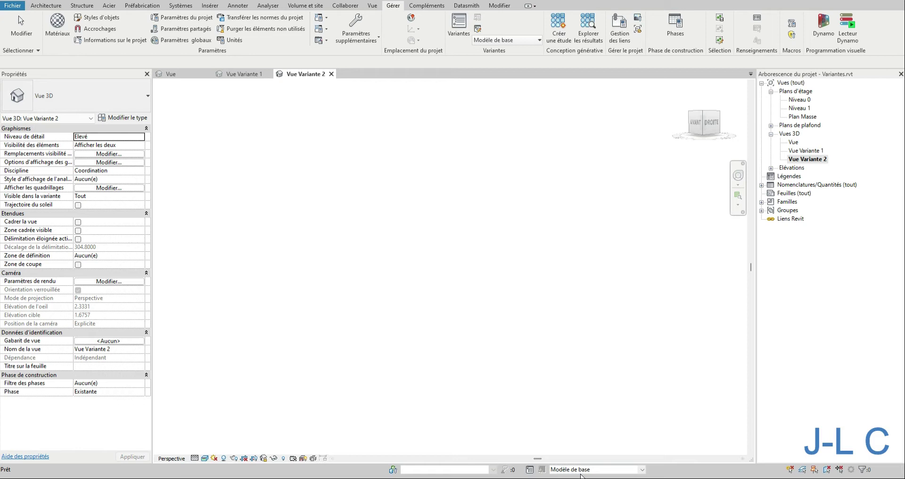
click(590, 469)
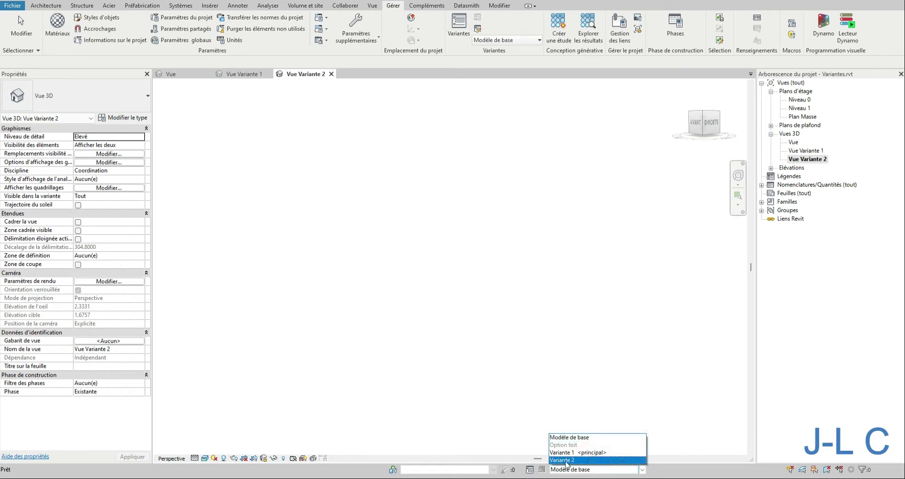
click(567, 459)
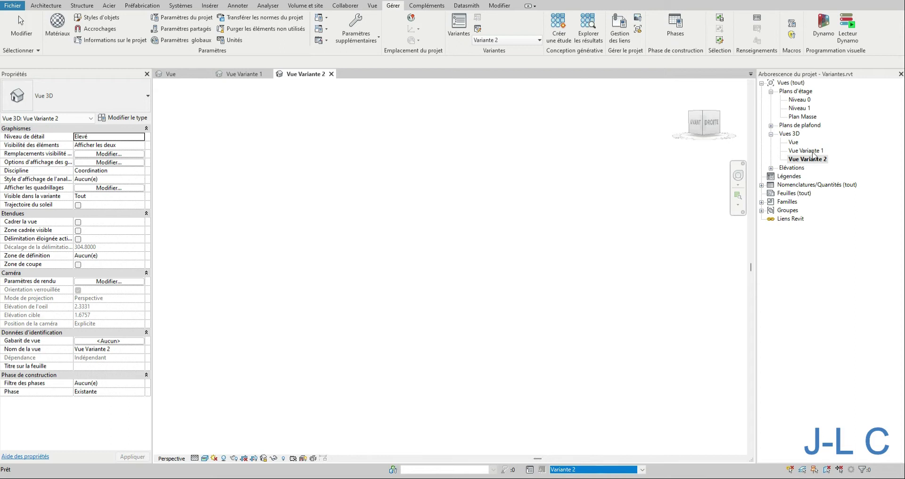
Open the 3D view Vue Variante 1 and switch the active variant to Variante 1
double_click(812, 151)
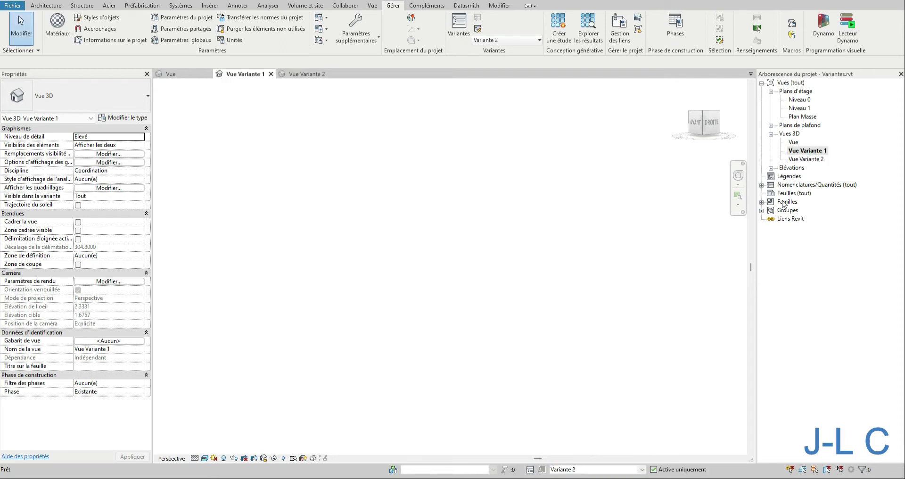
click(589, 469)
click(594, 456)
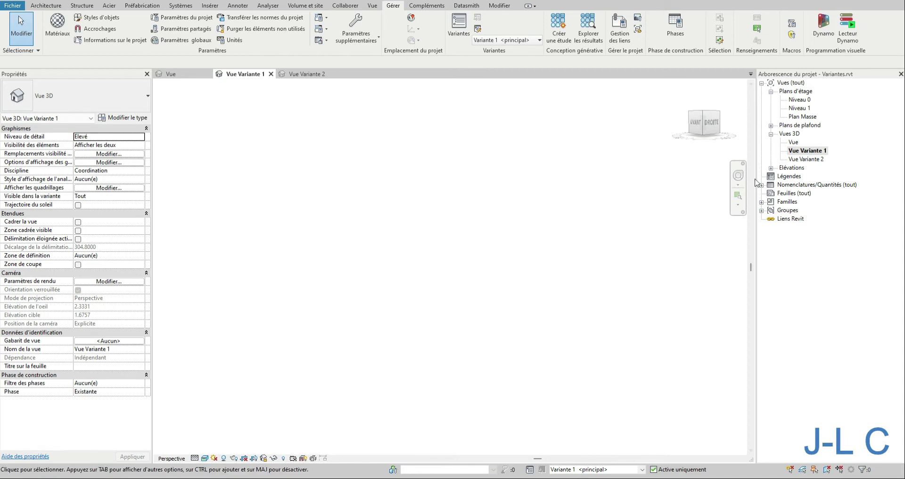
Visit the 3D view Vue, return to Vue Variante 1 and select Variante 1 as the variant to edit
double_click(793, 142)
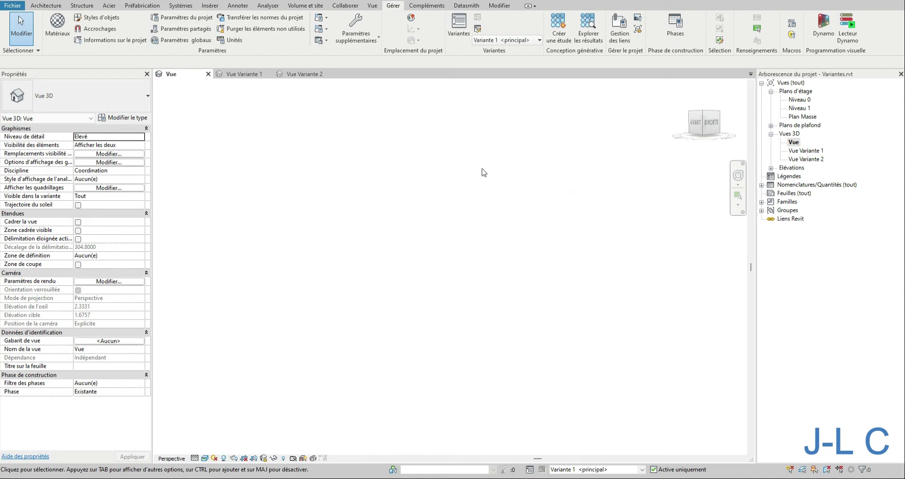
key(ctrl+Tab)
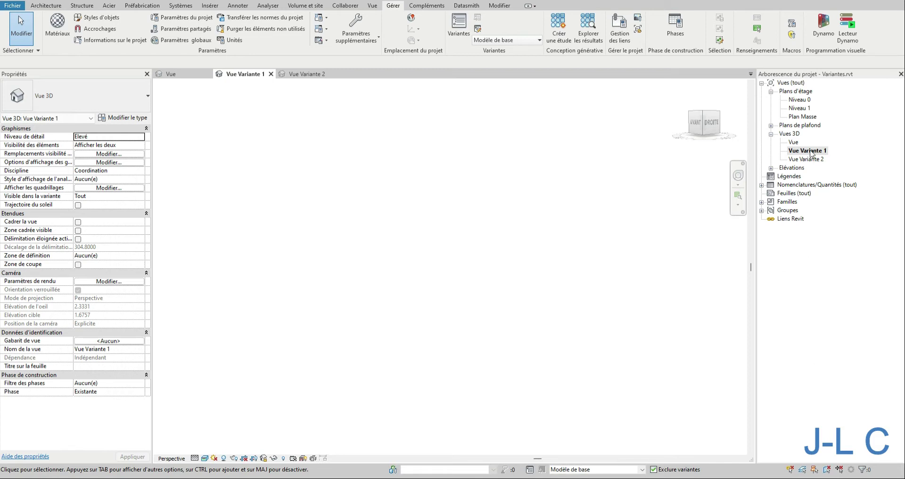
click(599, 469)
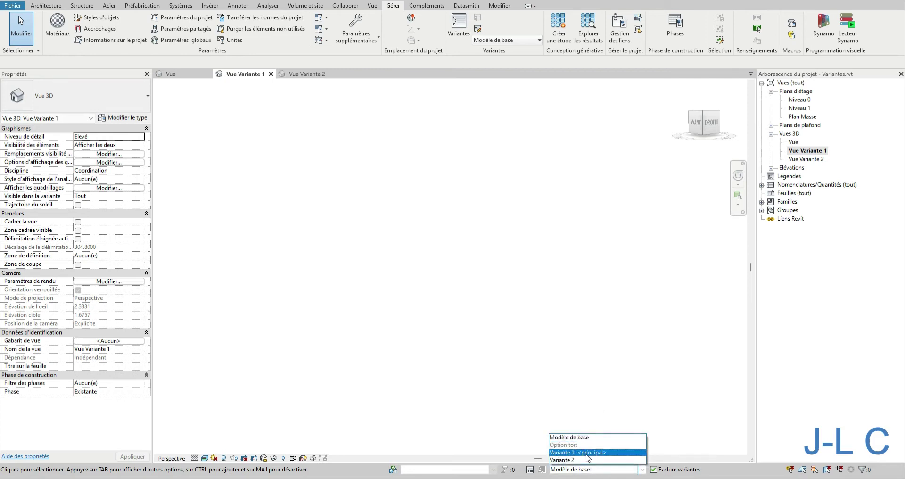
click(587, 452)
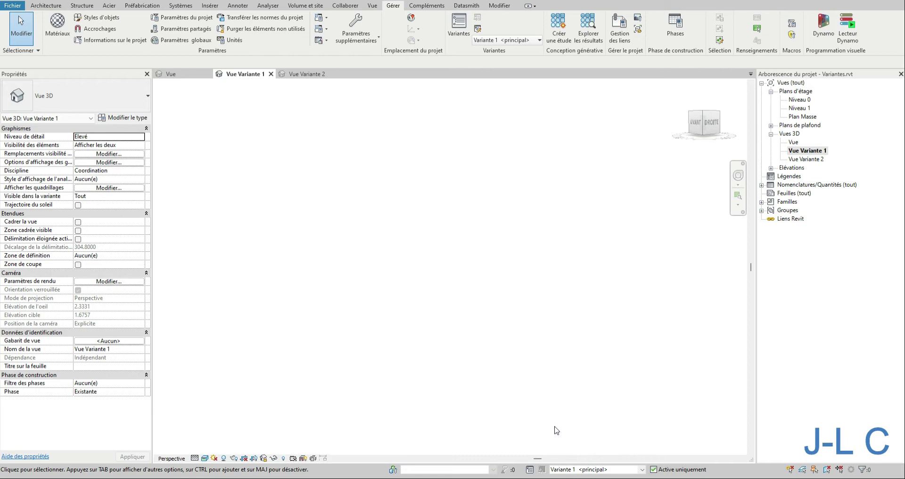
Draw a rectangle of walls about 7.8 m wide in the Niveau 0 floor plan, within Variante 1
double_click(798, 100)
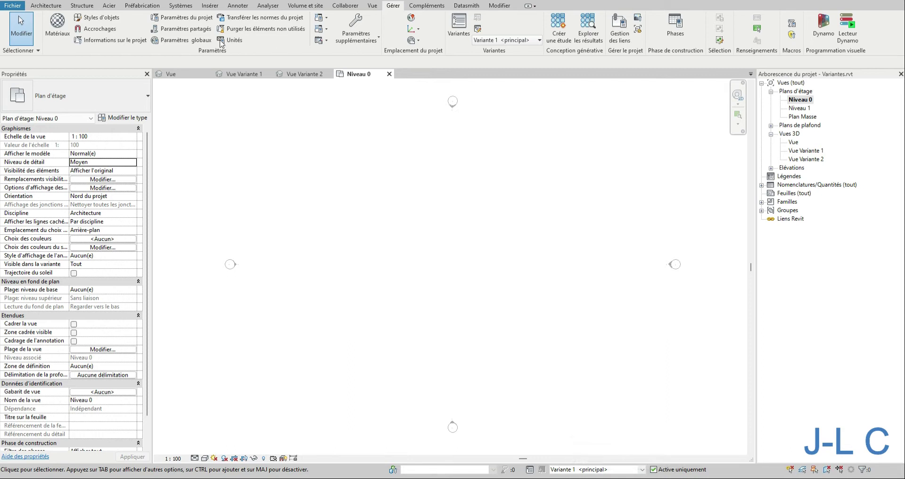
click(45, 6)
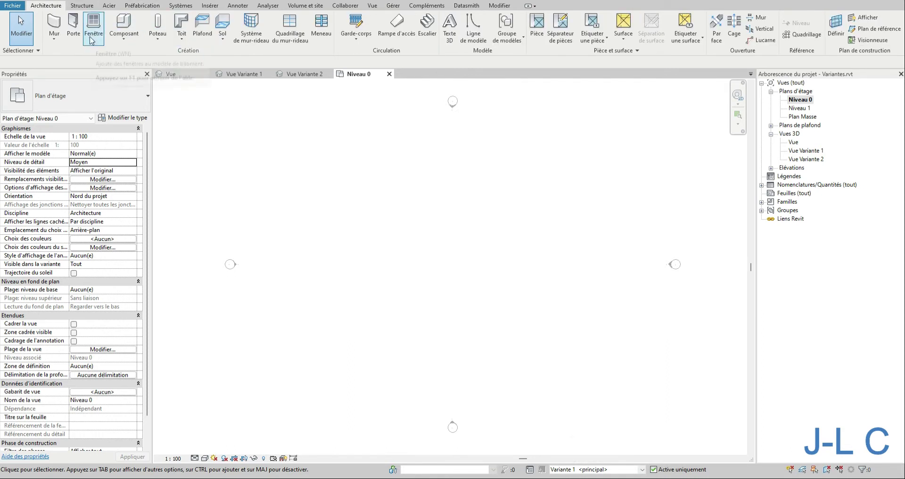
click(53, 41)
click(70, 71)
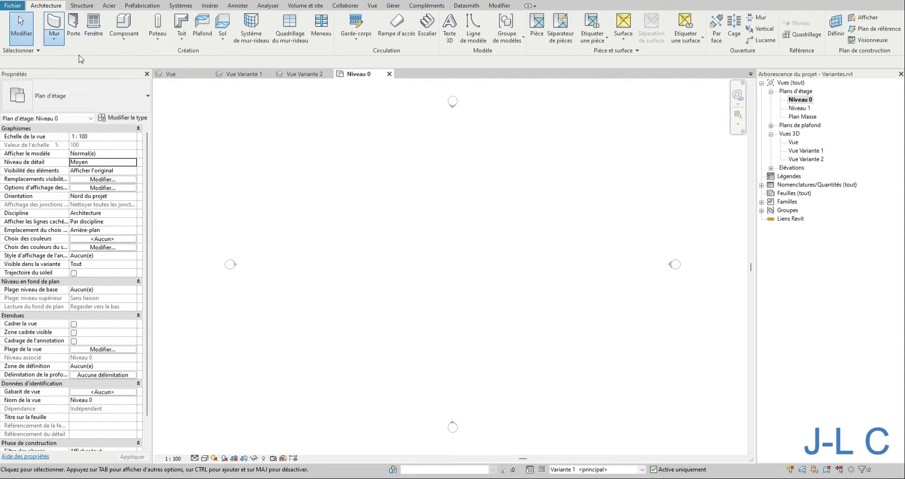
click(417, 20)
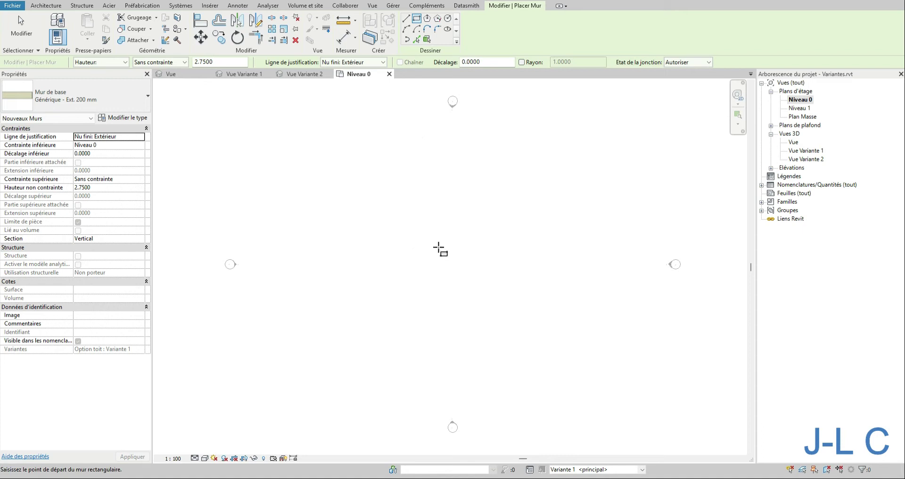
click(432, 244)
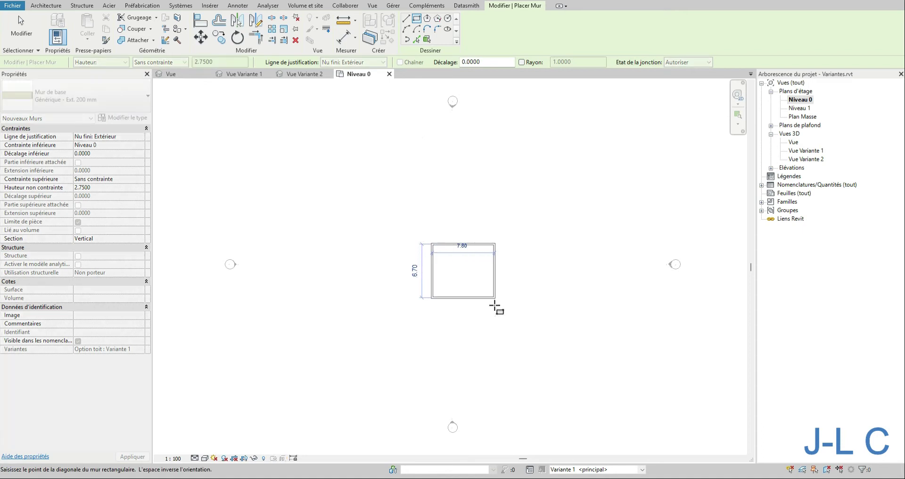
click(496, 312)
key(Escape)
key(Escape)
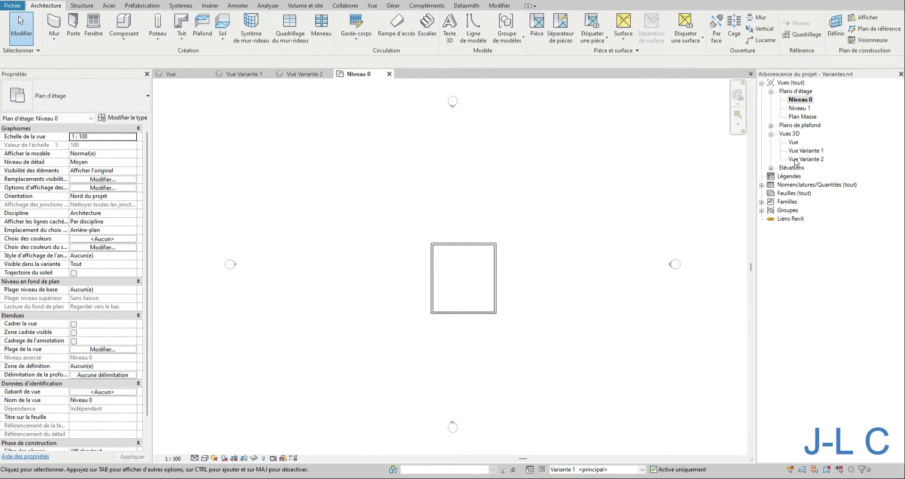
Check the walls in Vue Variante 1, Vue Variante 2 and Vue, and try selecting them from the base model
double_click(808, 151)
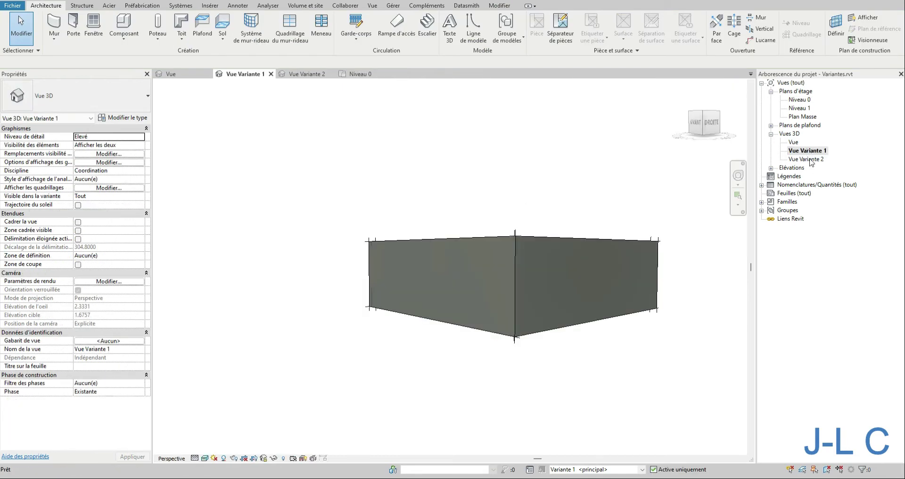
double_click(810, 159)
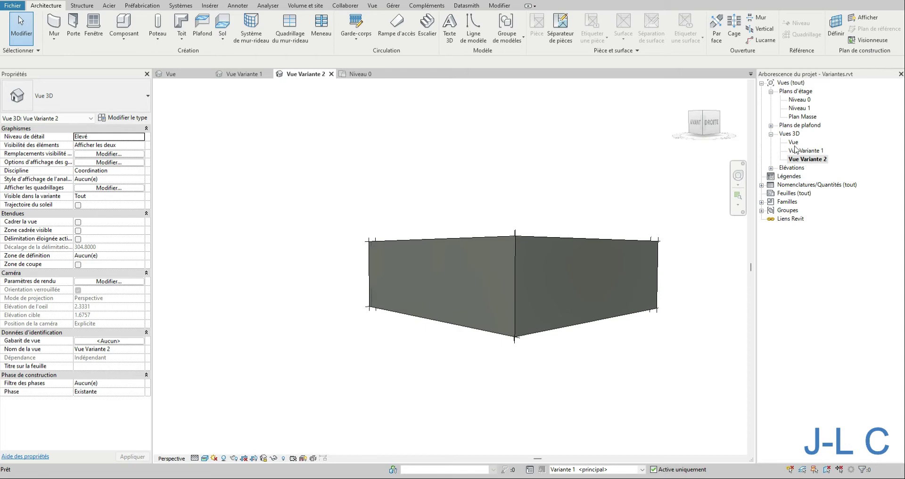
double_click(794, 142)
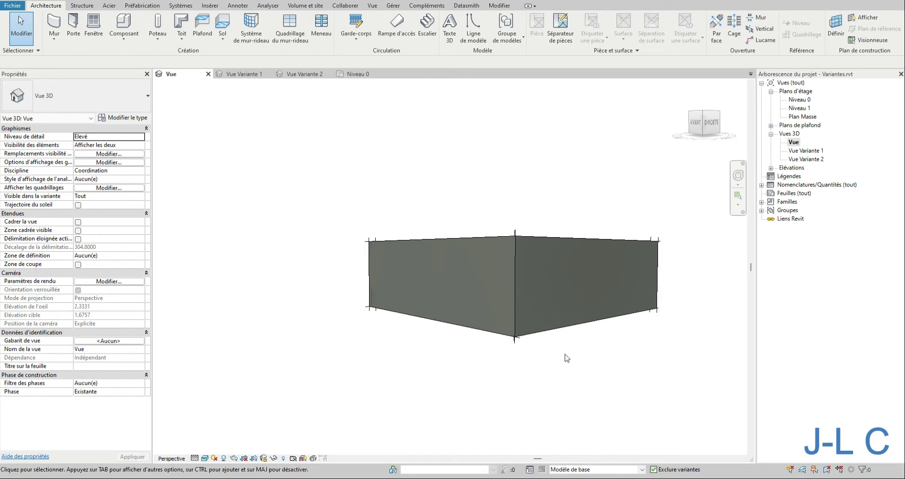
click(594, 472)
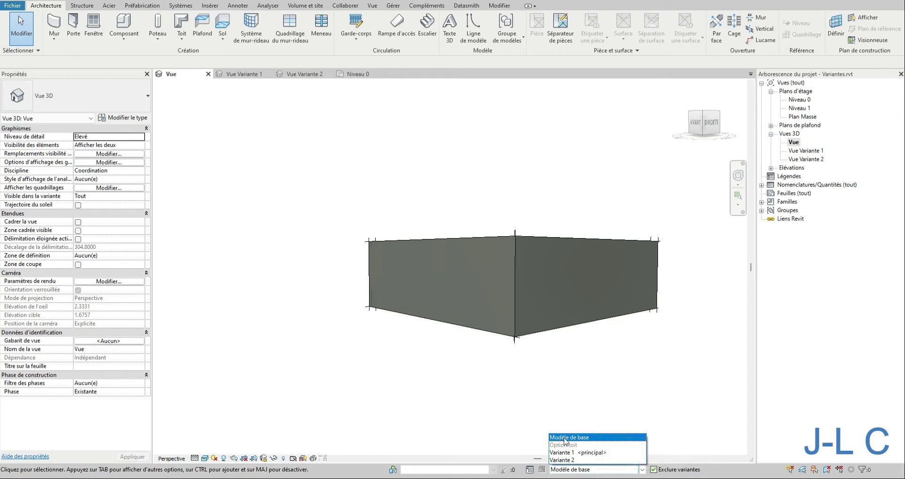
click(606, 376)
drag(661, 352, 364, 202)
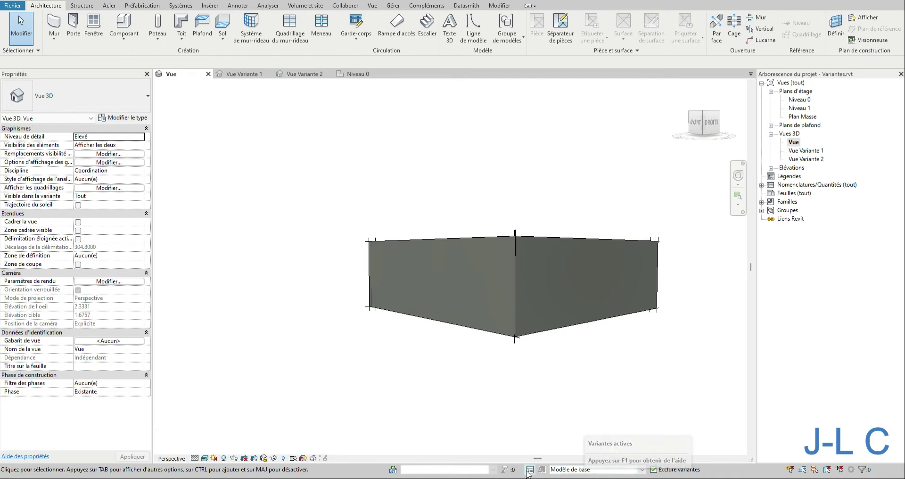
Start editing Variante 1 from the variant manager, test selecting the walls in Vue, and end the variant editing
click(542, 469)
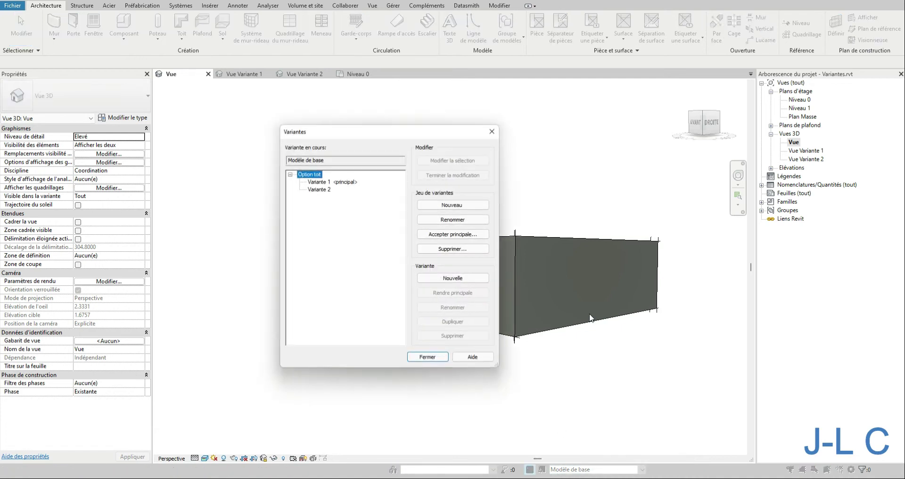
click(323, 181)
click(453, 160)
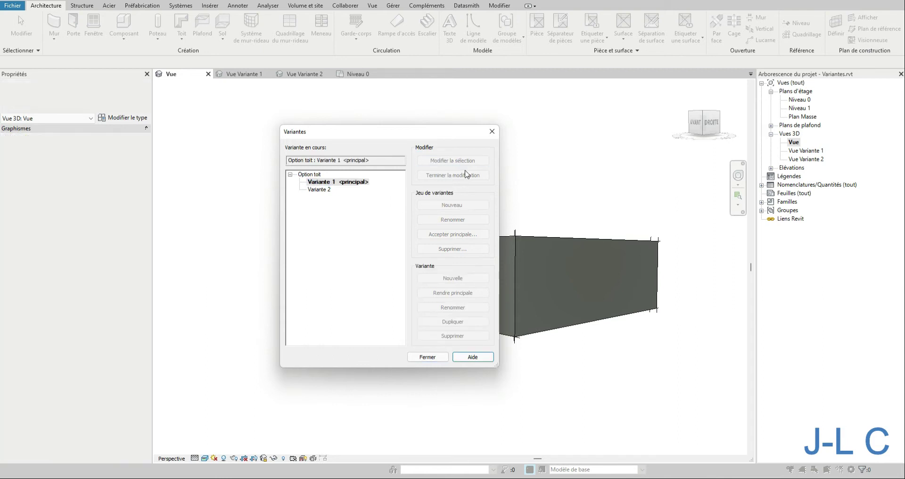
click(429, 357)
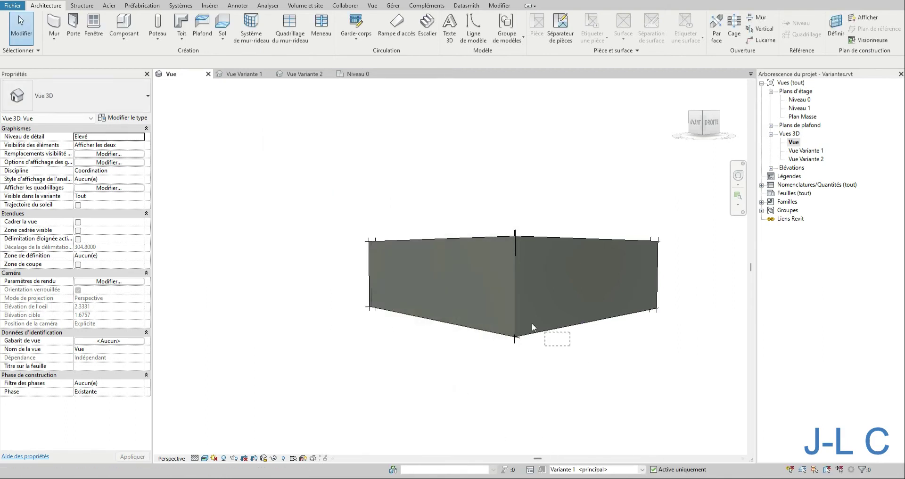
click(501, 282)
click(596, 386)
click(529, 469)
click(438, 175)
click(428, 356)
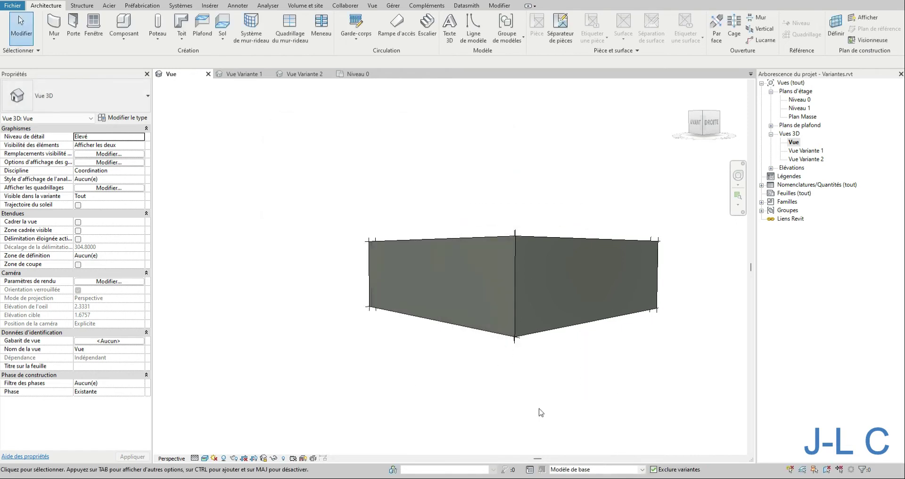
Make Variante 1 active again and check the walls in Vue Variante 1 and Vue Variante 2
click(592, 469)
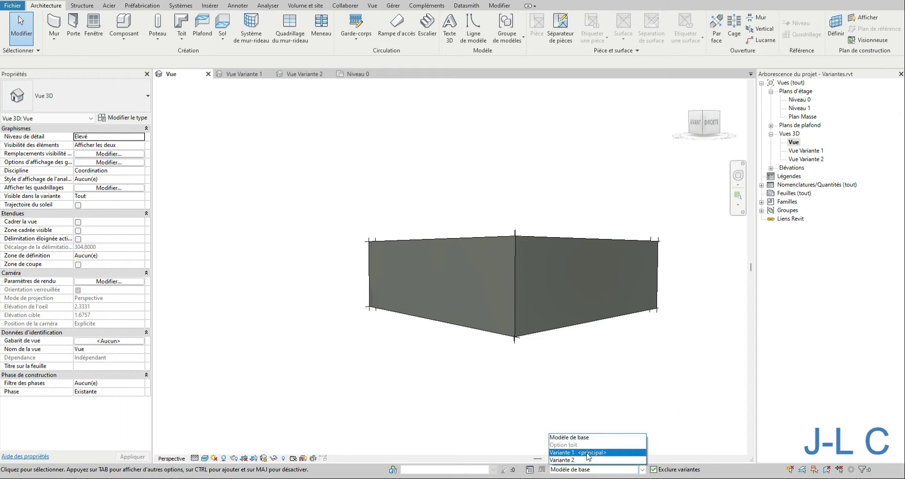
click(588, 452)
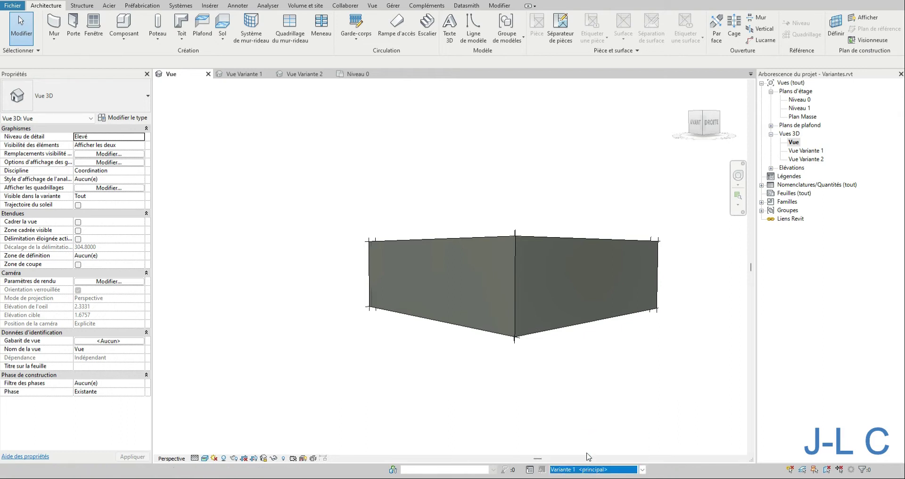
double_click(811, 151)
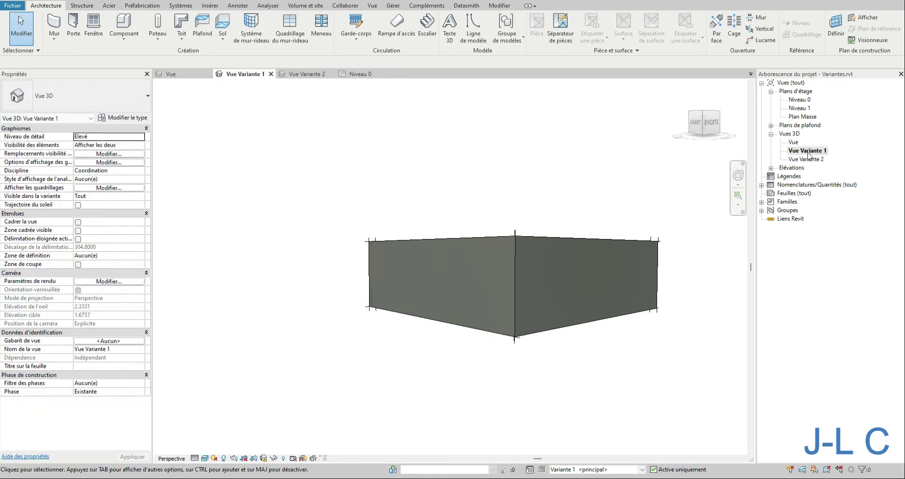
double_click(806, 160)
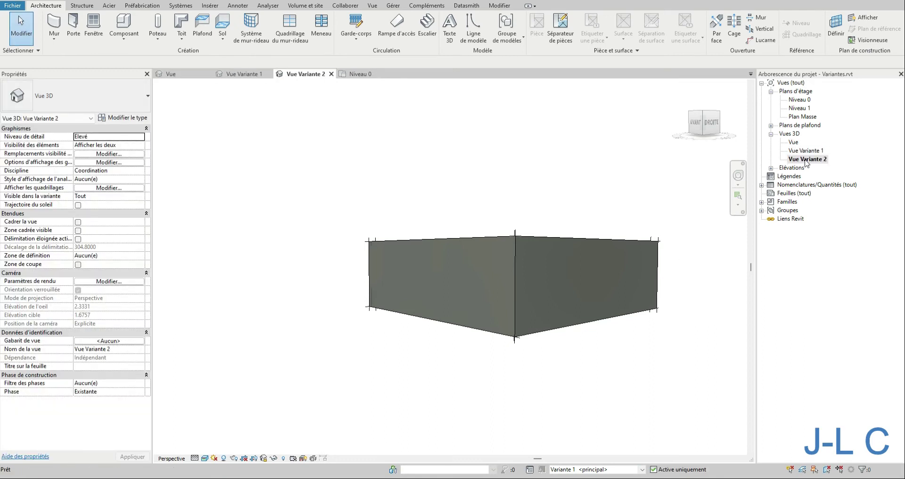
double_click(809, 150)
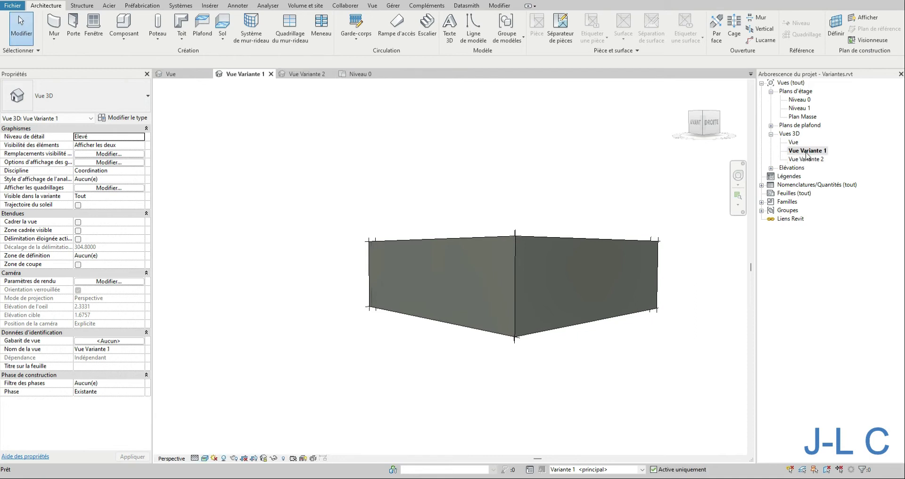
drag(697, 363, 351, 220)
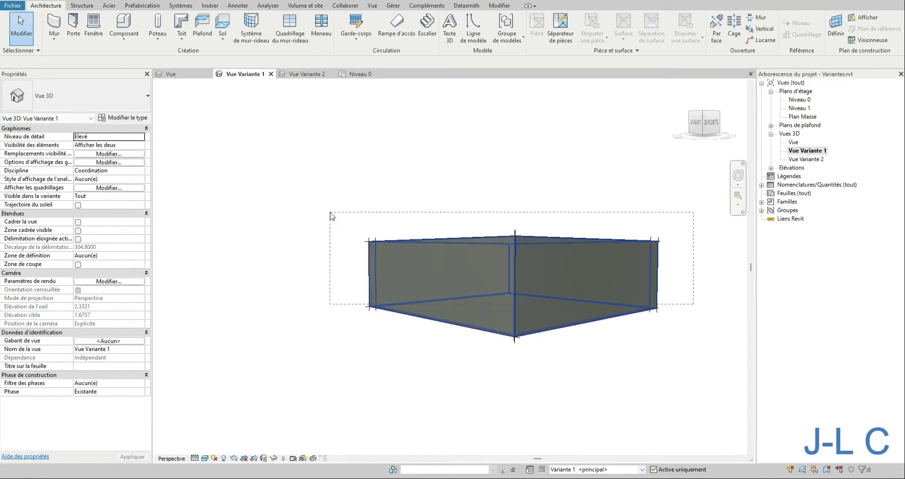
click(578, 395)
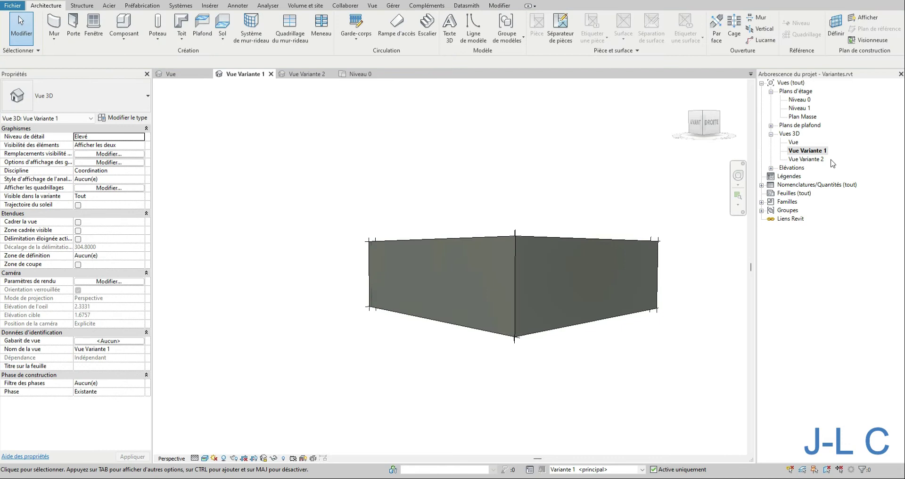
Examine Vue Variante 2 with Variante 2 active, and return to Vue Variante 1 with Variante 1 active
double_click(813, 159)
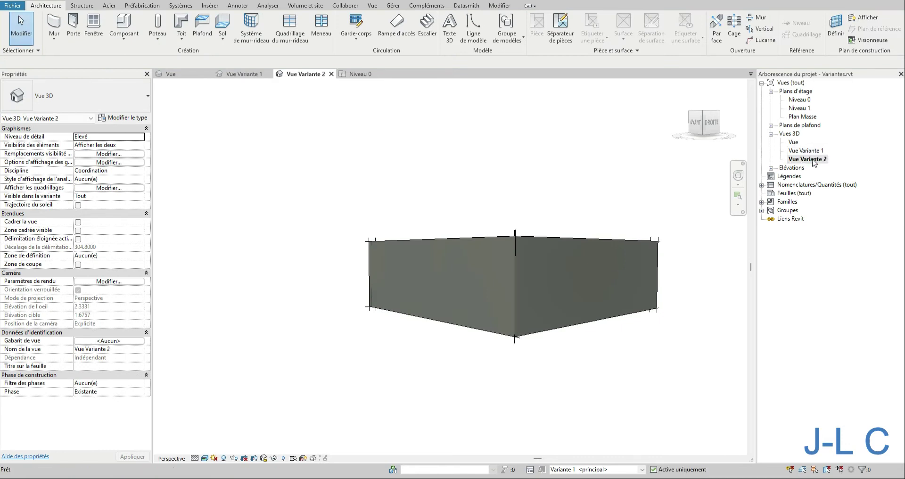
click(584, 468)
click(580, 458)
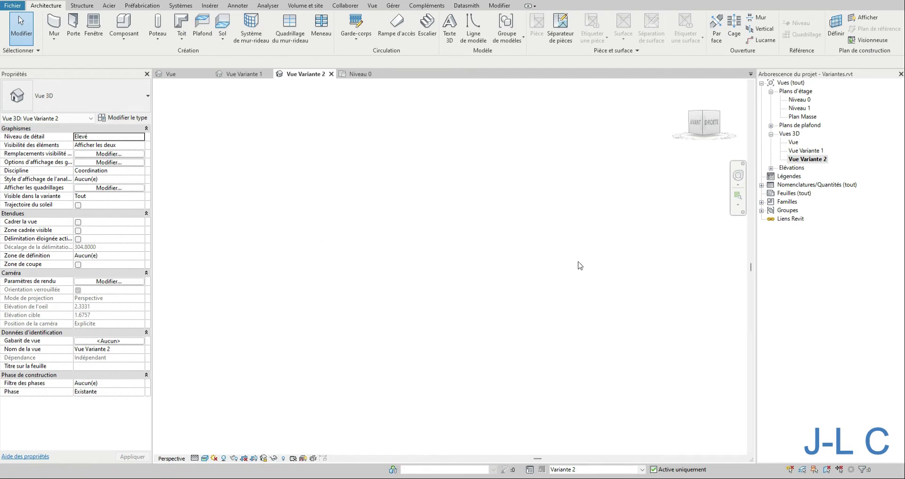
double_click(813, 151)
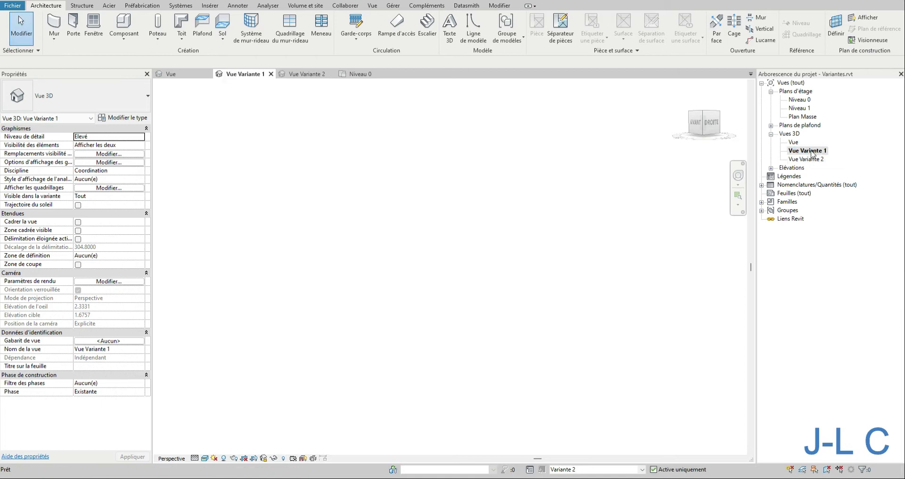
click(570, 469)
click(570, 455)
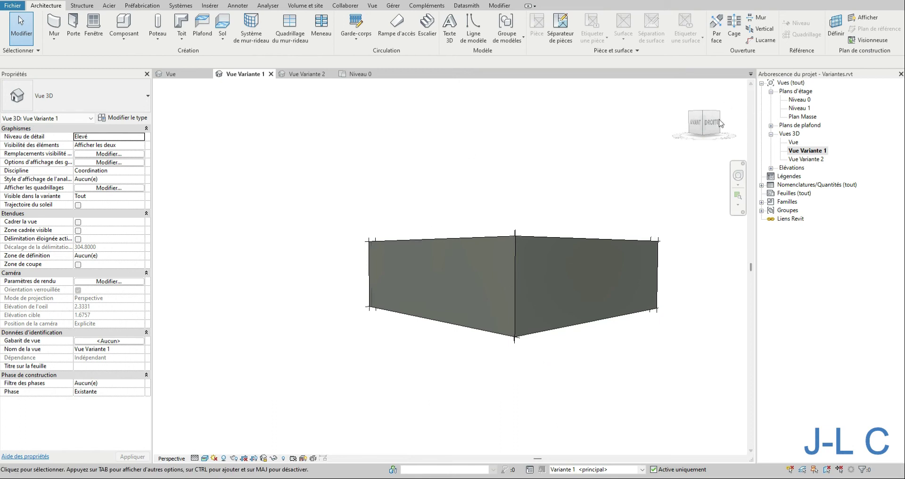
Unlock the orientation of Vue Variante 1 and turn it to show the walls from a raised front-right corner
click(264, 457)
click(278, 447)
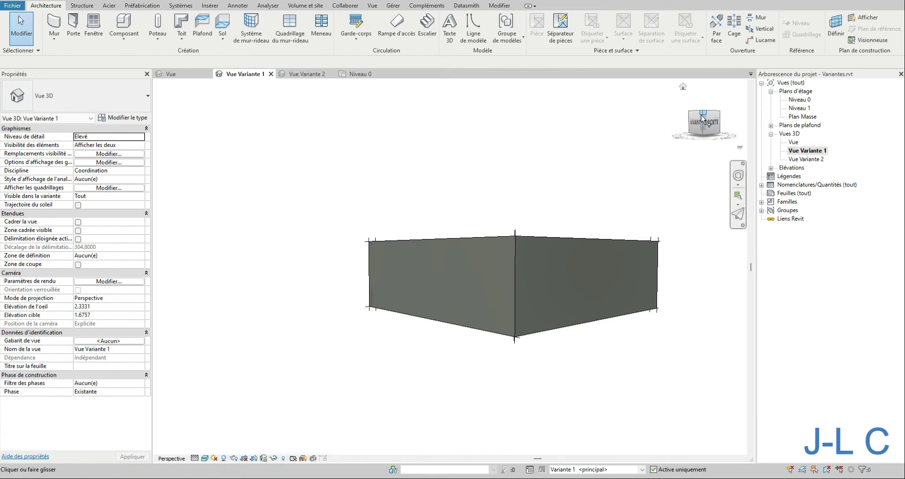
click(702, 118)
scroll(419, 222, down, 4)
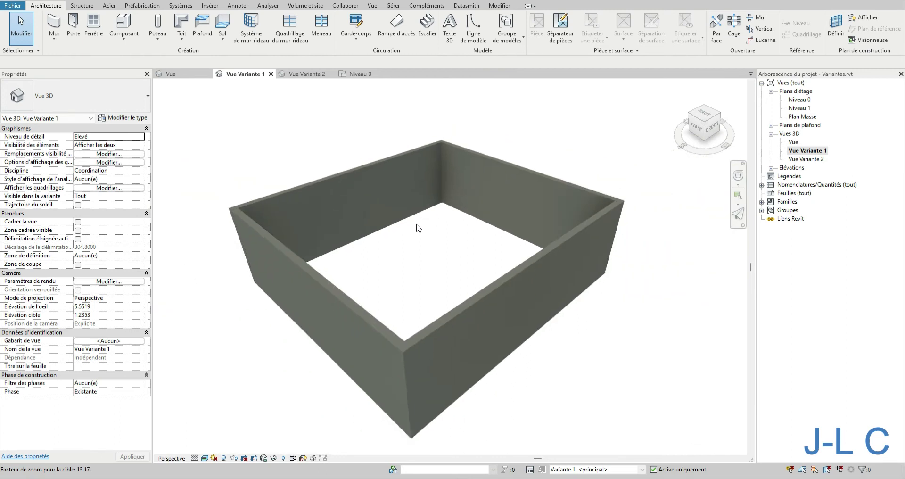
scroll(418, 227, down, 3)
scroll(685, 301, down, 1)
scroll(292, 176, up, 2)
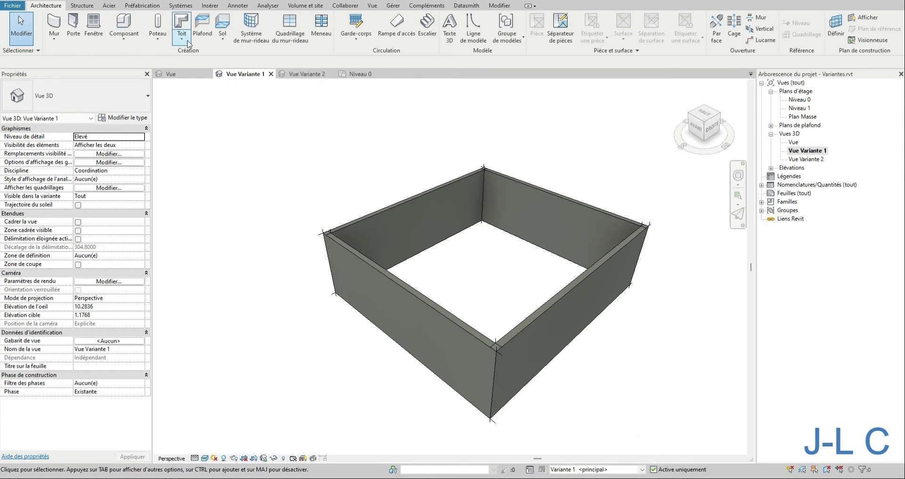
Start a roof by footprint in Vue Variante 1 and place it on Niveau 1
click(184, 40)
click(189, 62)
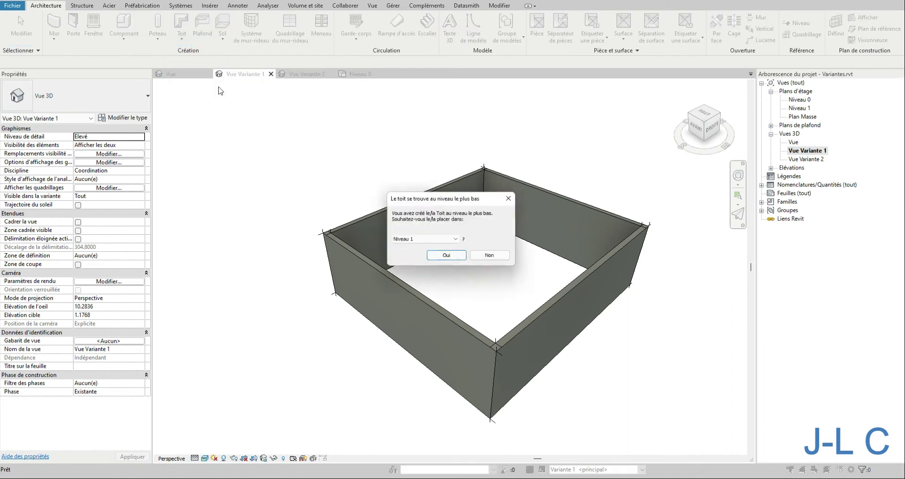
click(436, 241)
click(436, 244)
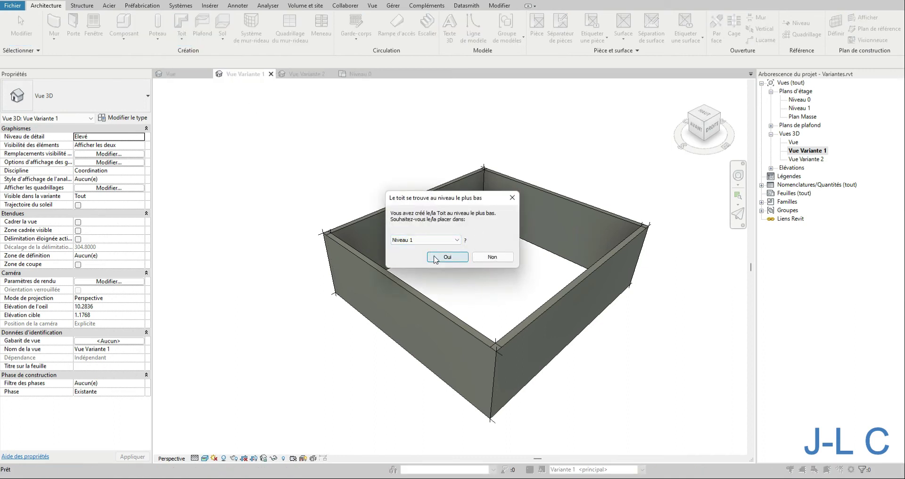
click(435, 259)
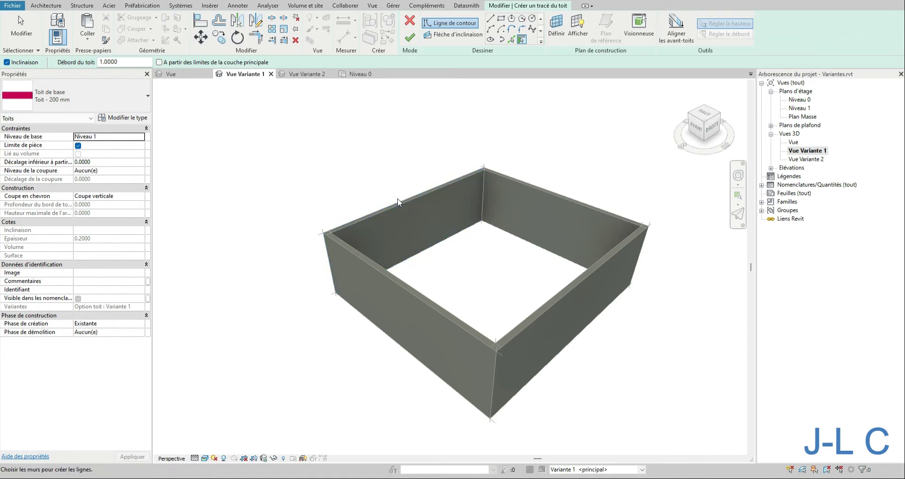
Create the sloped roof footprint lines from the four walls, with a 1.0000 overhang
click(365, 264)
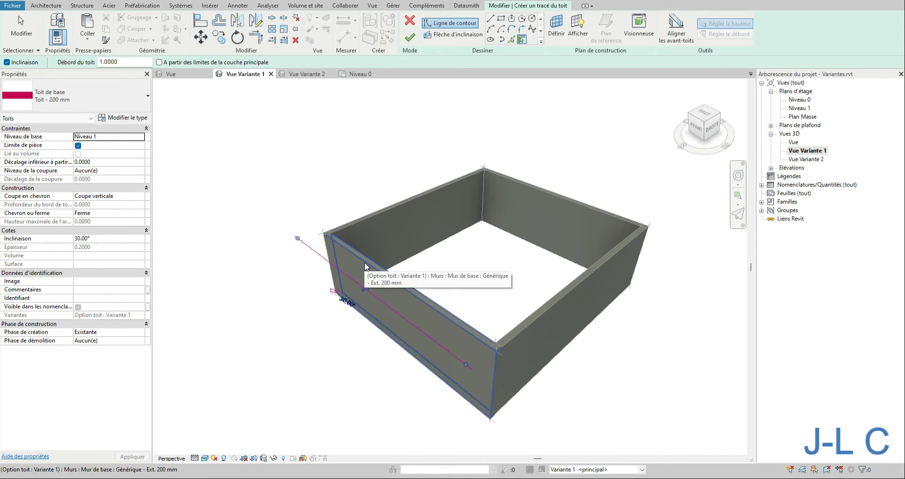
click(549, 324)
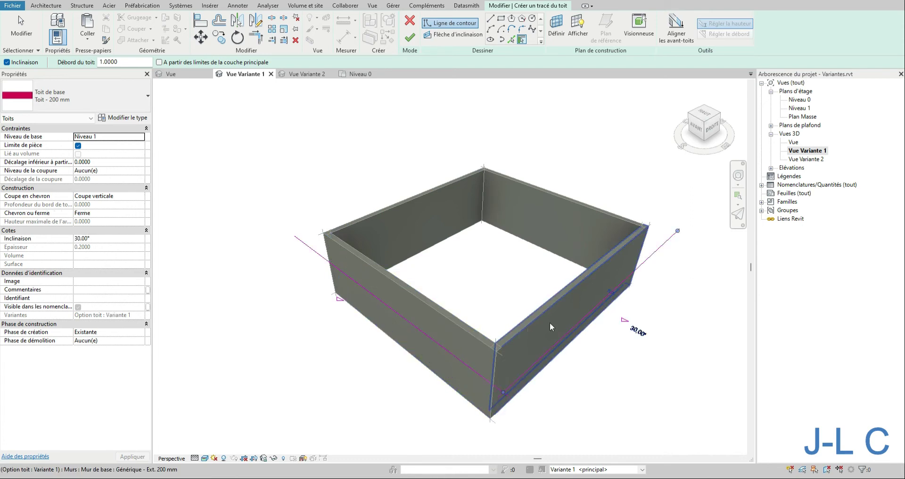
click(595, 206)
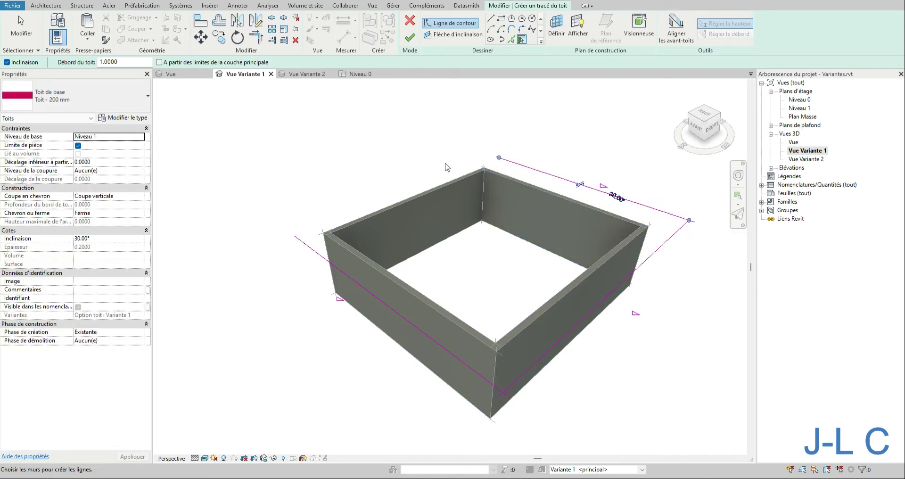
click(445, 182)
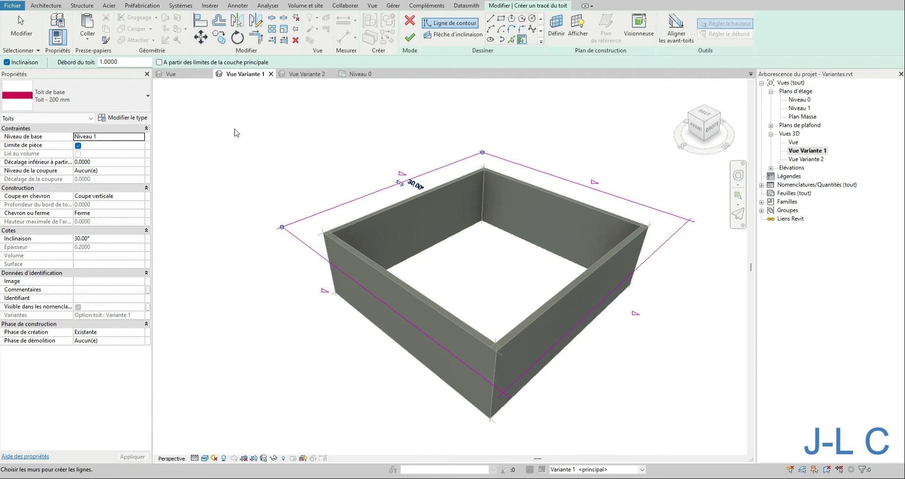
click(22, 29)
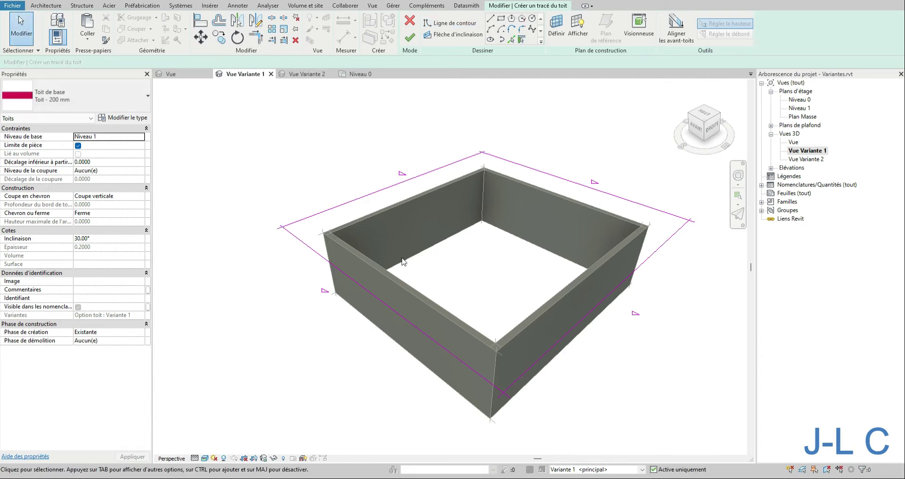
Remove the slope definition from the front and rear footprint lines and finish the roof
click(348, 277)
click(210, 62)
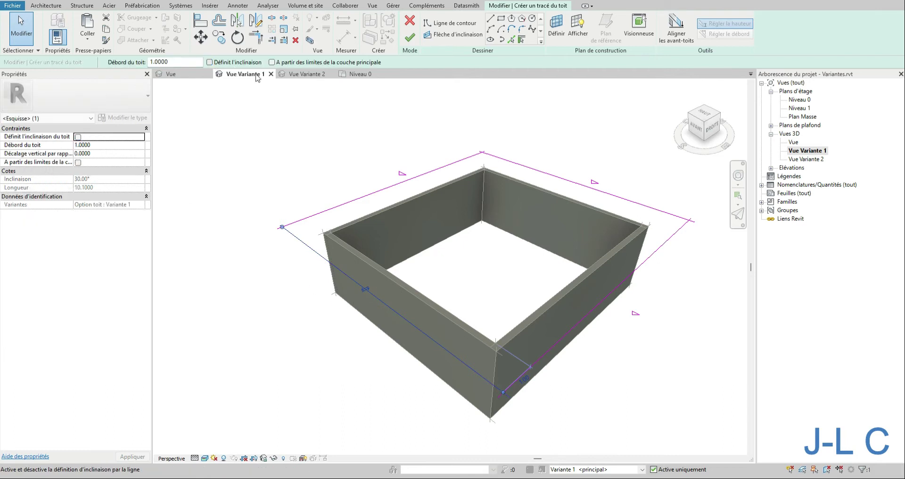
click(560, 178)
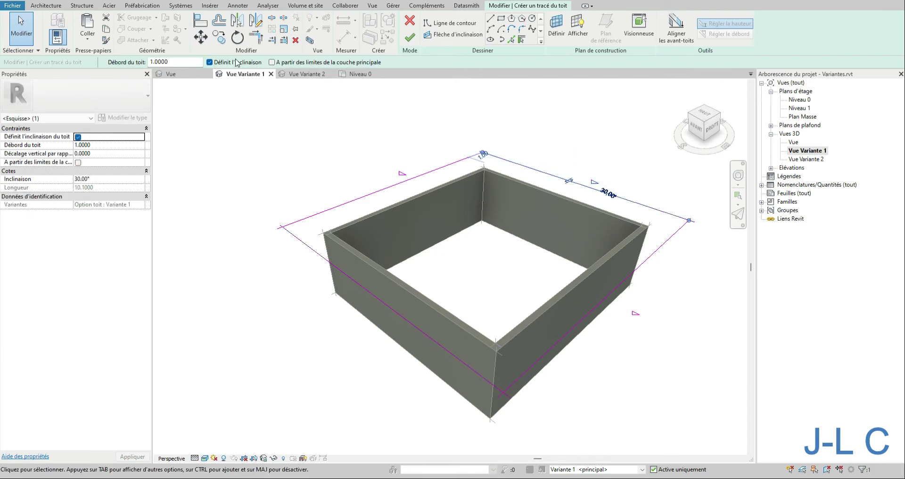
click(210, 63)
click(409, 36)
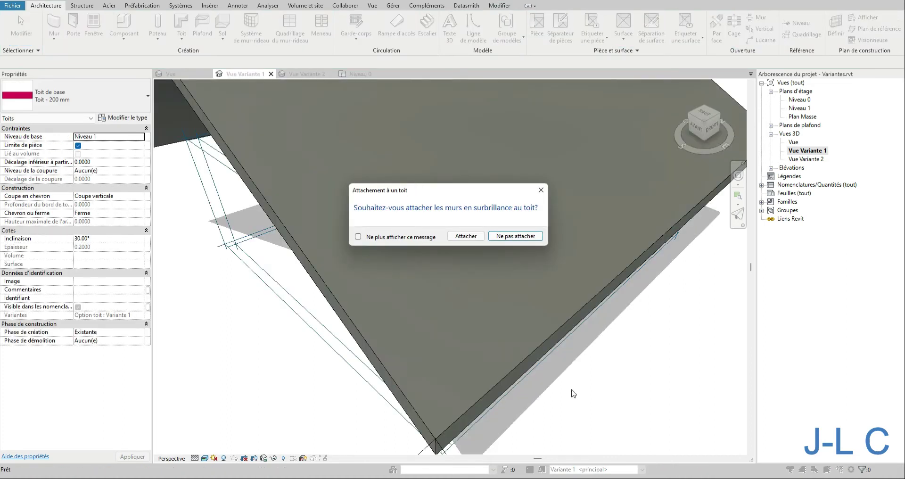
Attach the highlighted walls to the new gable roof
click(474, 240)
click(466, 236)
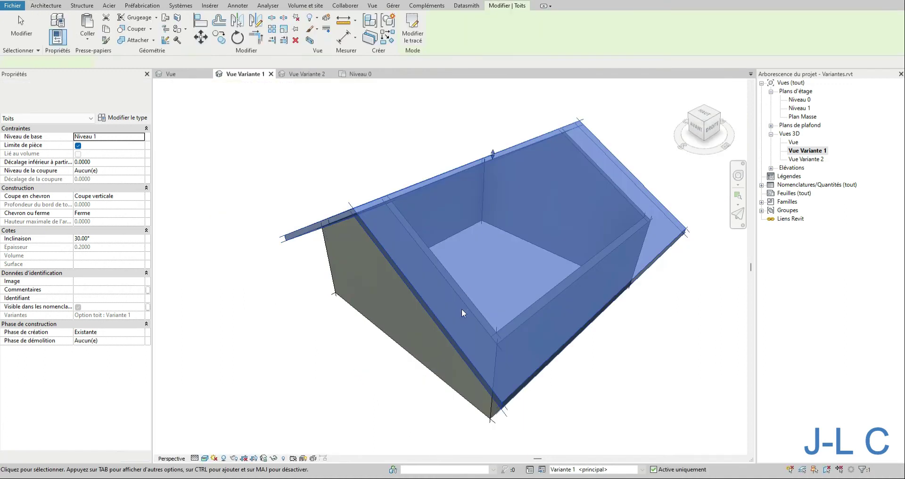
click(389, 348)
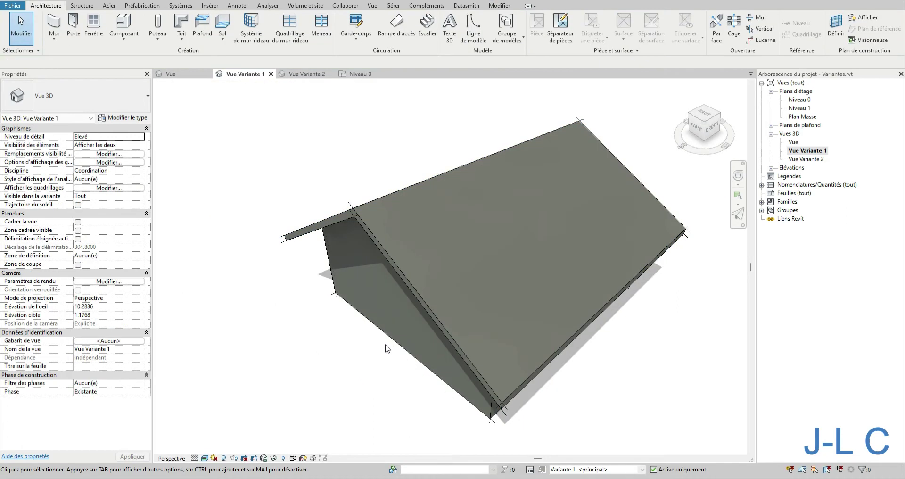
click(706, 124)
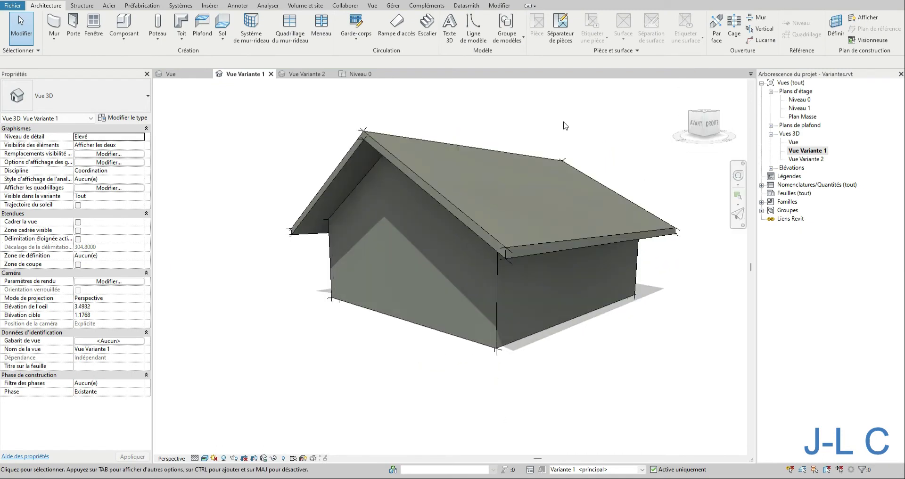
Open the roof's footprint for editing and delete the line segments along its front edge
double_click(518, 188)
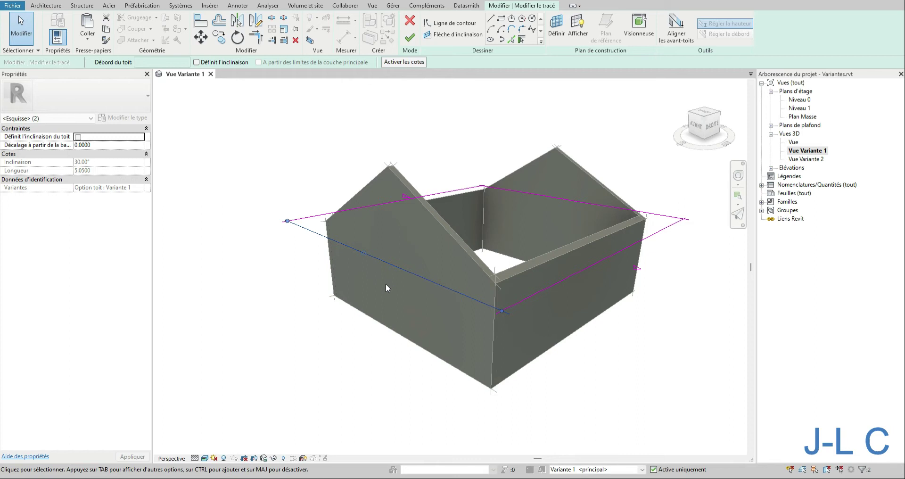
click(374, 259)
click(348, 249)
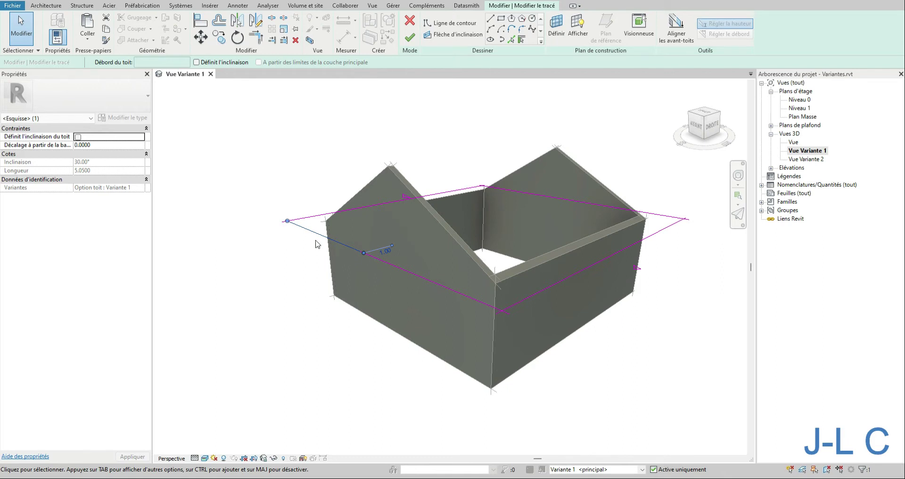
key(Delete)
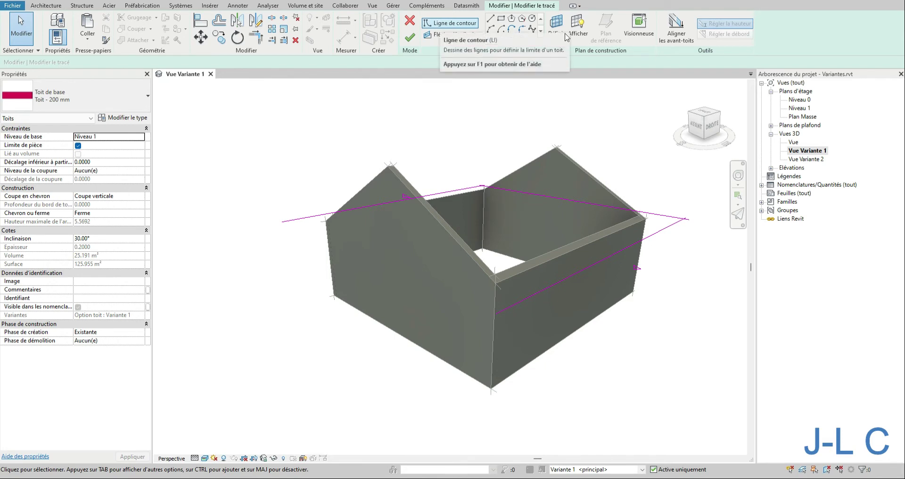
click(489, 20)
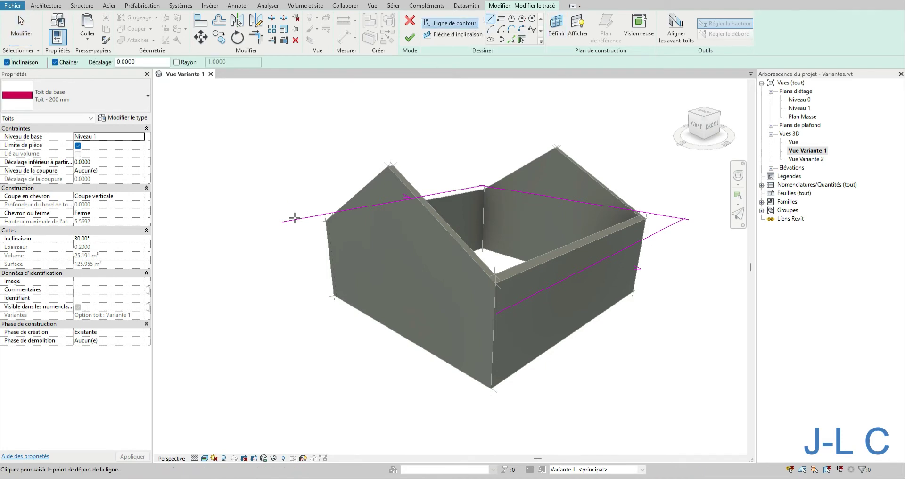
click(283, 220)
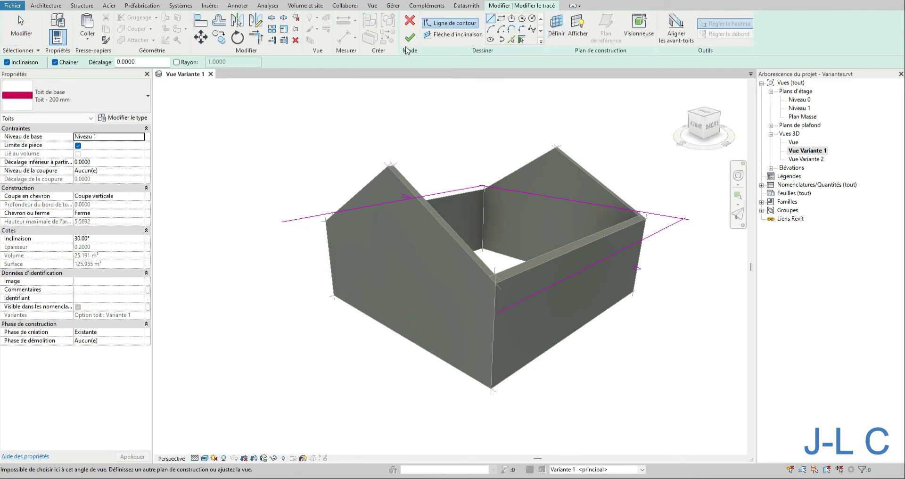
click(512, 39)
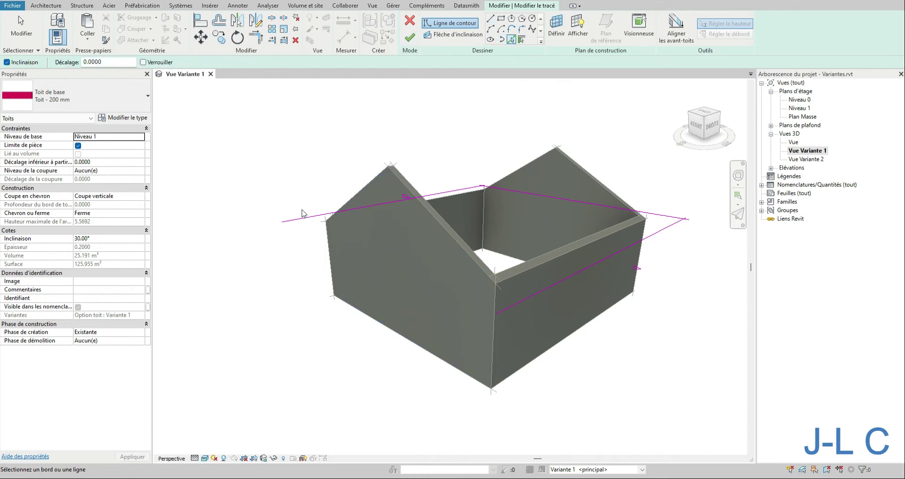
click(112, 65)
Recreate the front footprint line from the front wall, and draw a sloped line from the front left corner to its midpoint
click(521, 39)
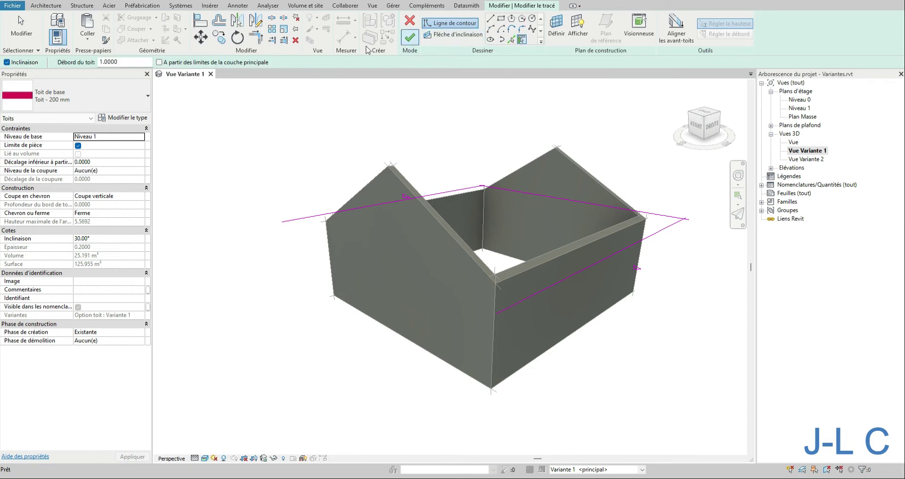
click(433, 216)
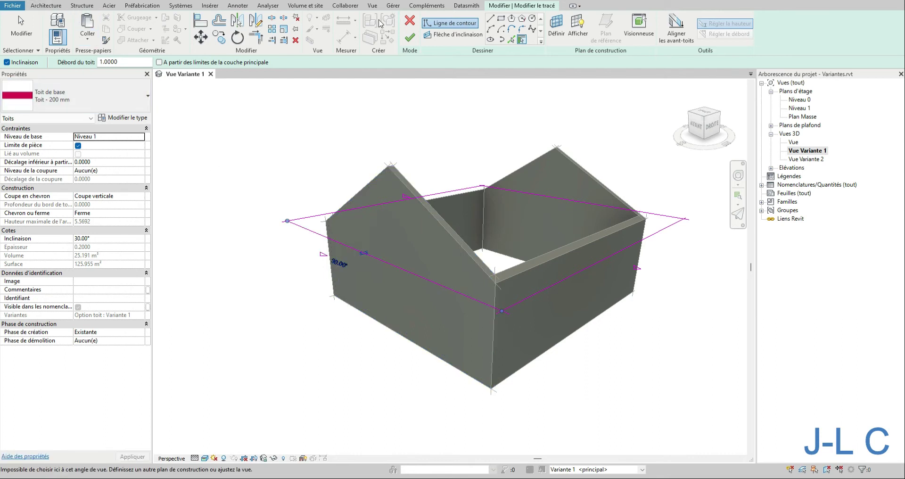
click(490, 17)
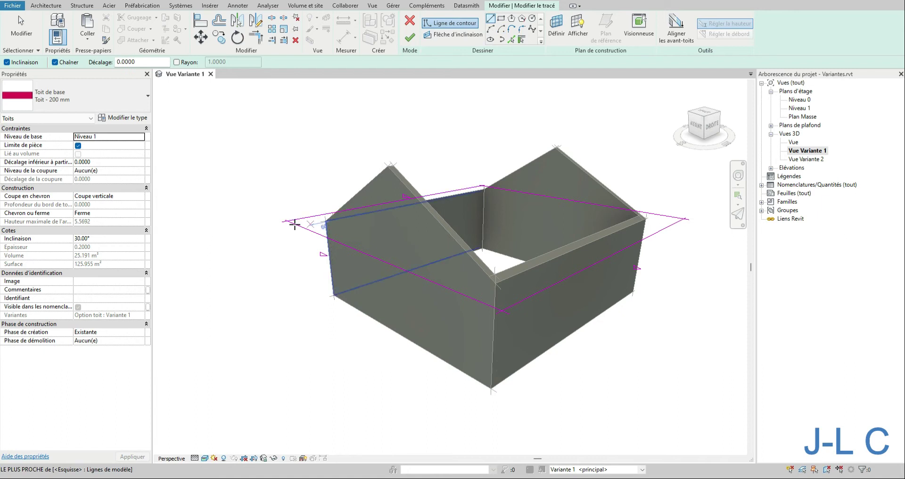
click(285, 220)
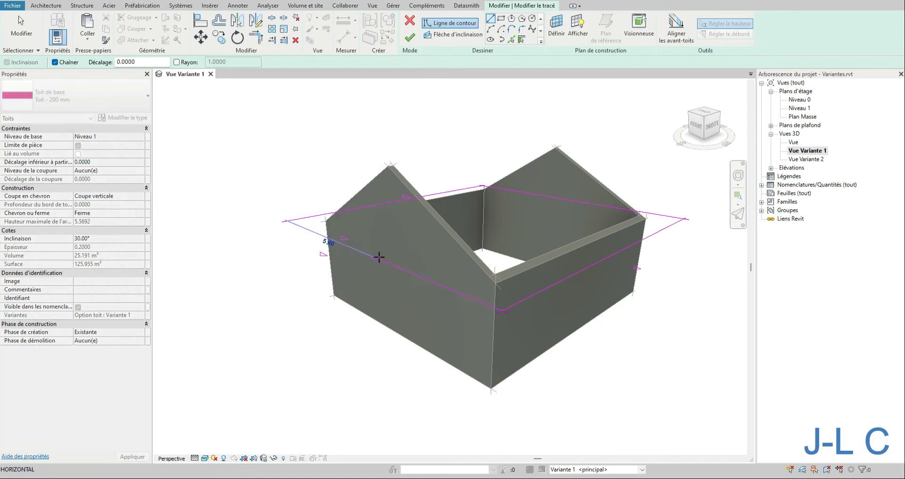
right_click(379, 257)
mouse_move(471, 303)
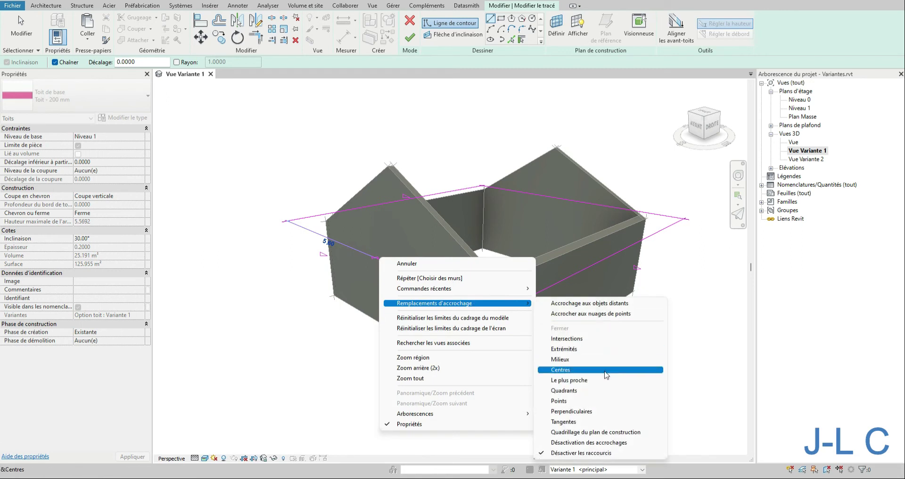
click(603, 361)
click(441, 285)
key(Escape)
key(Escape)
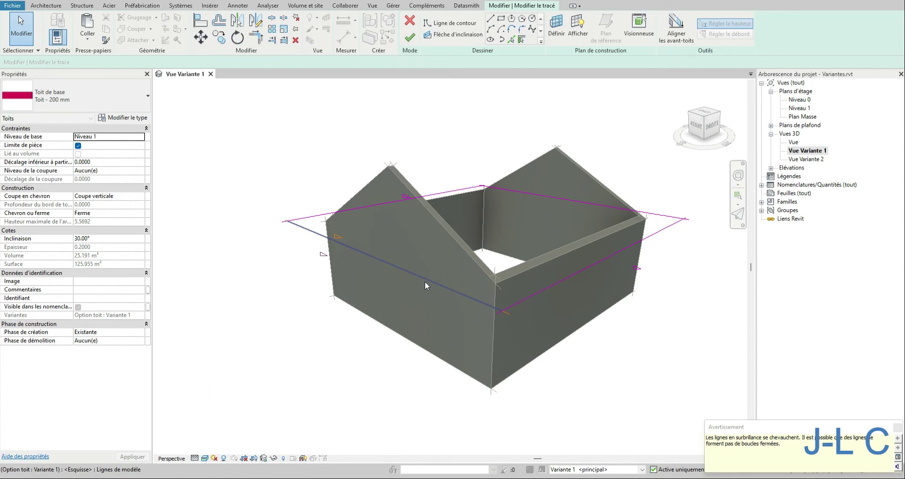
Delete the full-length front footprint line and draw a sloped line from the front right corner to the end of the half-length line
click(425, 278)
key(Escape)
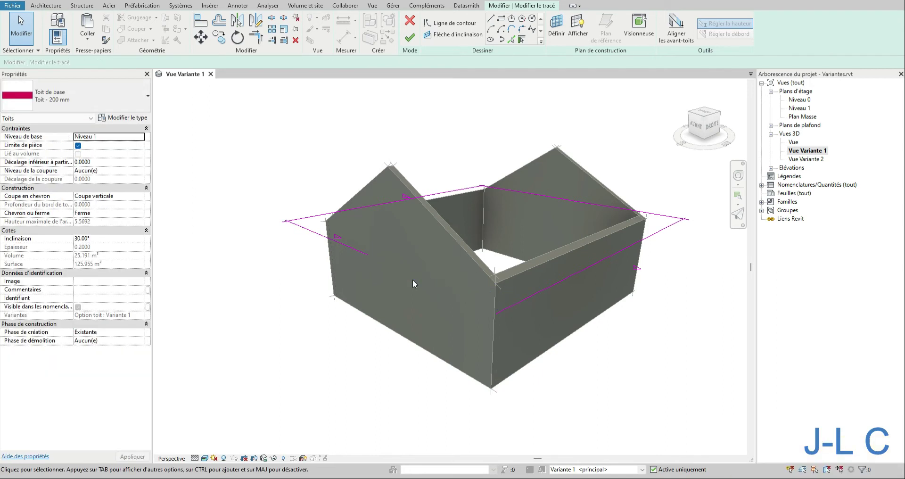
click(491, 19)
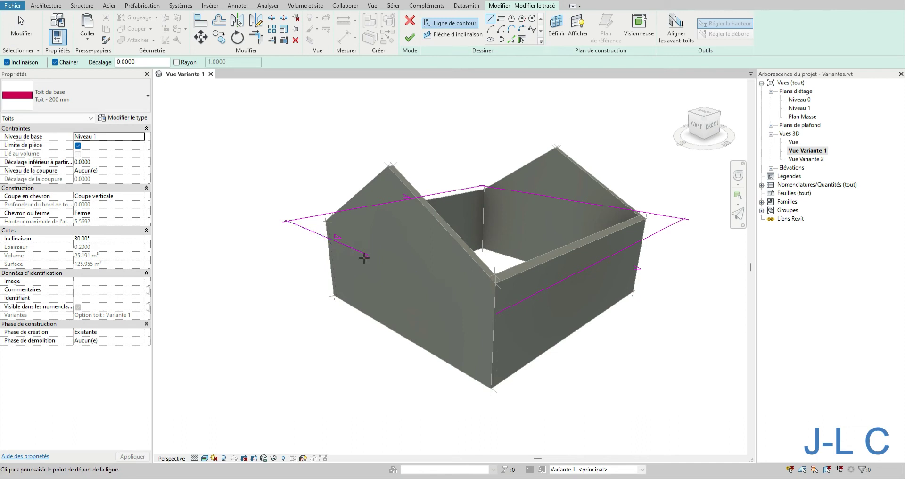
right_click(498, 312)
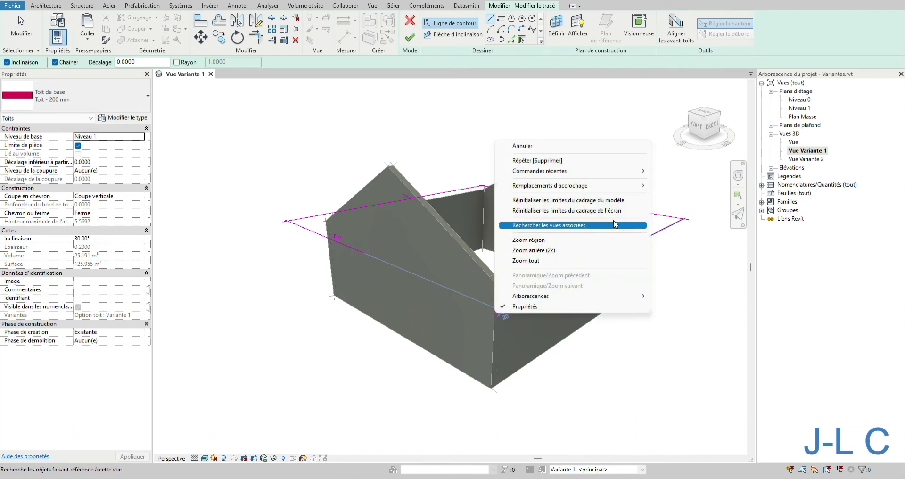
mouse_move(649, 191)
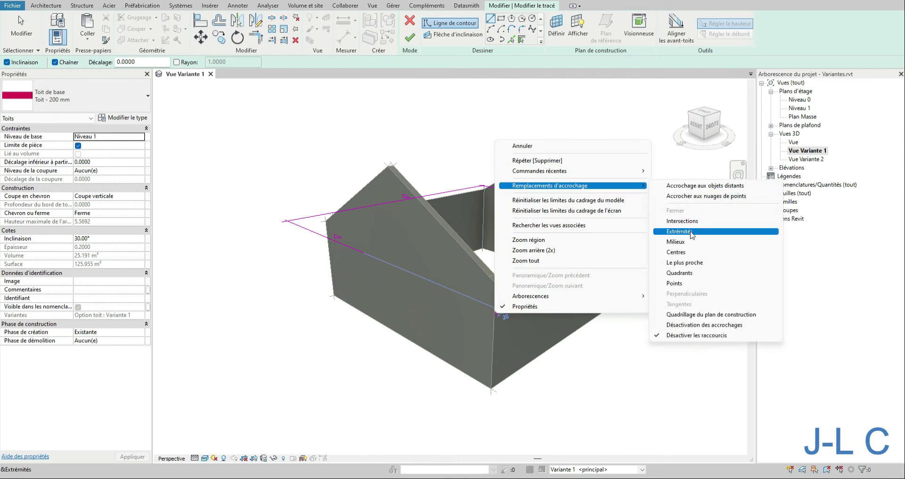
click(691, 231)
click(501, 310)
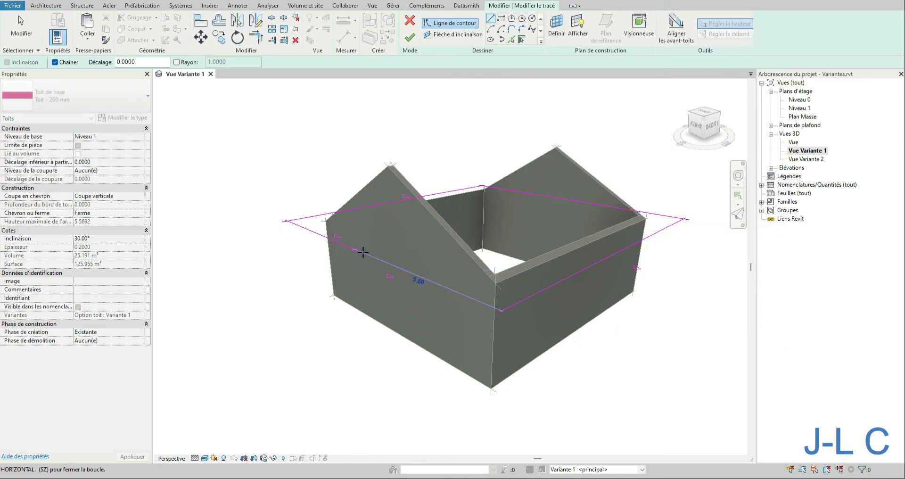
click(366, 254)
click(21, 28)
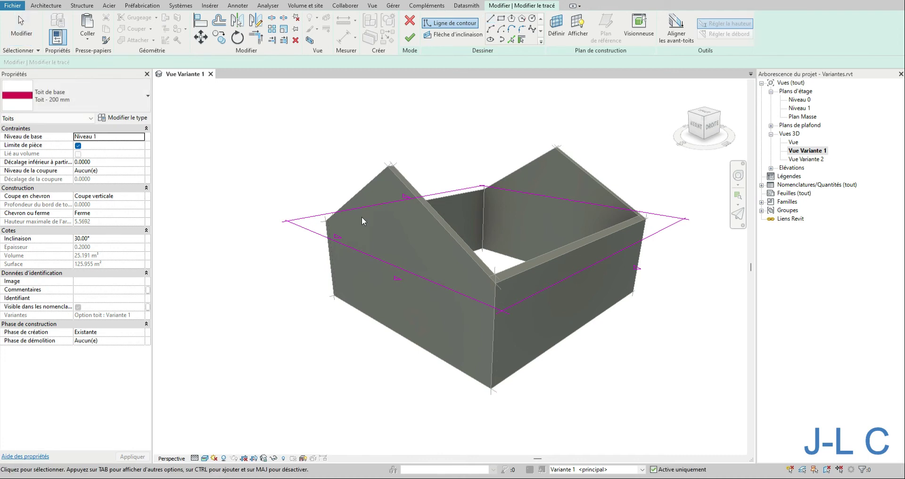
Finish the modified roof footprint and save the project
click(409, 38)
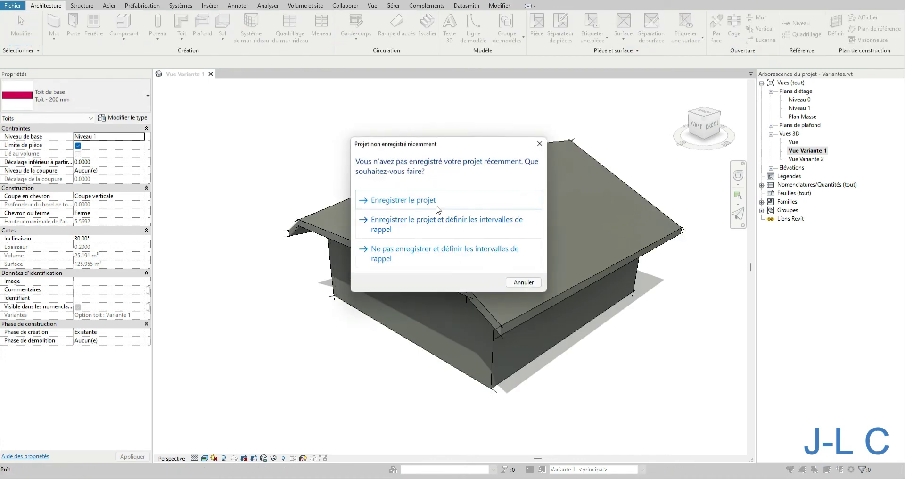
click(421, 201)
Edit the roof's footprint, turn off slope definition for both half-length lines along the front edge, and finish the sketch
click(439, 250)
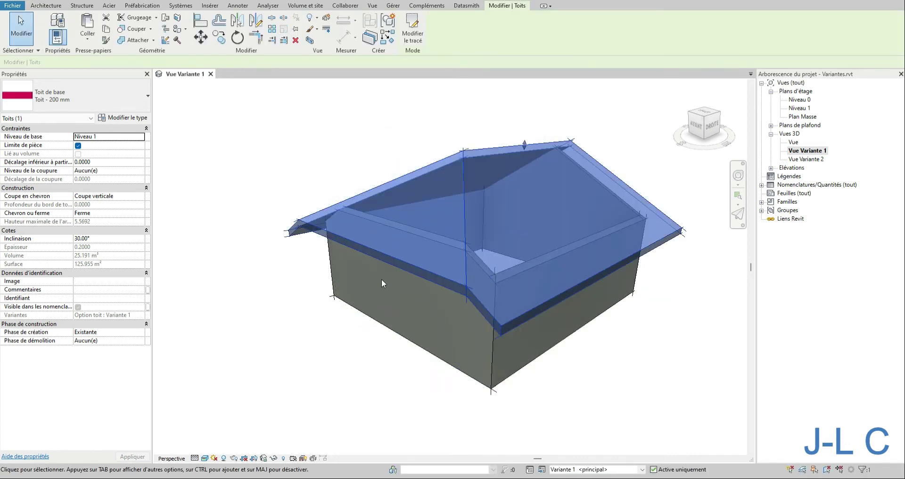
double_click(382, 254)
drag(373, 245, 320, 285)
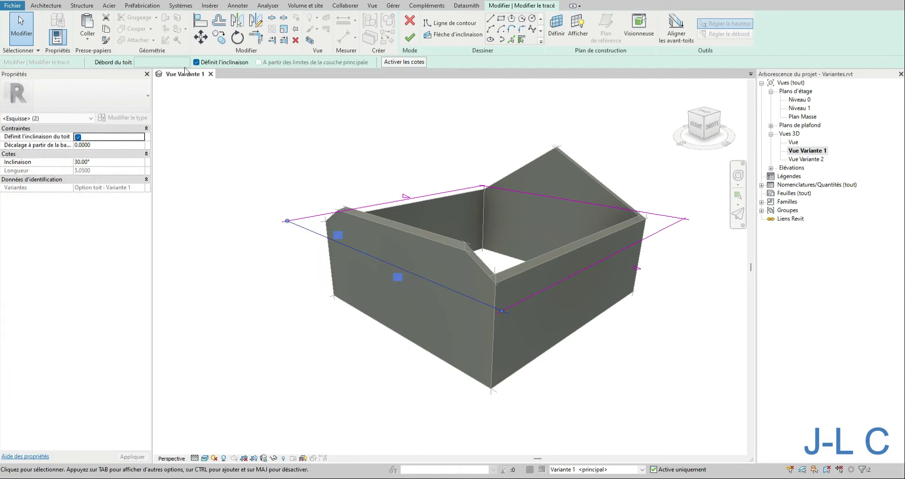
click(197, 62)
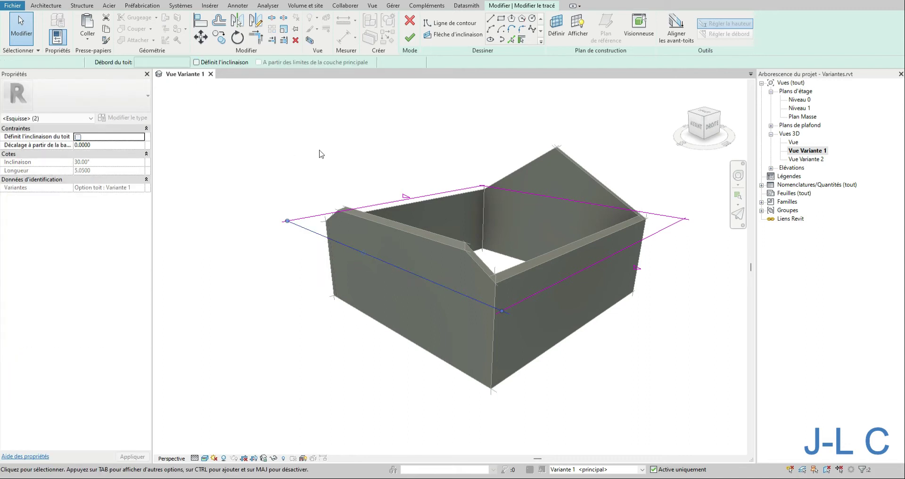
click(409, 38)
click(400, 135)
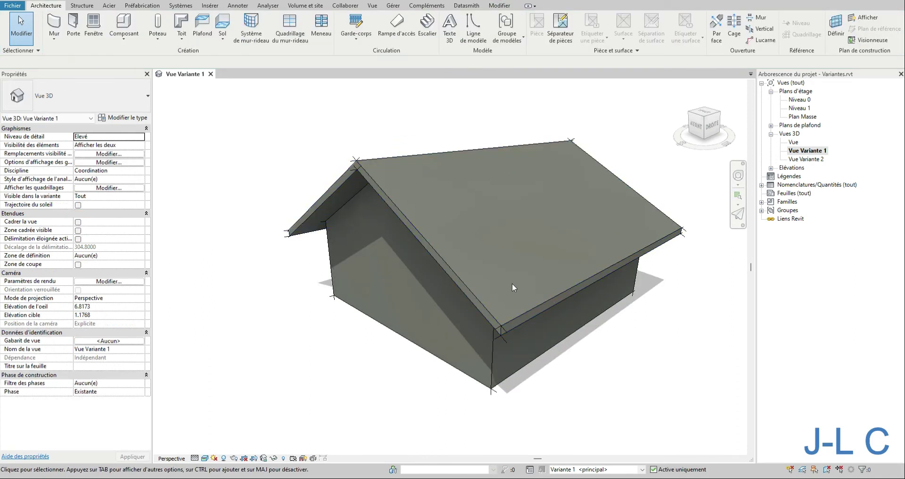
Reopen the roof footprint in the Niveau 0 plan, pull the front edge's midpoint outward into a point with about 6.44 m sides, and finish
double_click(404, 222)
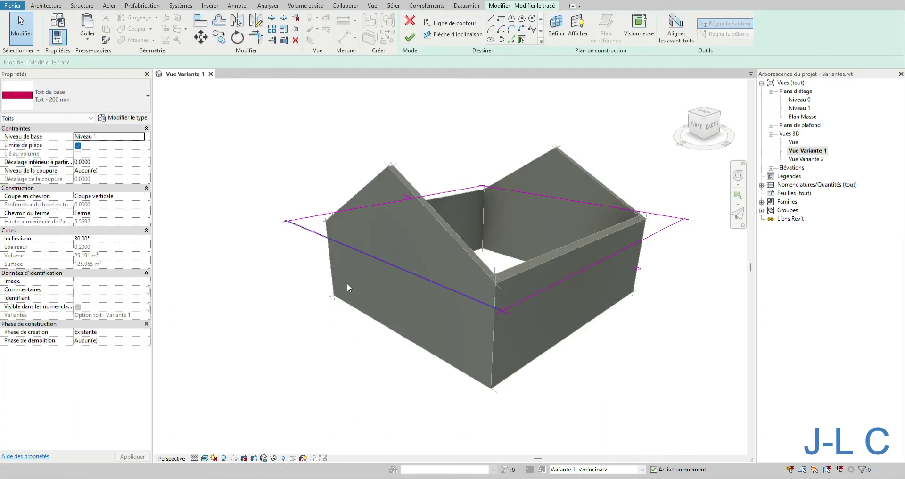
double_click(801, 100)
scroll(484, 307, up, 4)
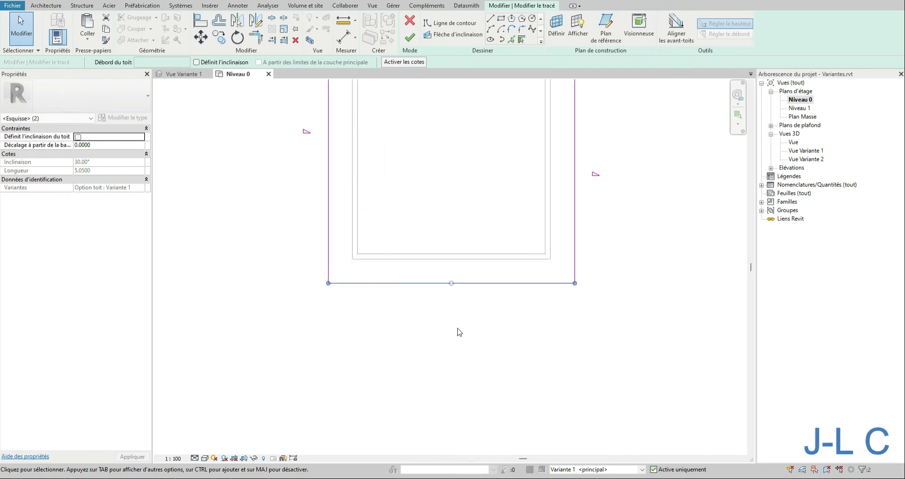
drag(450, 284, 449, 381)
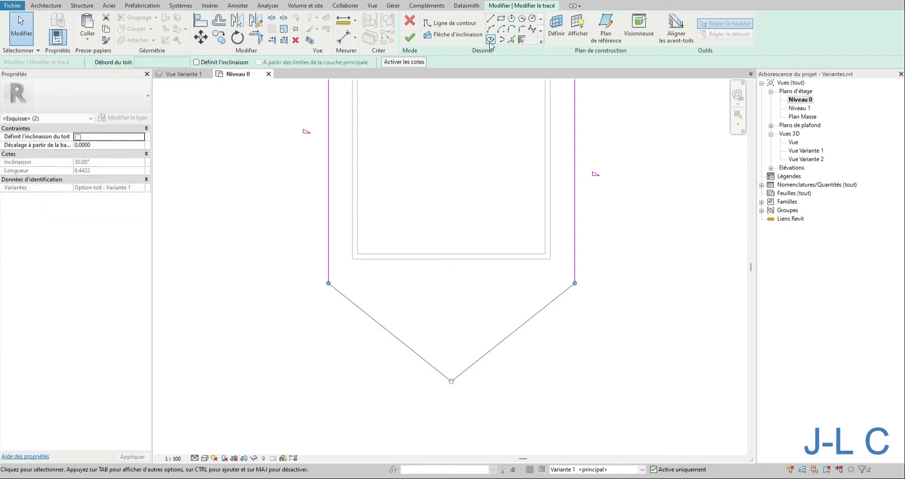
click(409, 37)
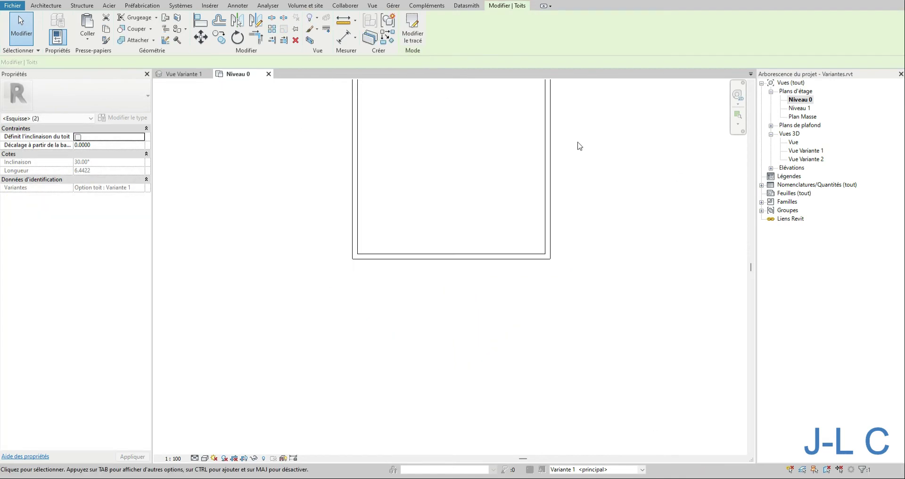
Examine the pointed roof in the 3D views Vue, Vue Variante 1 and Vue Variante 2
double_click(794, 143)
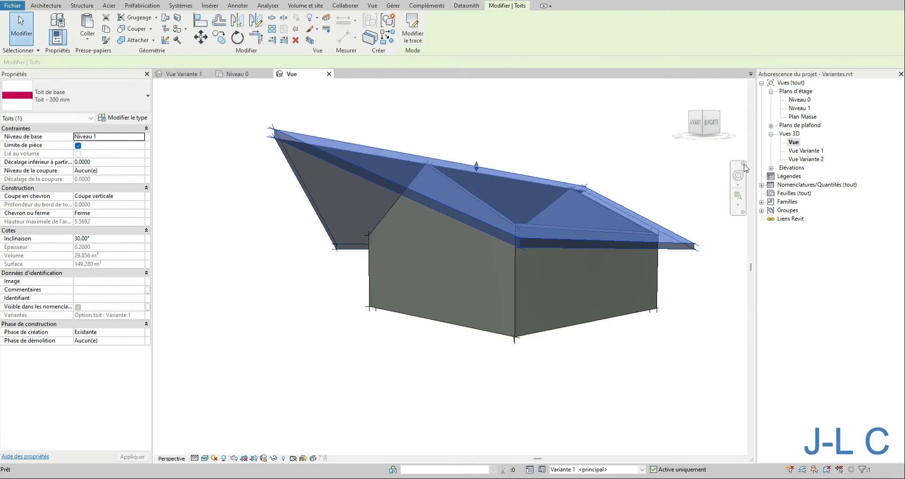
click(526, 135)
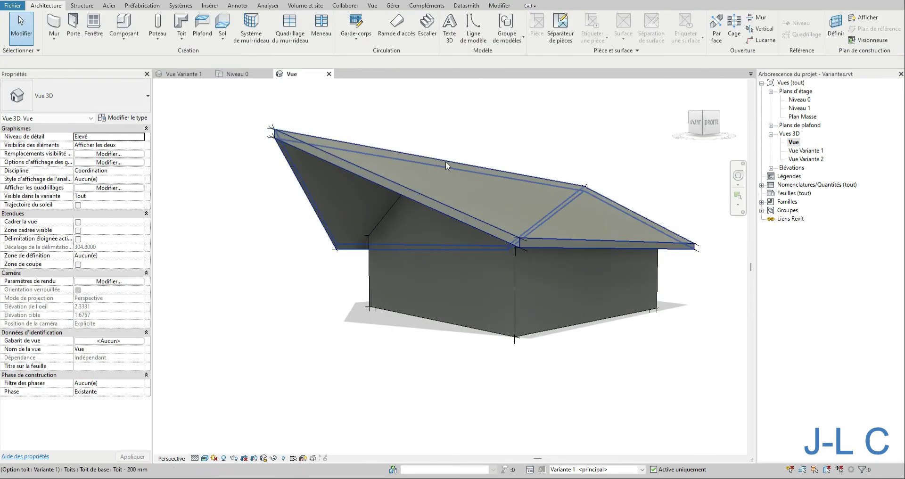
double_click(809, 152)
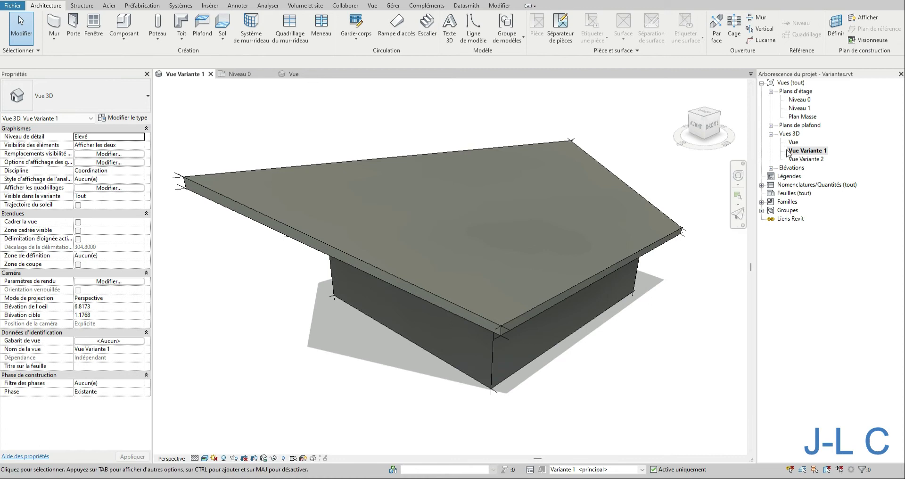
double_click(806, 159)
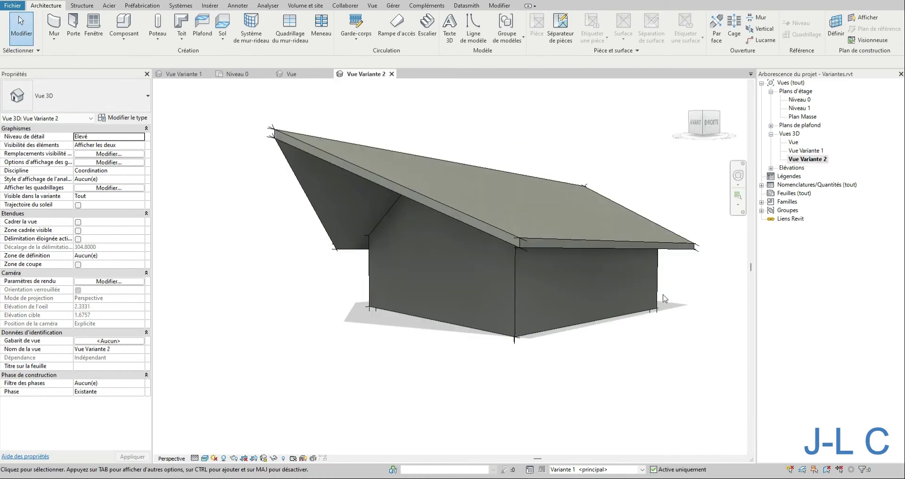
Switch the active design option to Variante 2 to inspect its content, and return to Variante 1
click(602, 469)
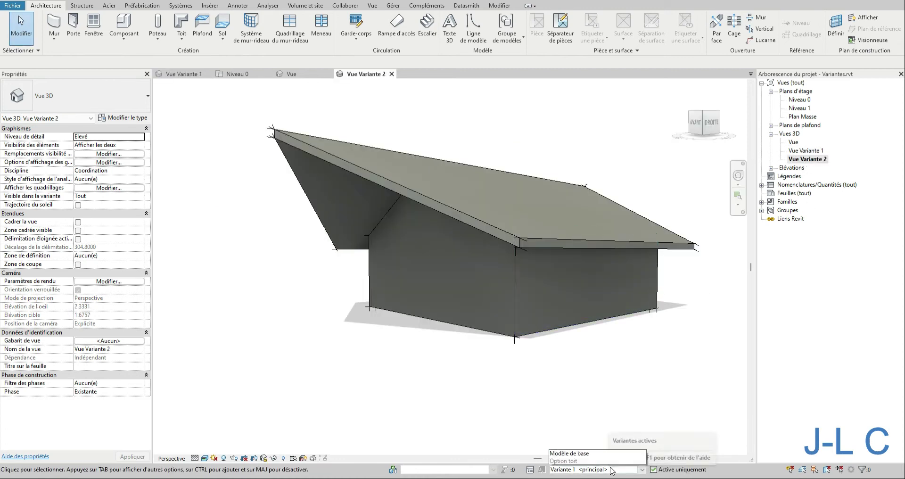
click(580, 458)
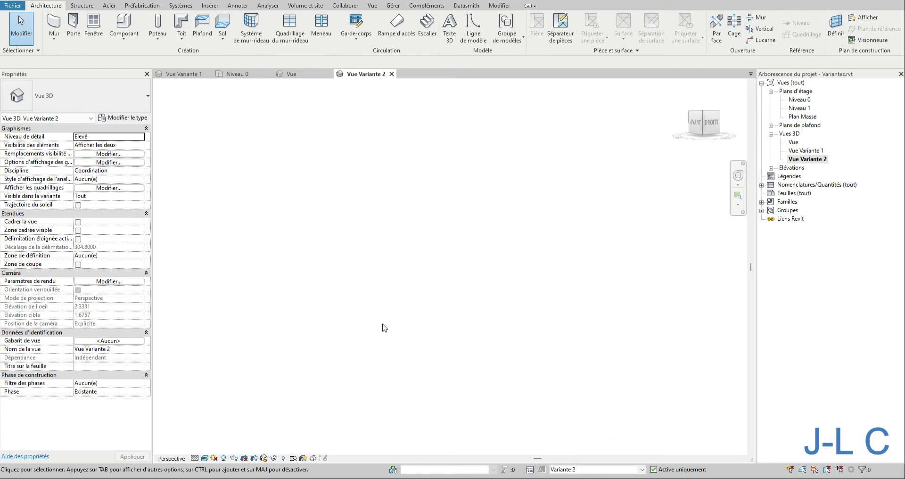
click(571, 470)
click(572, 455)
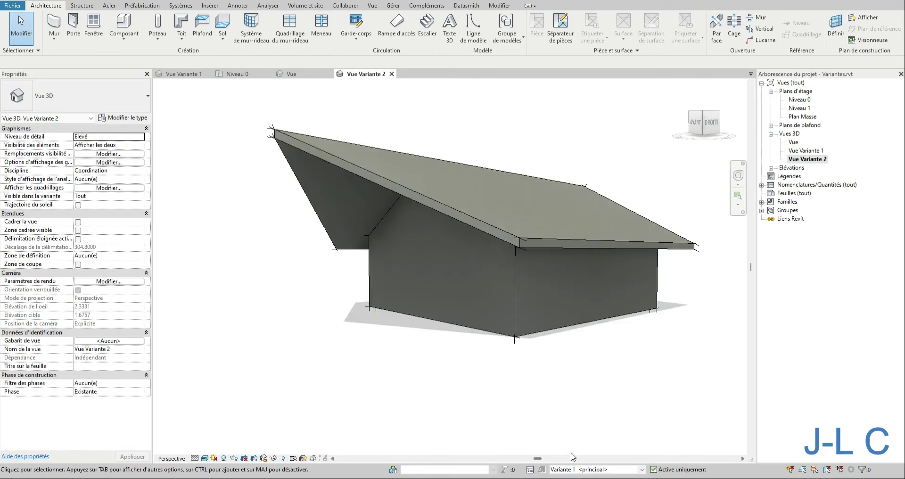
In Vue Variante 1, orient the camera to the front-right edge, fit the house in view, and lock the view's orientation
double_click(802, 151)
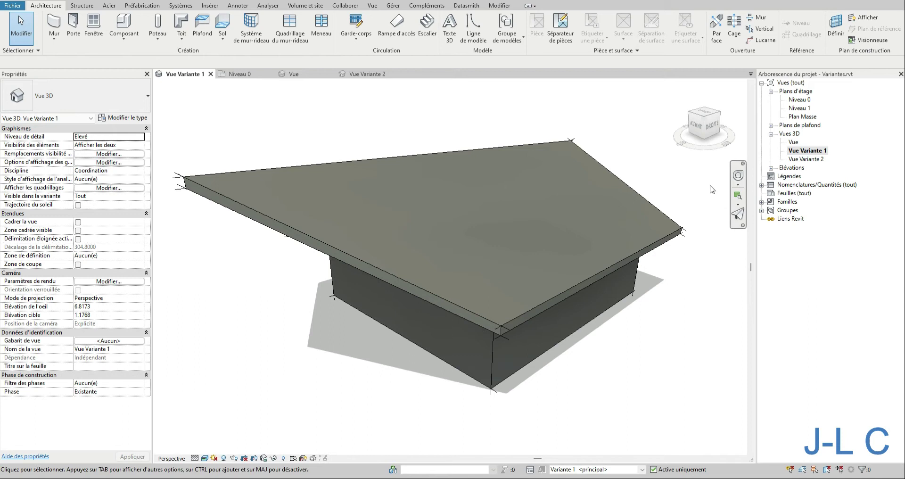
click(707, 128)
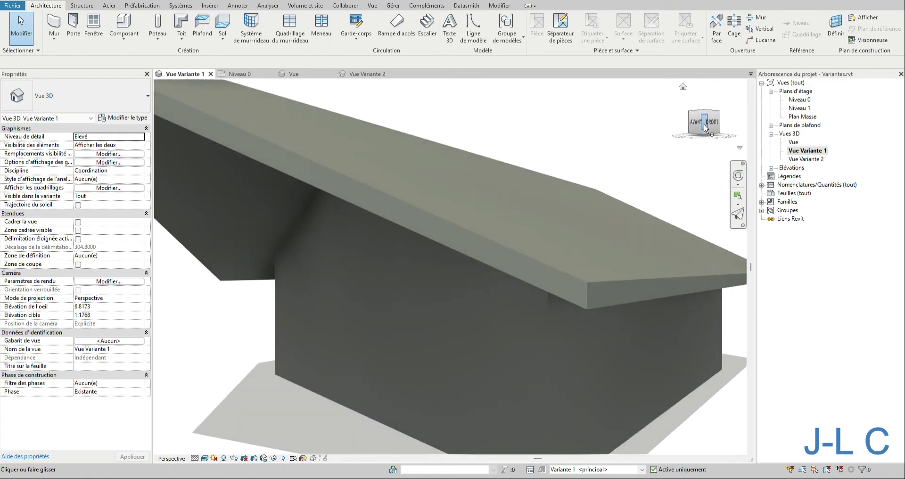
scroll(406, 214, up, 4)
scroll(452, 235, down, 3)
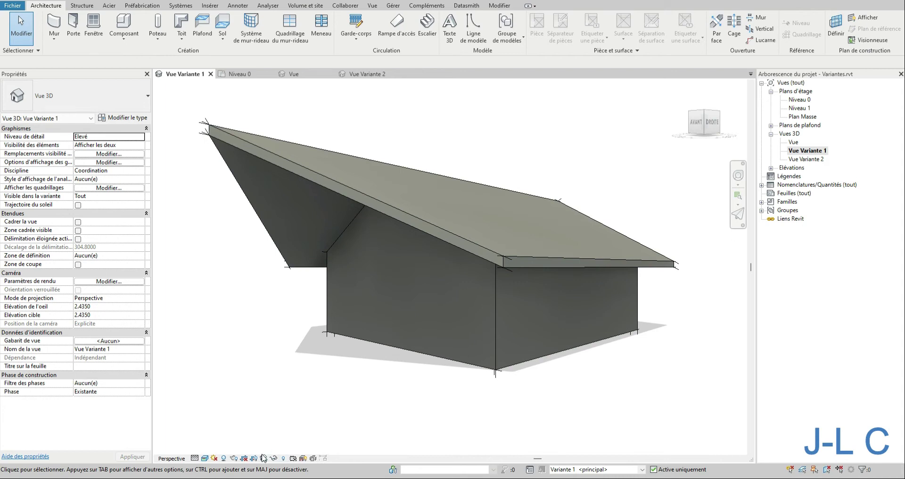
click(263, 458)
click(287, 426)
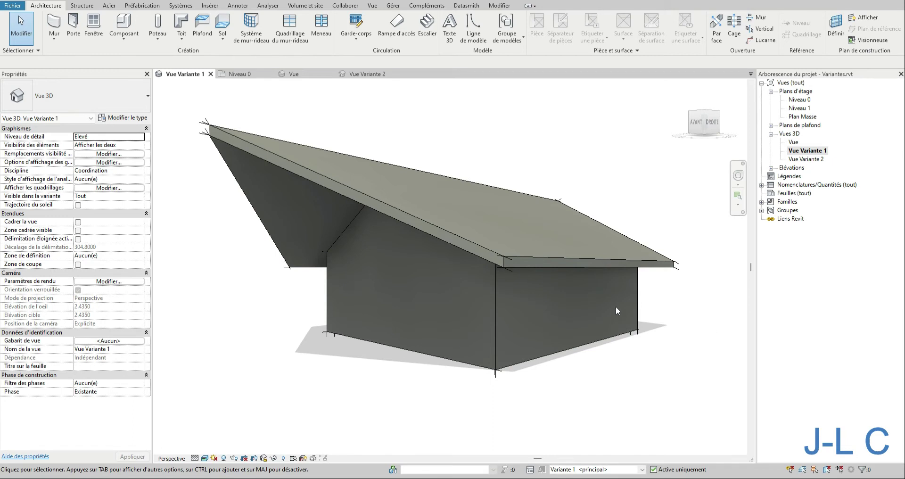
Select the four walls of Variante 1 and copy them to the clipboard
drag(655, 360, 398, 320)
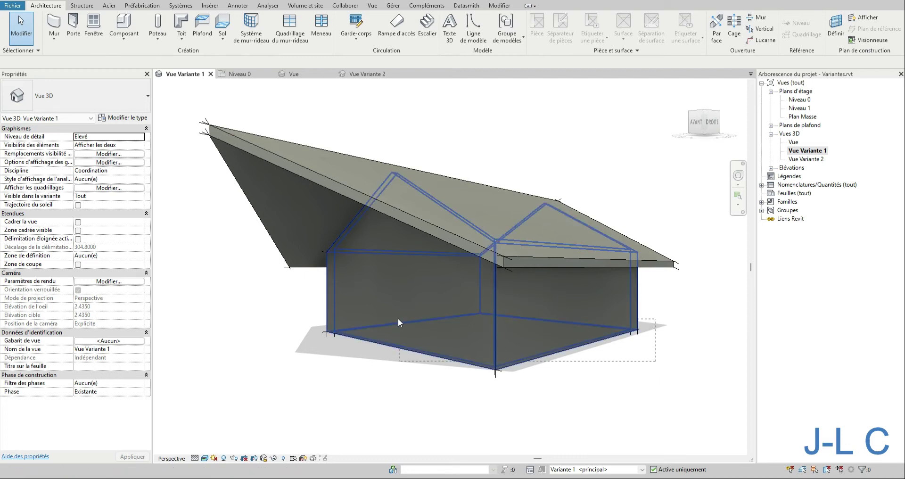
drag(332, 303, 332, 303)
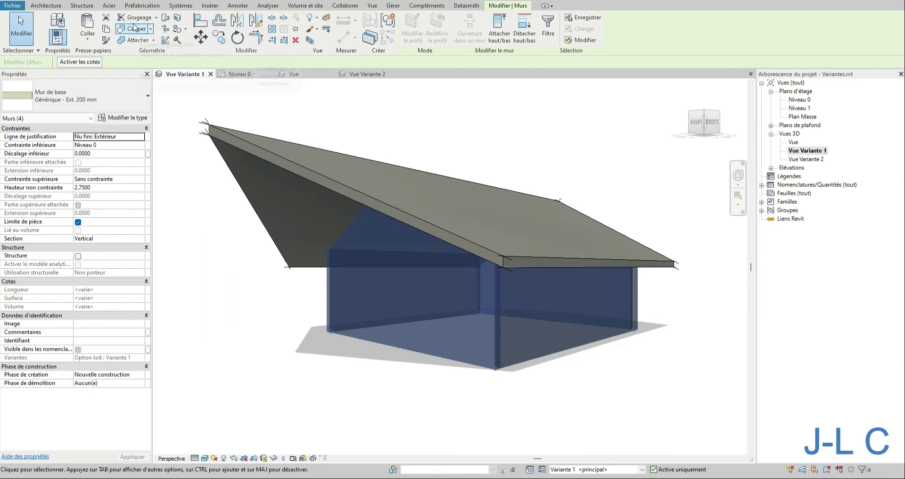
click(88, 42)
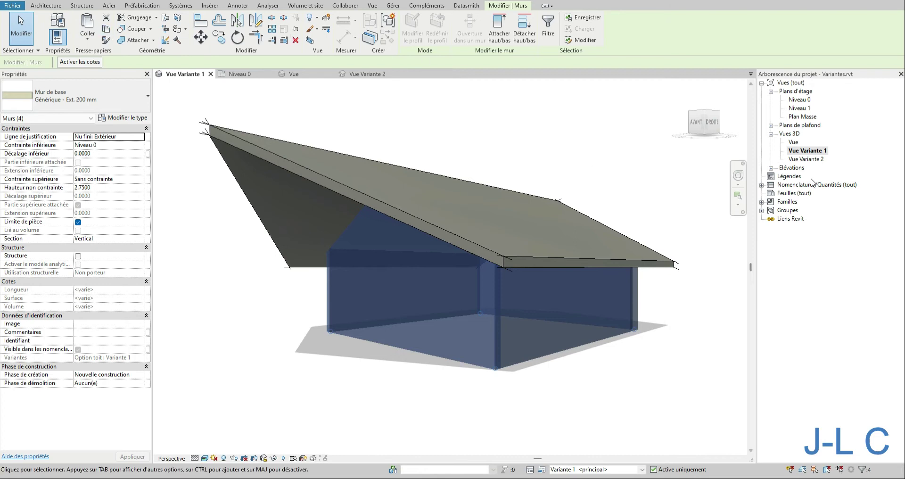
In Vue Variante 2, activate the Variante 2 option and paste the four copied walls aligned to the same place
double_click(810, 160)
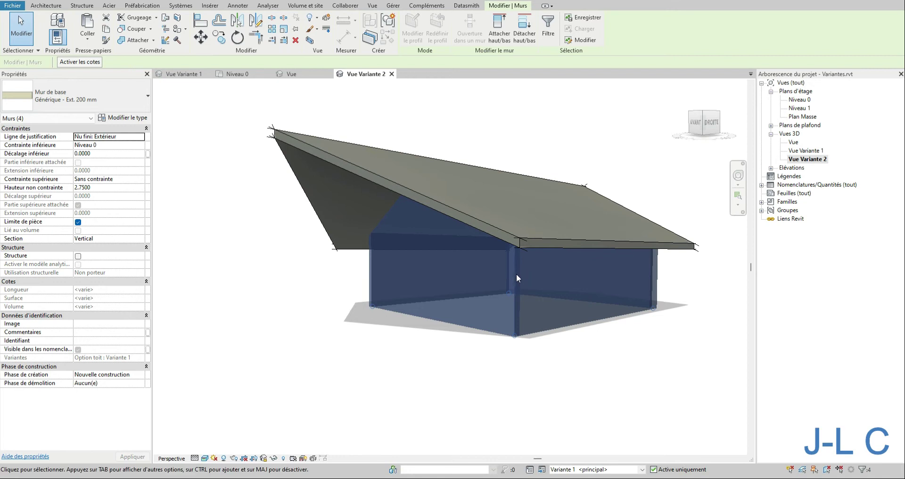
click(570, 469)
click(565, 456)
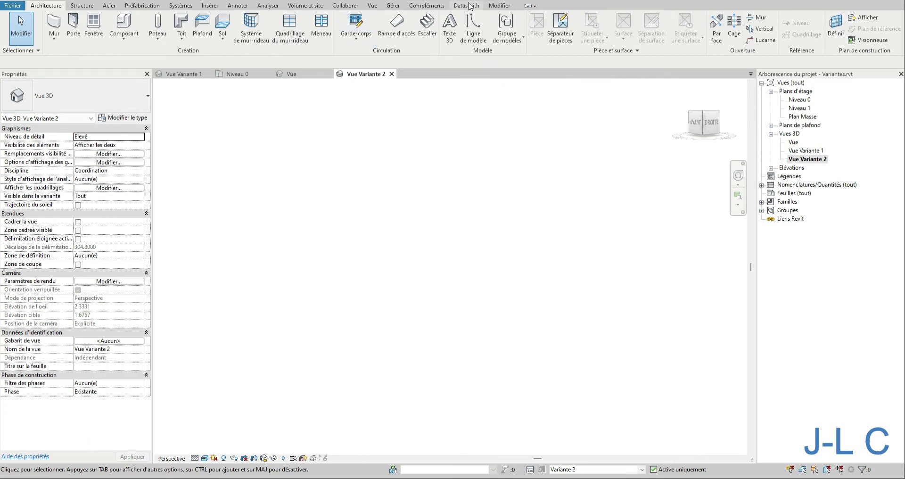
click(500, 6)
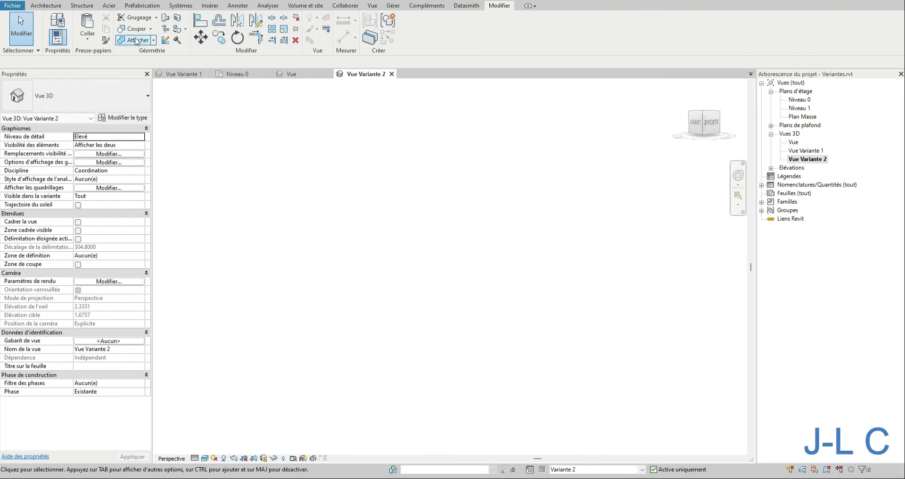
click(95, 45)
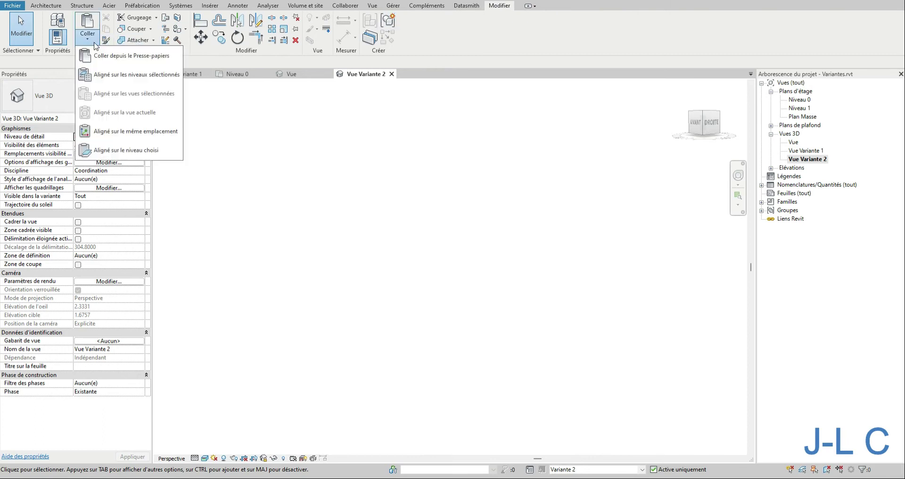
click(103, 133)
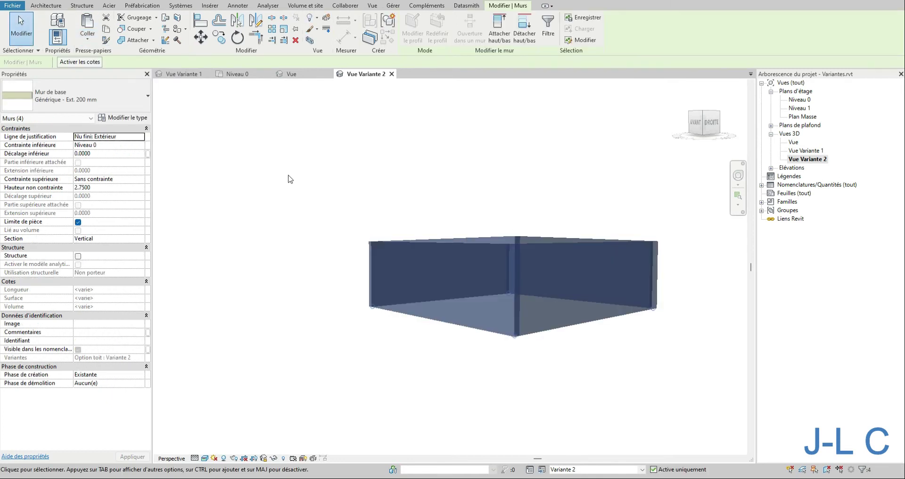
click(290, 179)
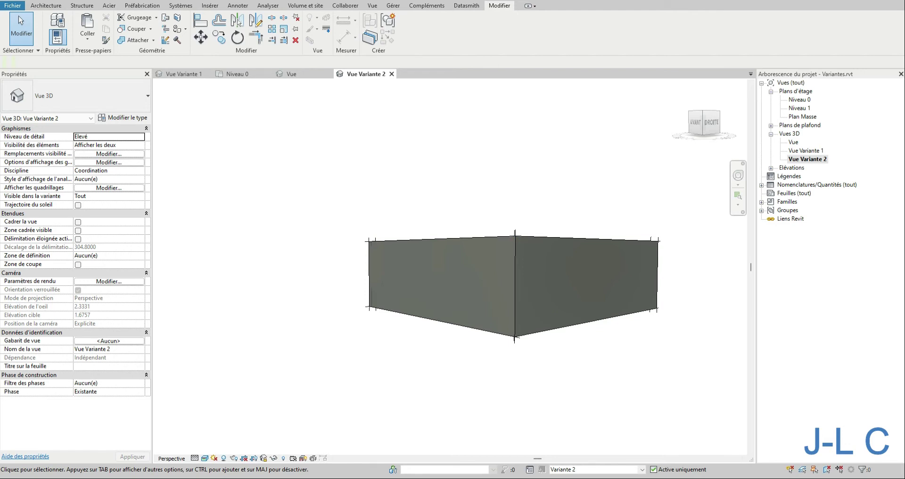
Return to Modèle de base as the active option, open the 3D view Vue, and check the Option toit set's primary option
click(592, 469)
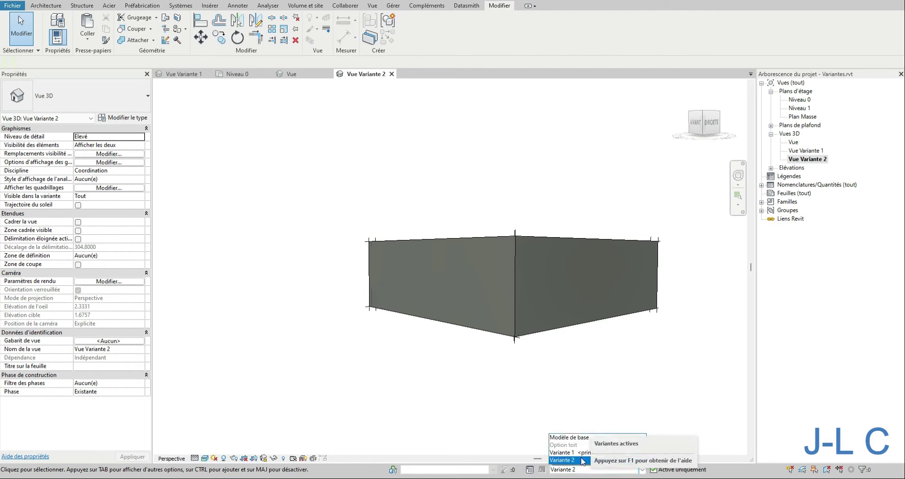
click(566, 437)
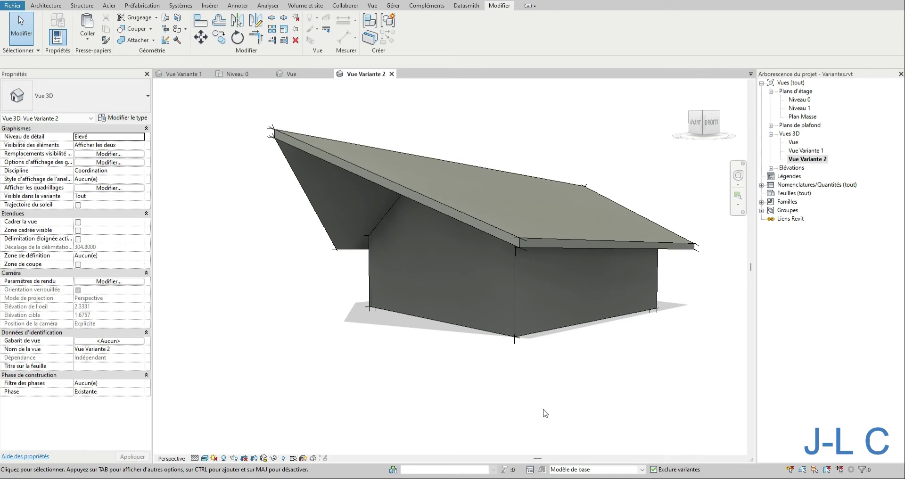
click(531, 469)
drag(395, 133, 299, 125)
double_click(795, 142)
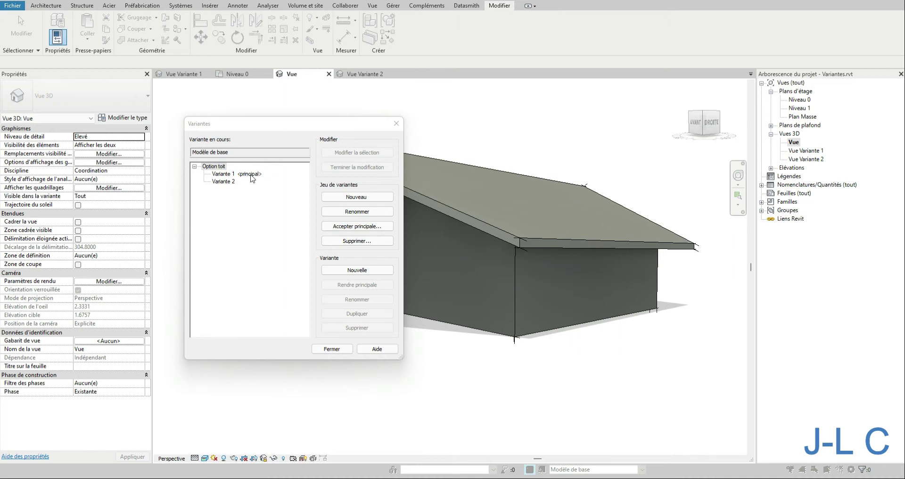
click(333, 349)
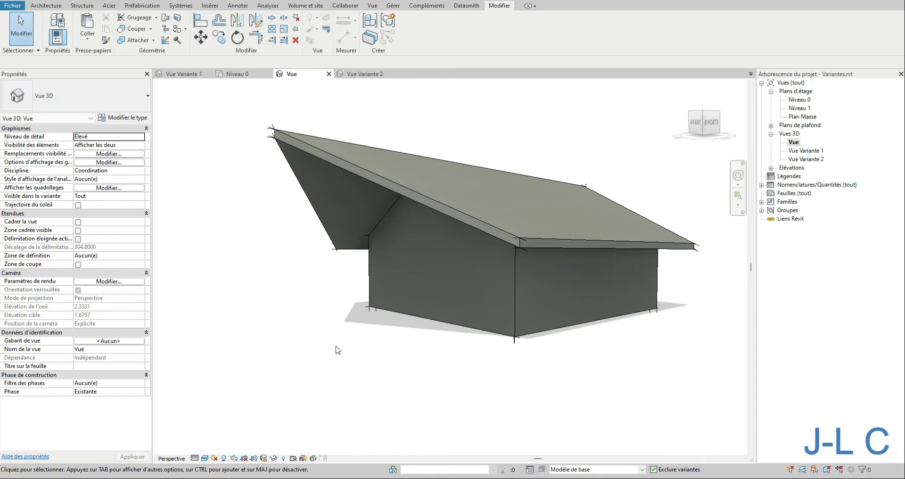
In the visibility overrides of Vue Variante 1, set the Option toit design option to Variante 1
double_click(803, 151)
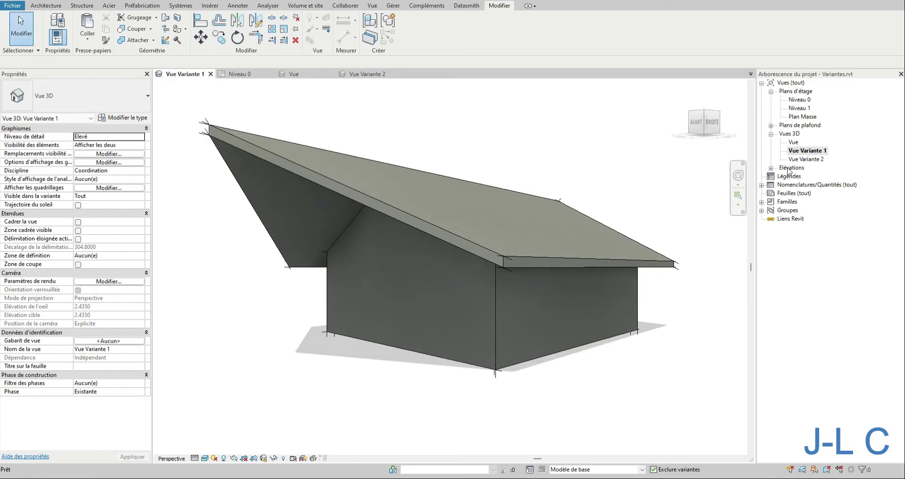
key(v)
key(v)
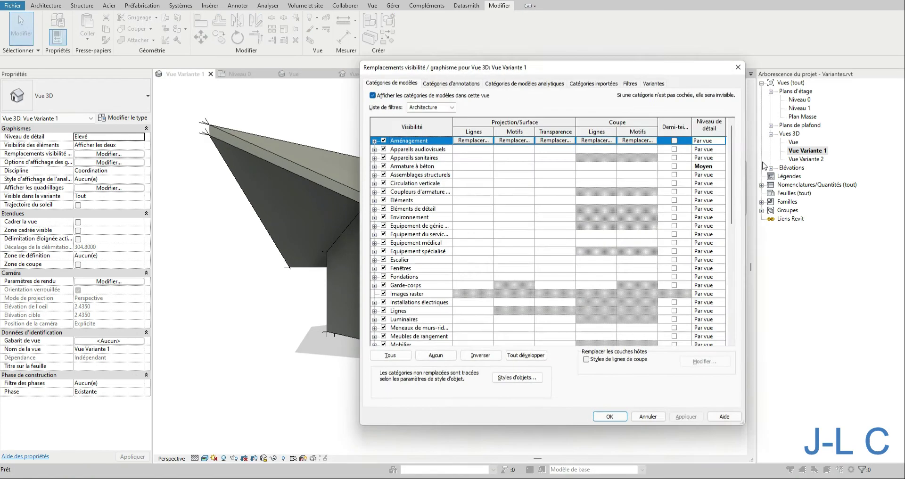
drag(584, 68, 445, 40)
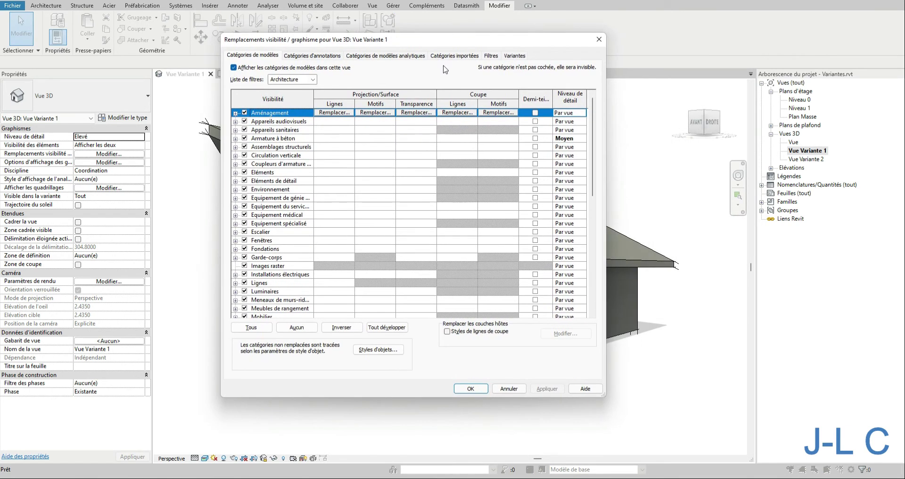
click(514, 55)
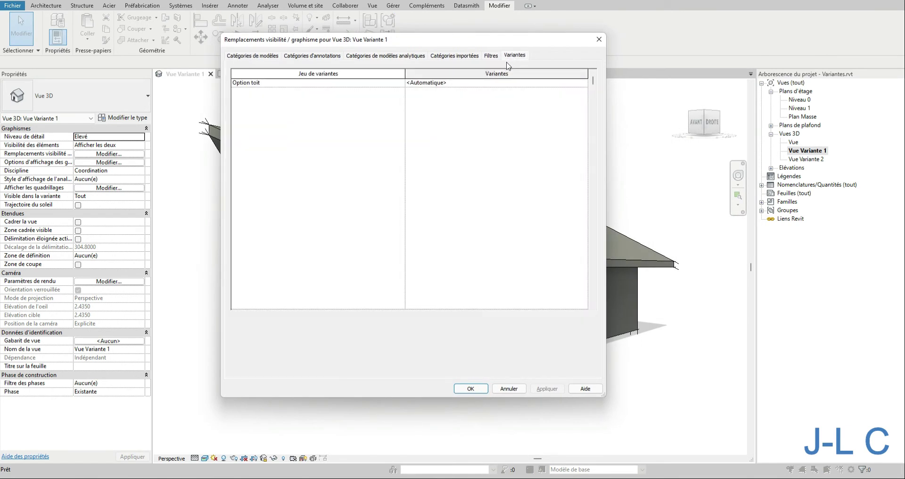
click(584, 84)
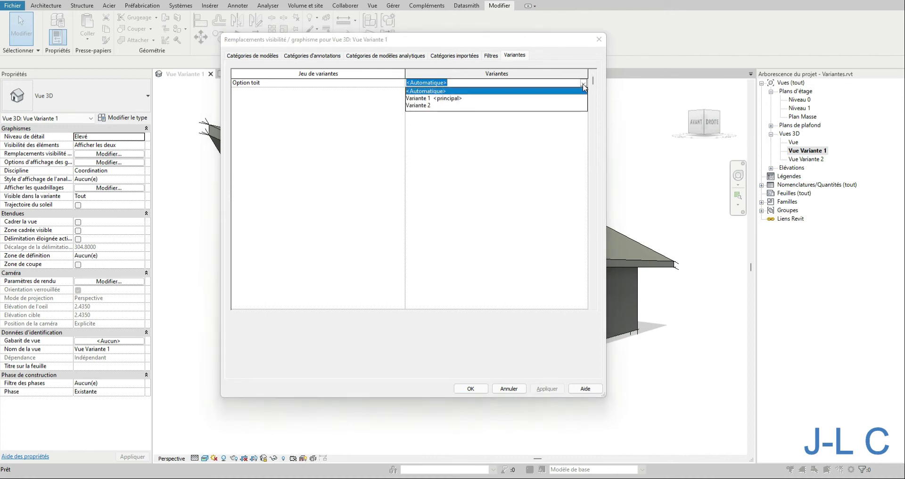
click(426, 99)
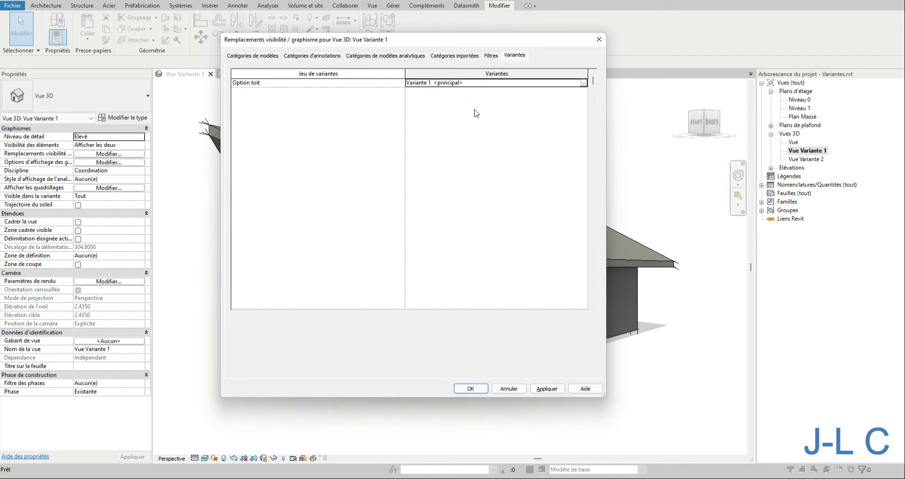
click(471, 389)
In the visibility overrides of Vue Variante 2, set the Option toit design option to Variante 2
double_click(801, 160)
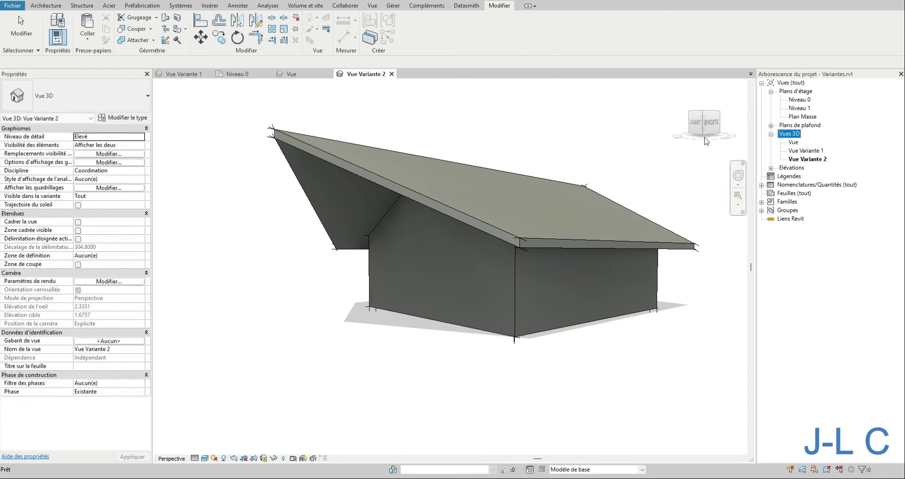
click(526, 153)
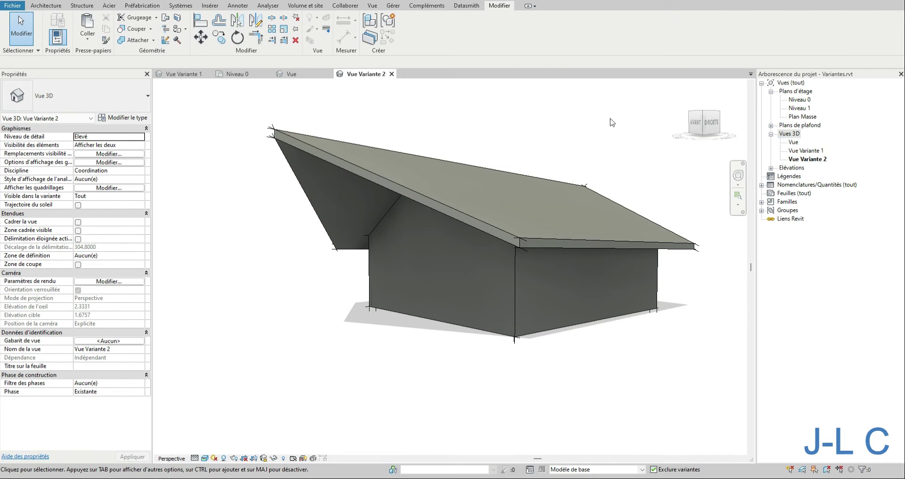
key(g)
click(510, 56)
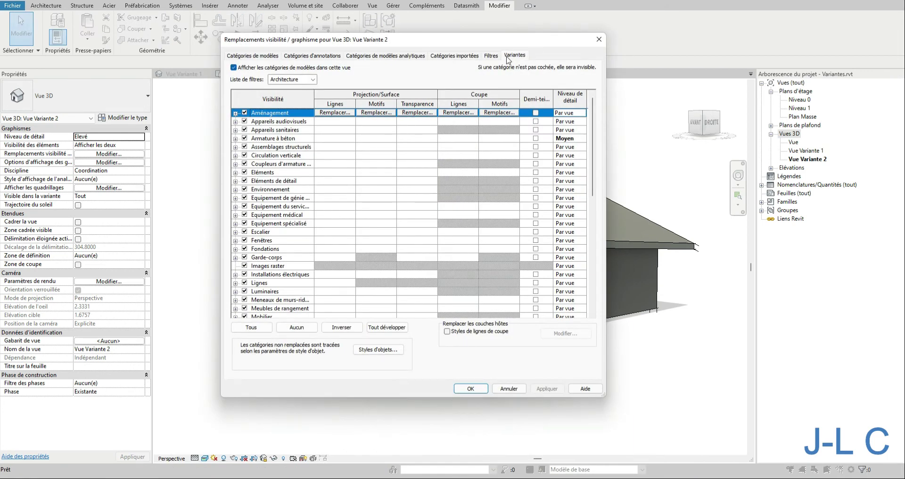
click(487, 85)
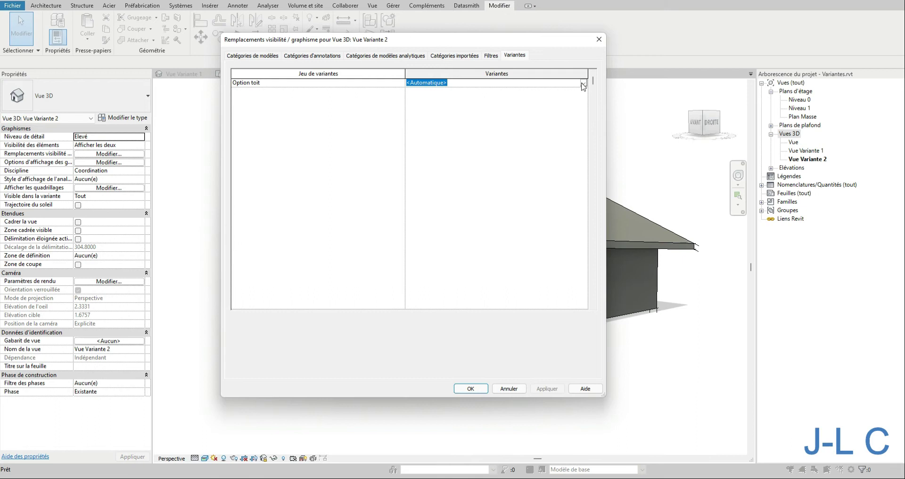
click(584, 83)
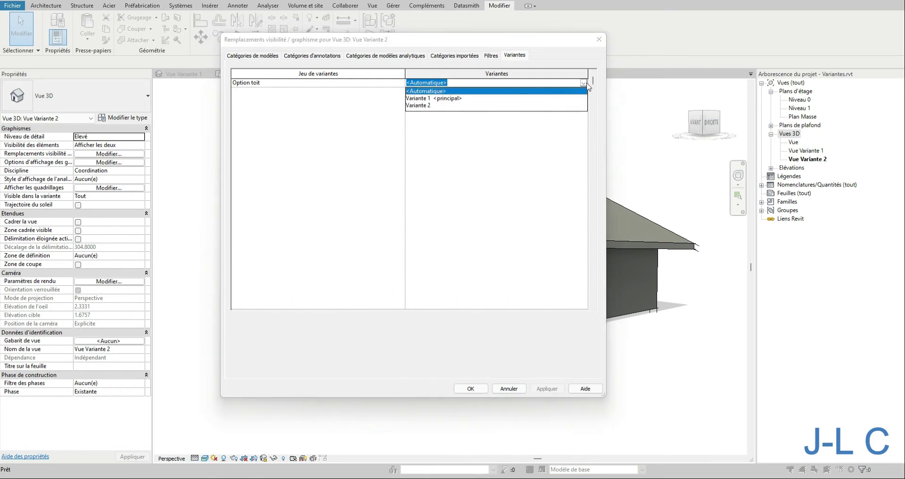
click(435, 105)
click(546, 389)
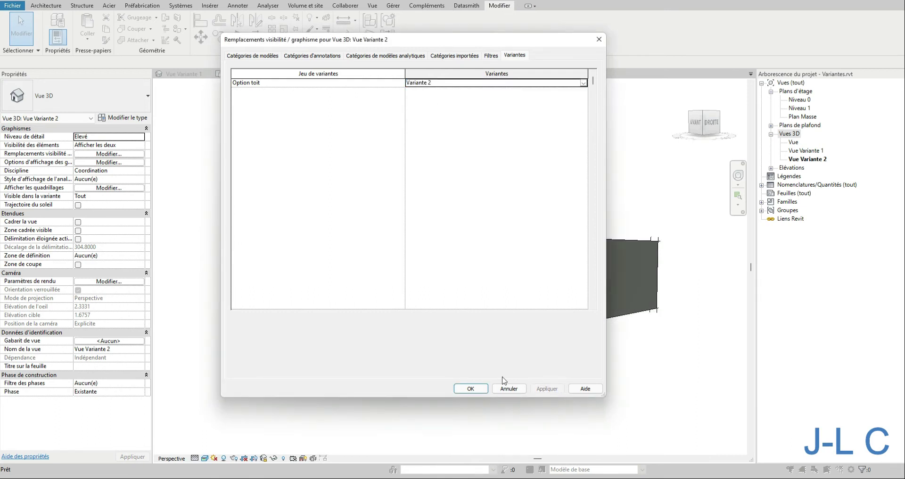
click(470, 388)
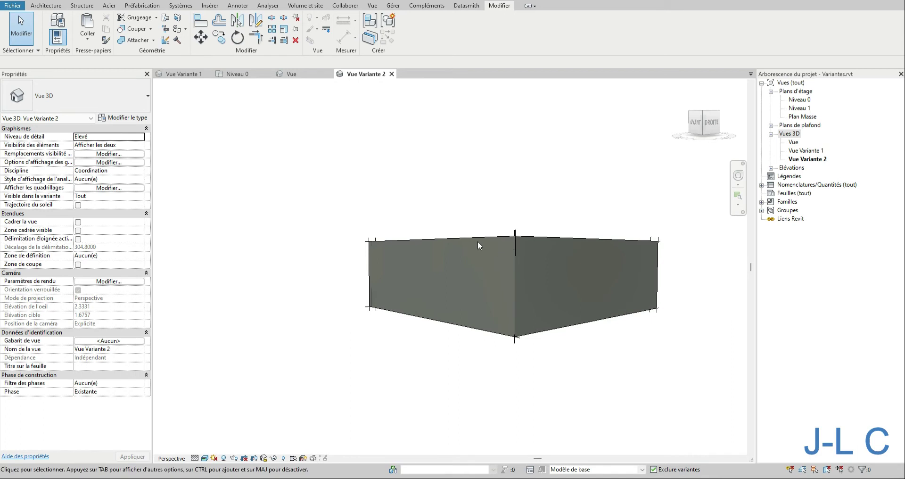
Open the 3D view Vue and check its Option toit choices in the visibility overrides
click(792, 143)
click(790, 143)
click(814, 141)
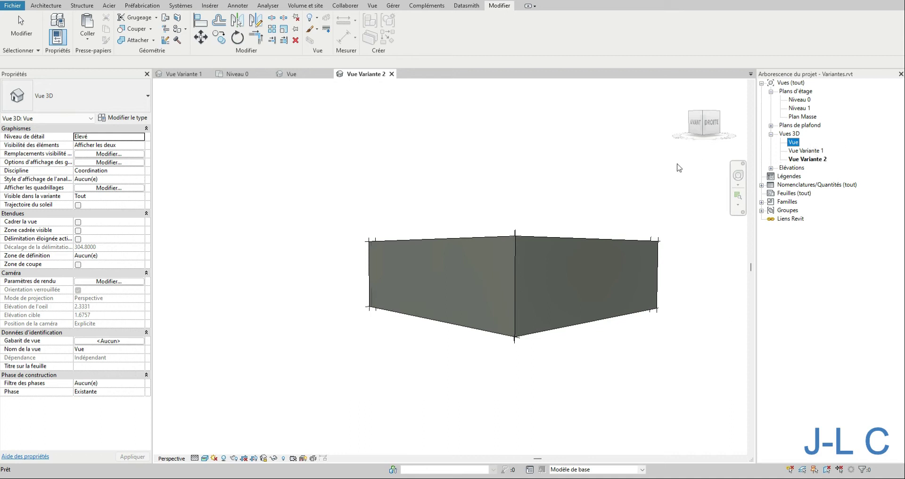
click(483, 132)
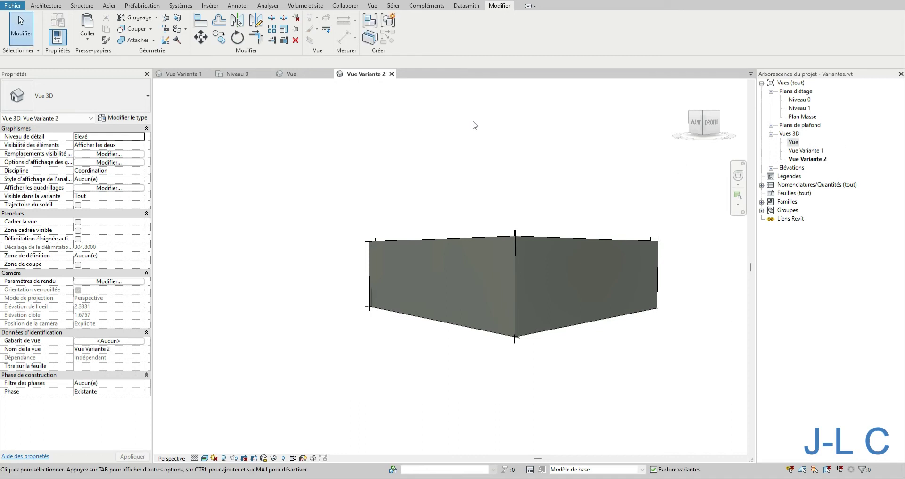
double_click(794, 143)
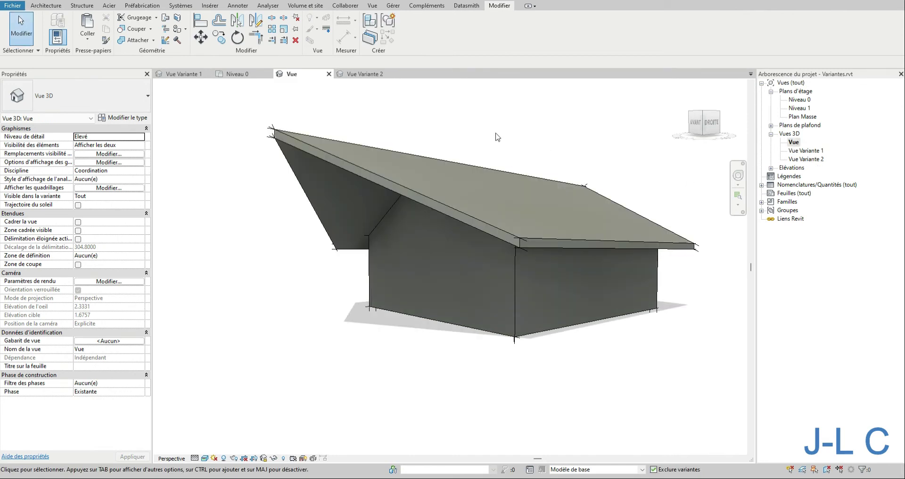
key(v)
key(g)
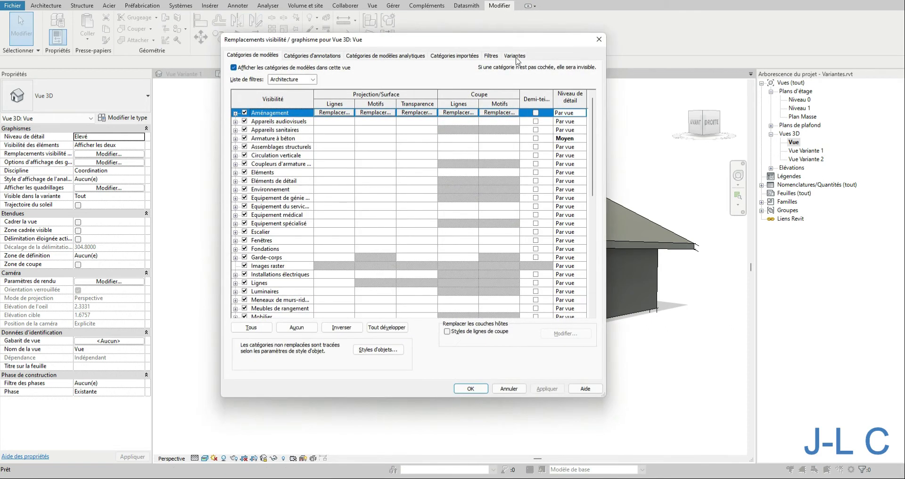
click(514, 56)
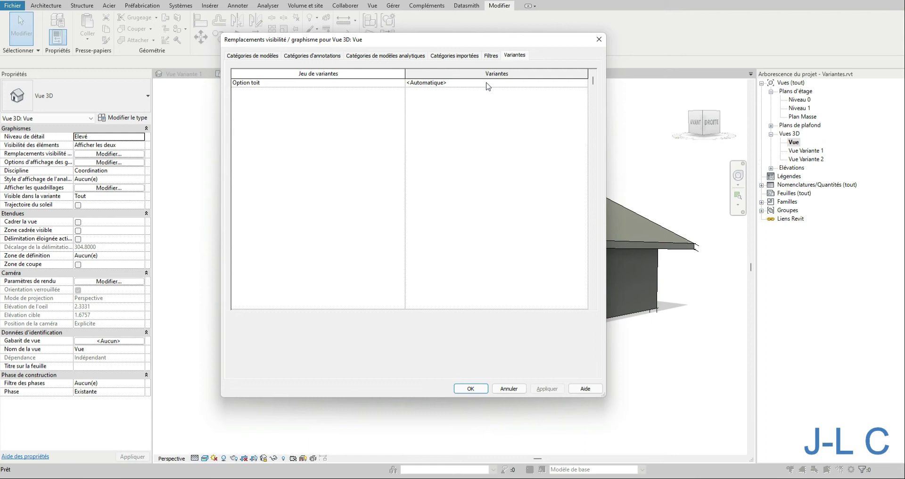
click(584, 85)
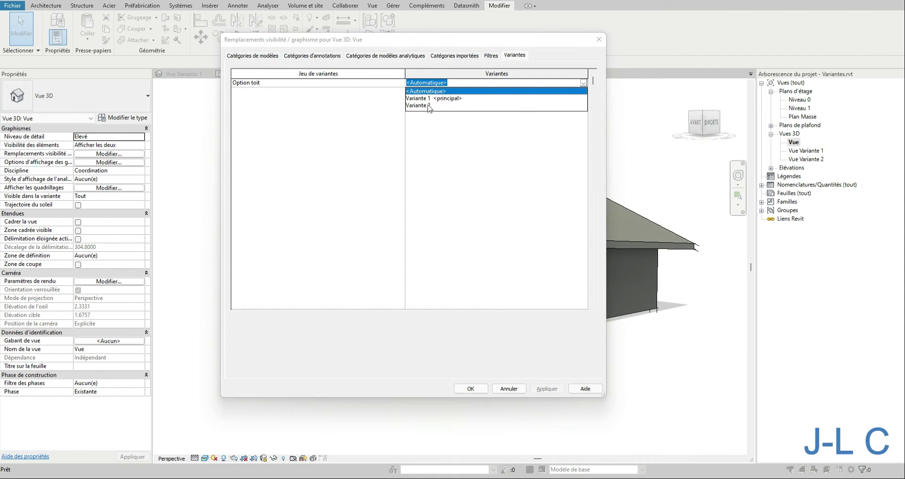
click(599, 39)
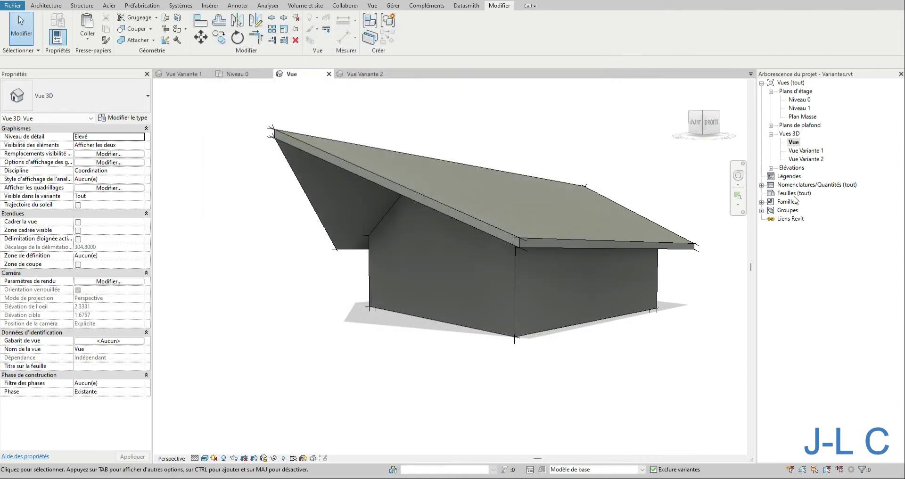
Make Variante 2 the primary option of the Option toit set
click(528, 470)
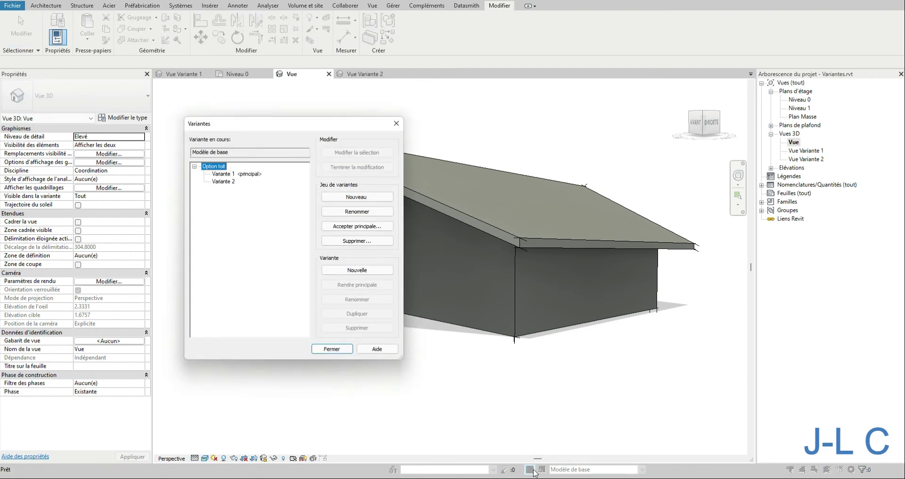
click(221, 182)
click(357, 286)
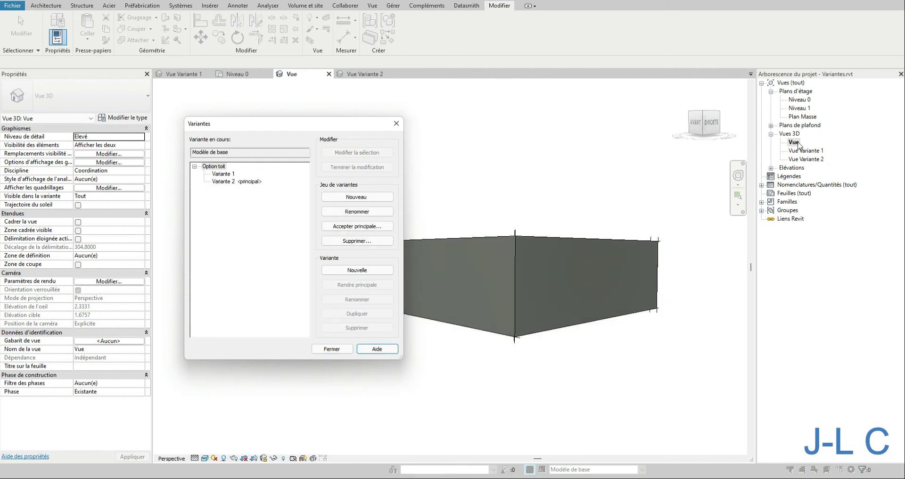
click(348, 349)
Rename the 3D view Vue as Vue generale
right_click(793, 143)
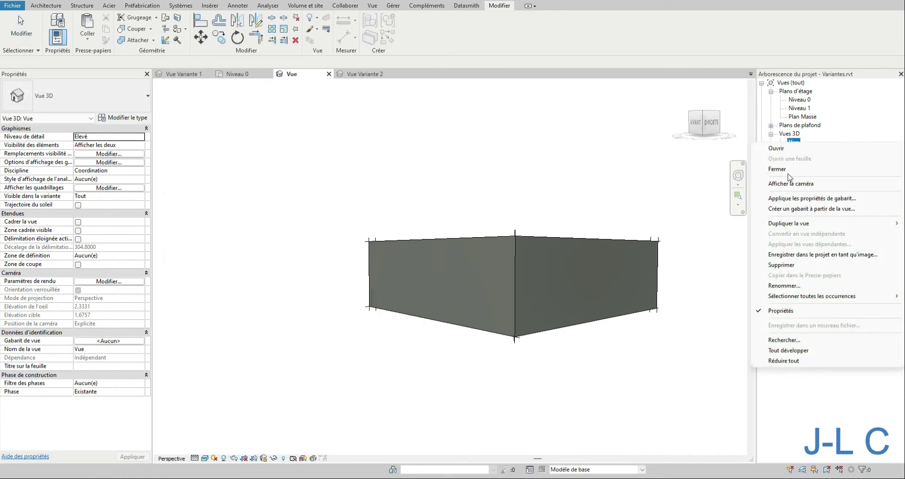
click(777, 286)
click(803, 140)
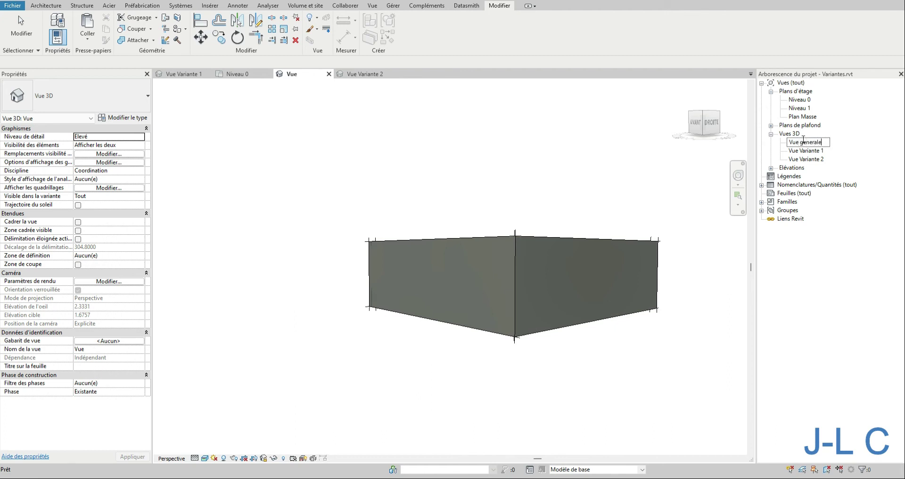
text(generale)
key(Return)
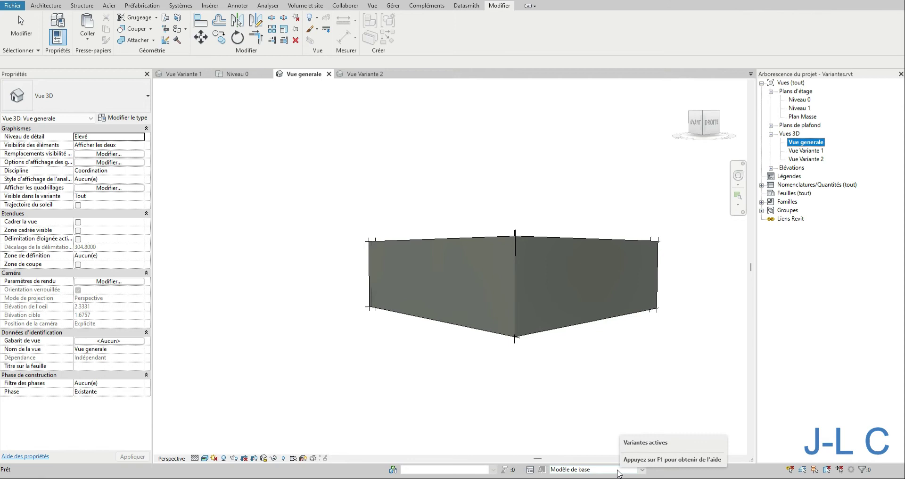
Open Vue Variante 1 and make Variante 1 the active design option
double_click(805, 151)
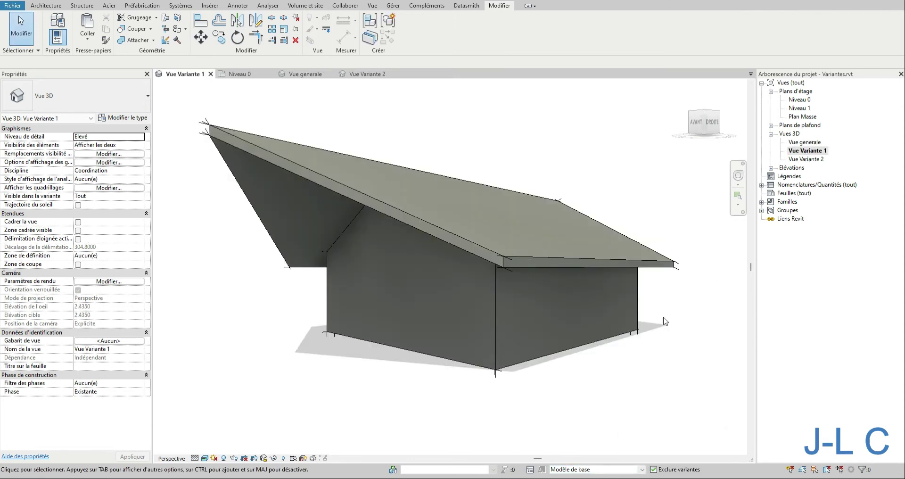
drag(419, 193, 246, 317)
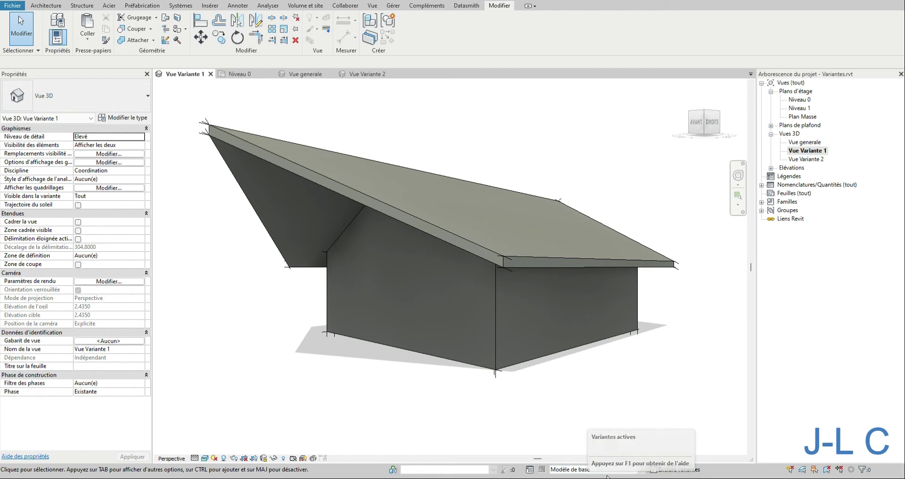
click(642, 469)
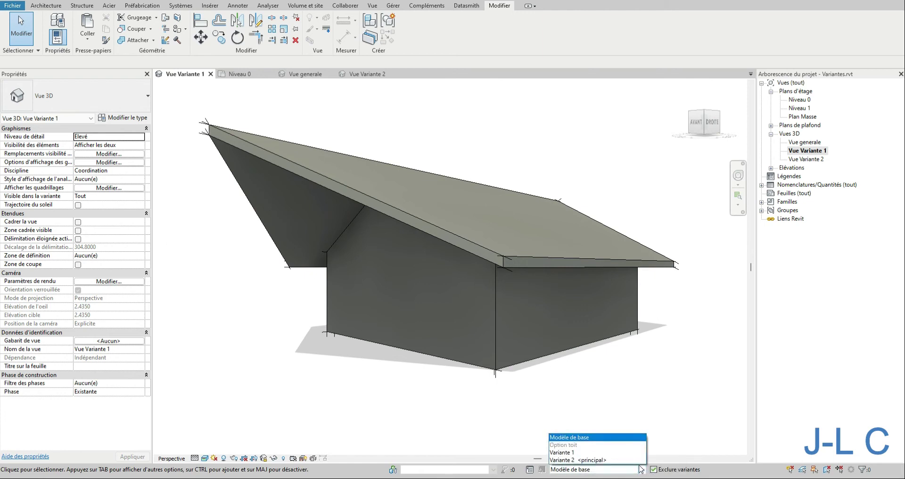
click(592, 452)
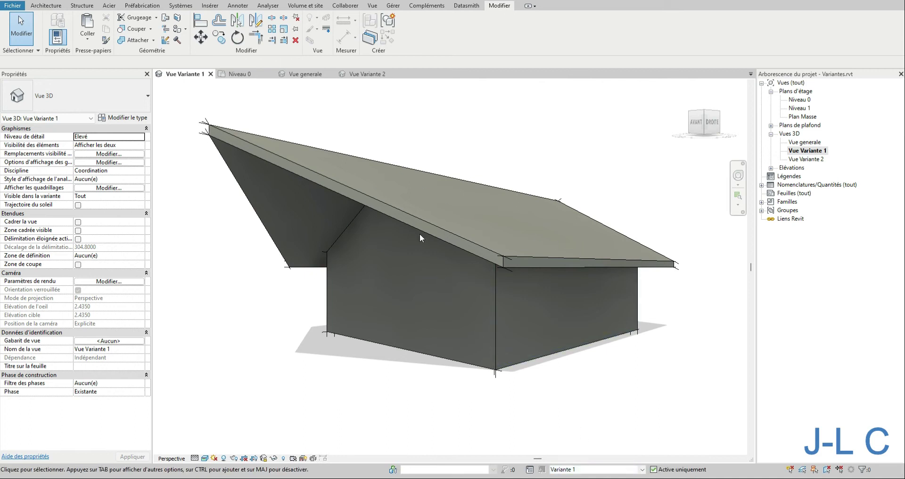
double_click(387, 204)
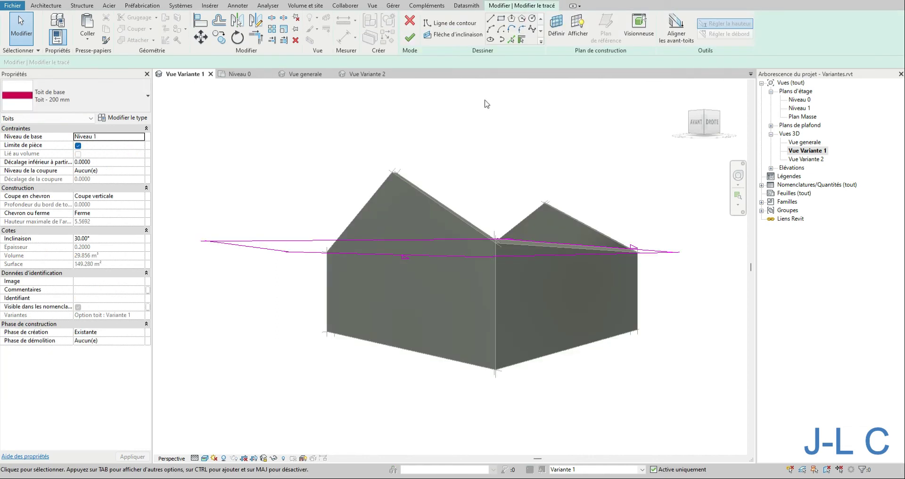
double_click(796, 100)
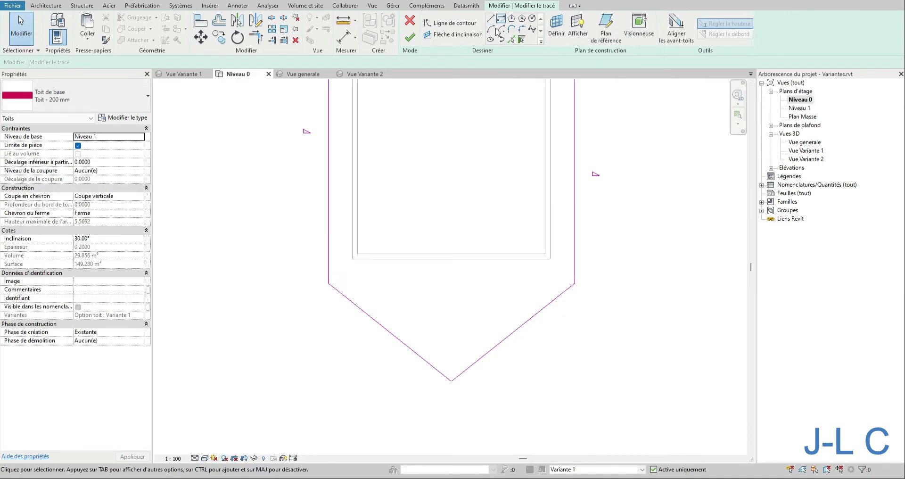
click(409, 37)
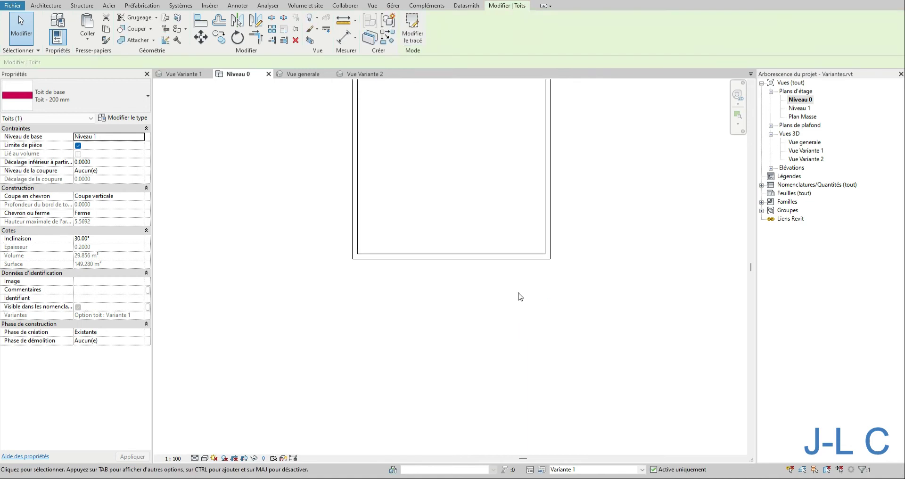
double_click(801, 151)
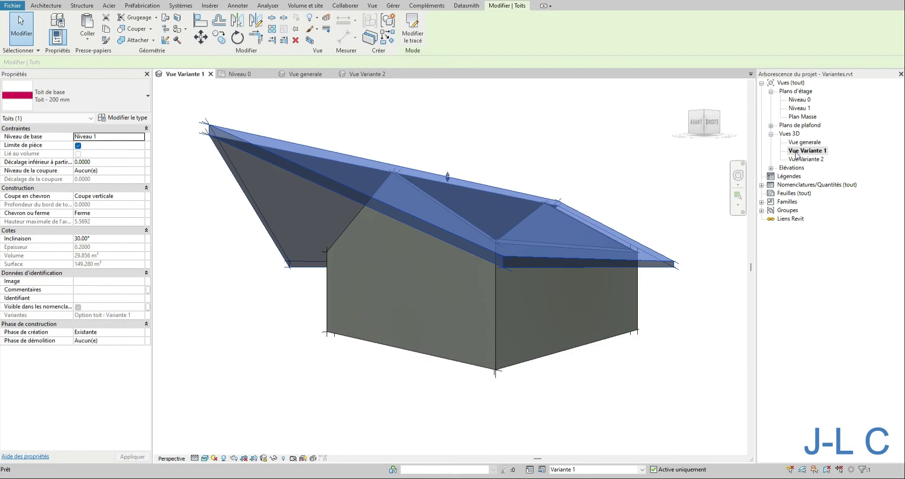
Start a by-face opening on the Variante 1 roof slope and sketch two small separate rectangles on that face
click(46, 5)
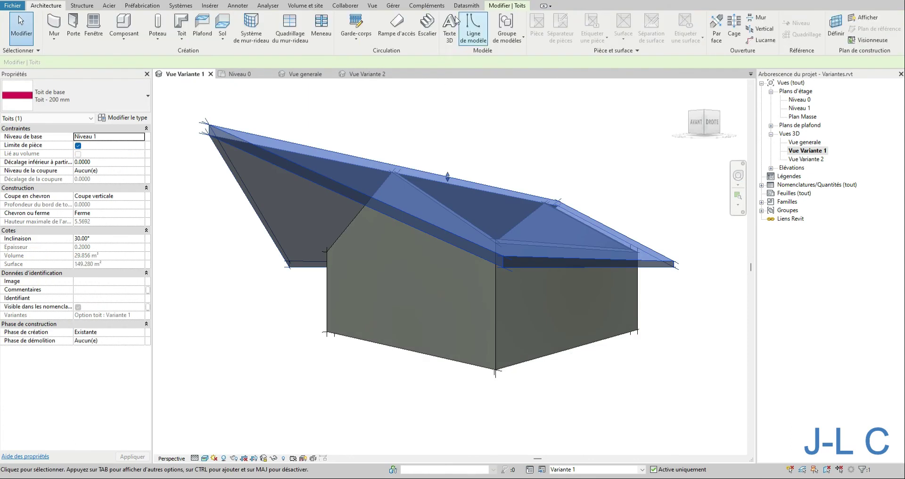
click(723, 22)
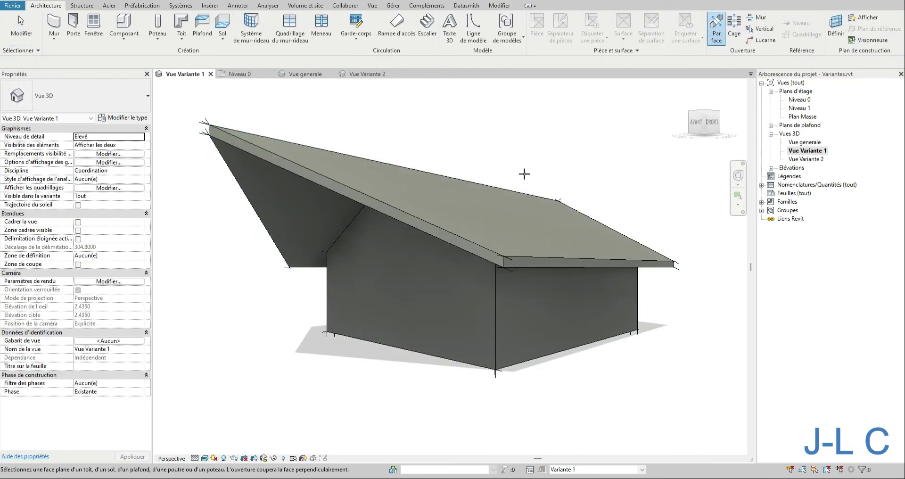
click(384, 189)
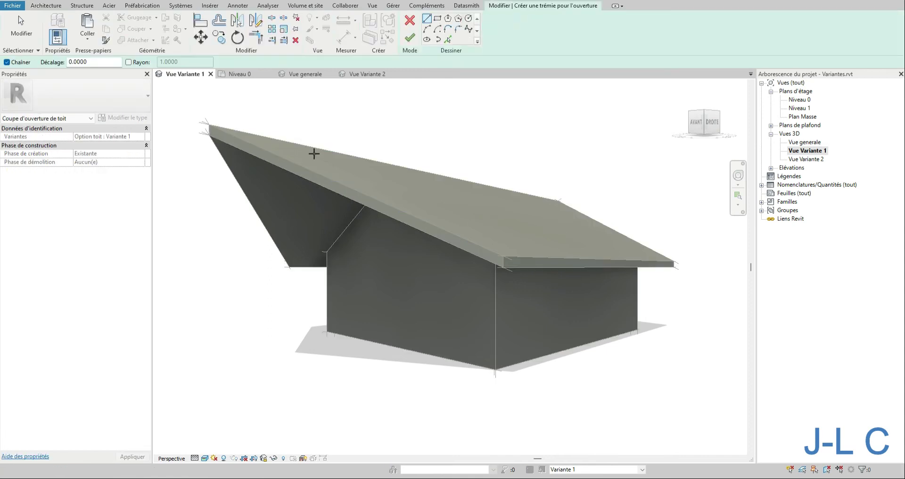
click(329, 161)
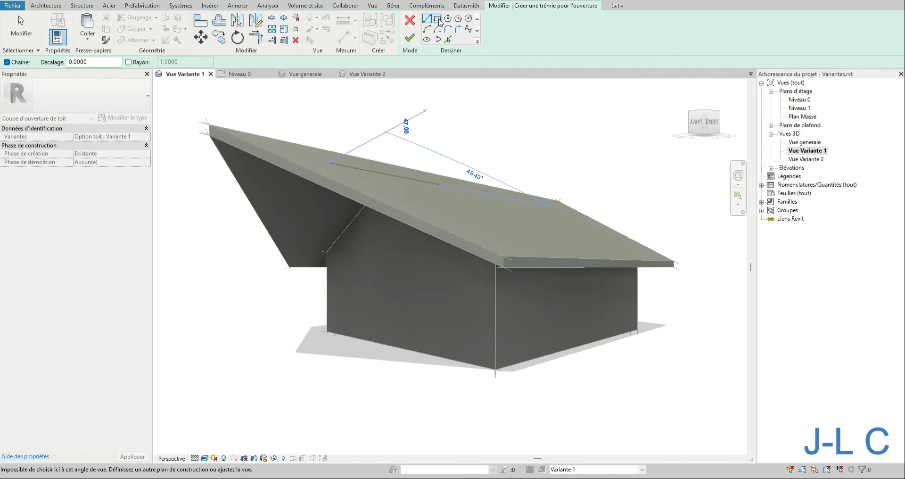
click(437, 19)
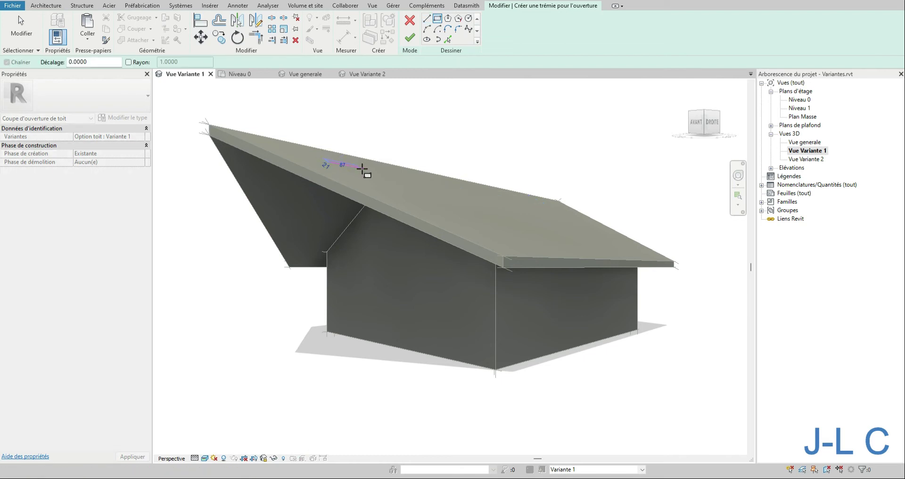
click(391, 181)
click(396, 183)
click(366, 177)
click(397, 184)
click(368, 185)
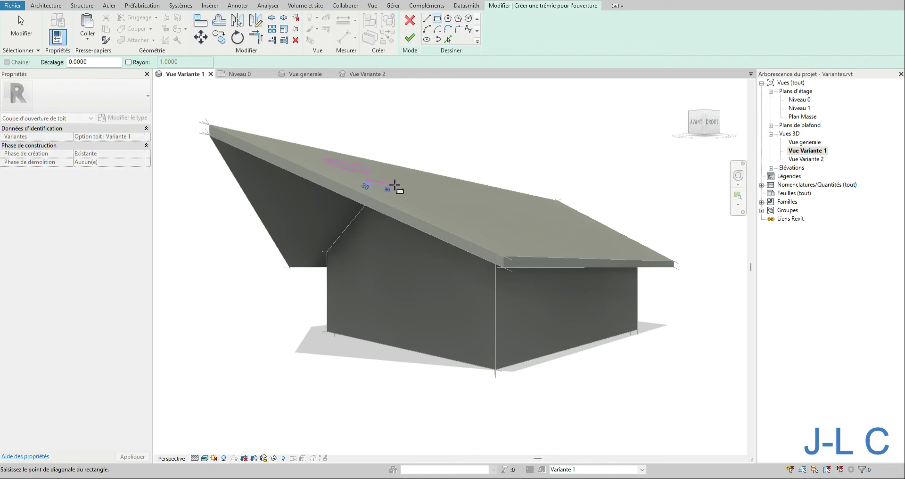
click(410, 199)
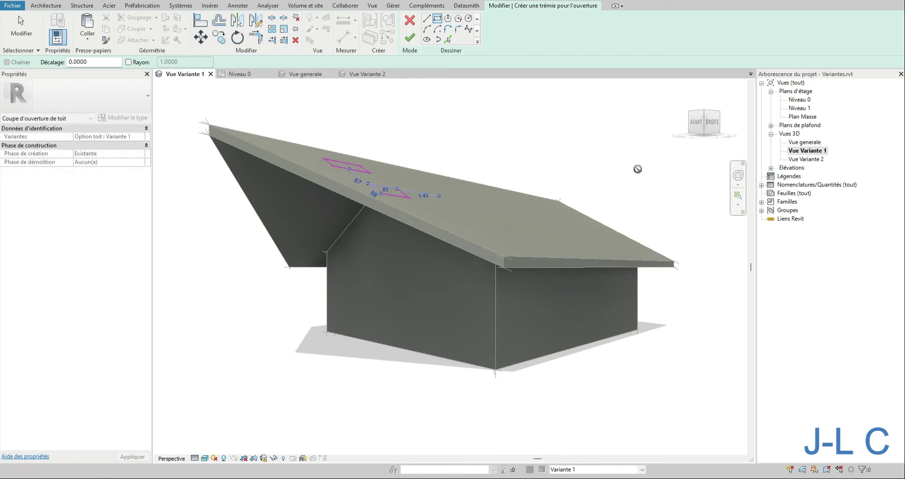
In the Niveau 0 plan, align the upper edges of both opening rectangles with the outer face of the house's lower wall
click(800, 101)
double_click(799, 100)
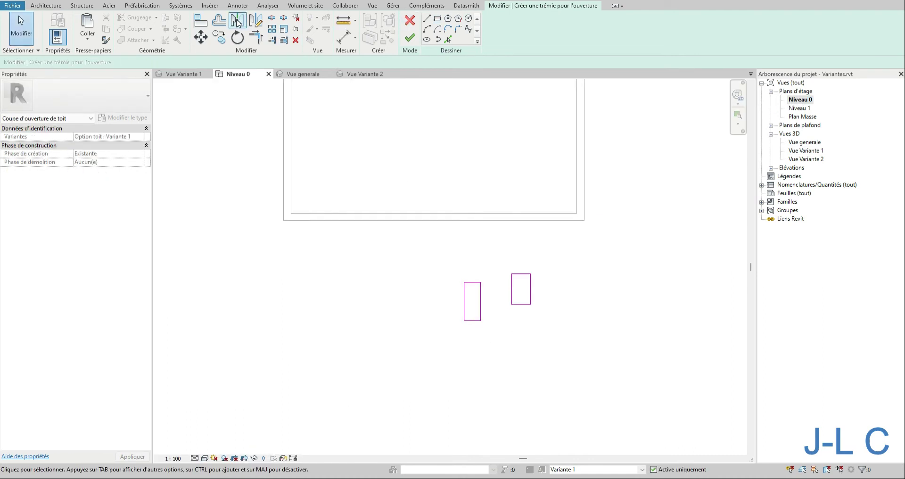
key(a)
key(l)
click(461, 220)
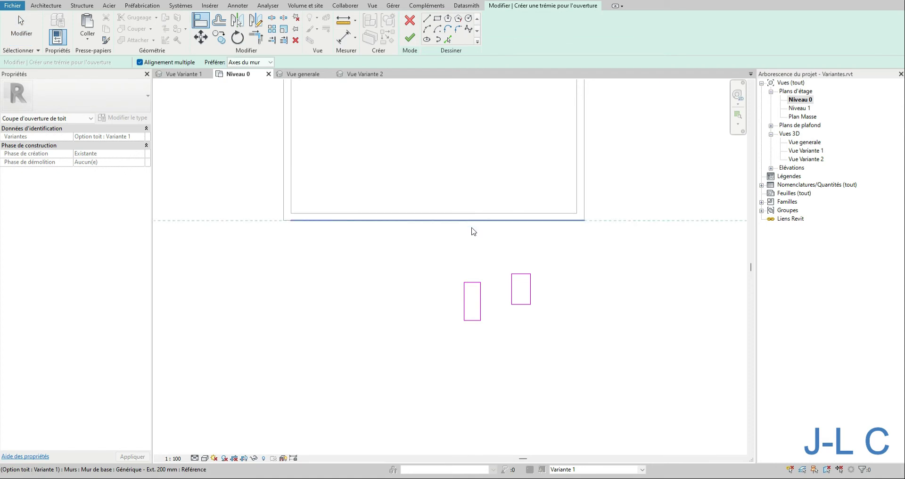
click(477, 282)
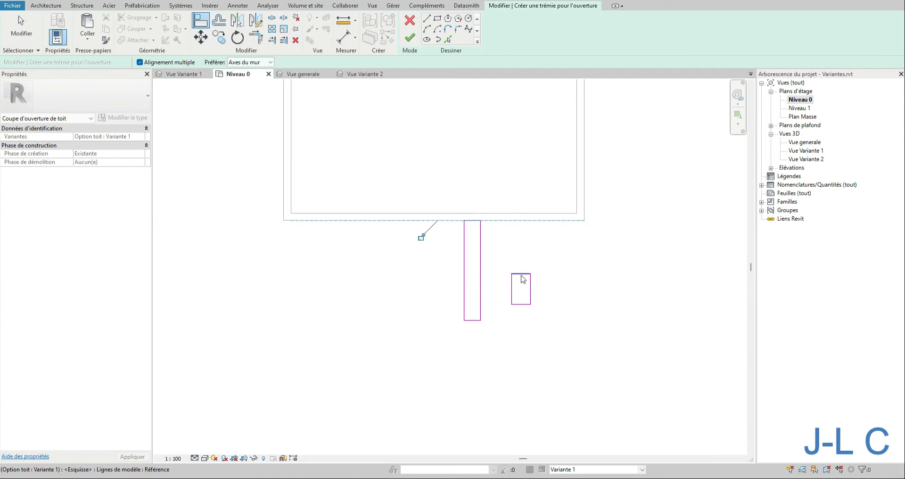
click(524, 275)
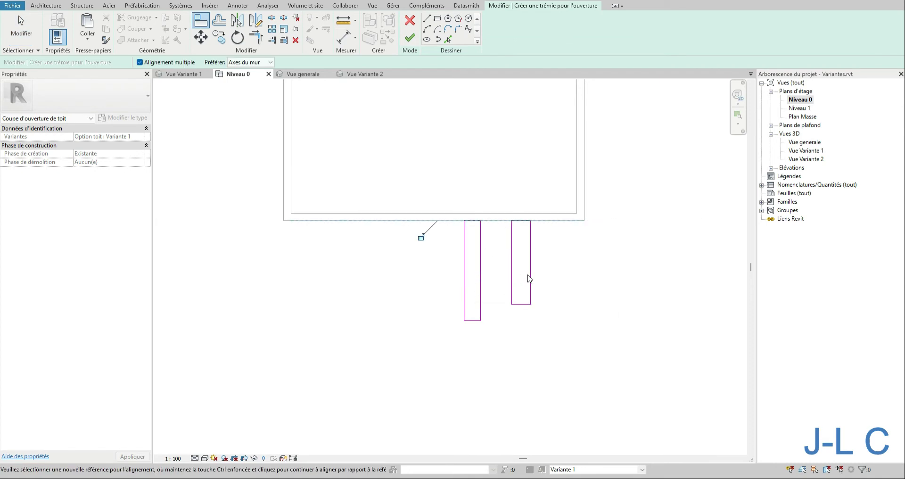
key(Escape)
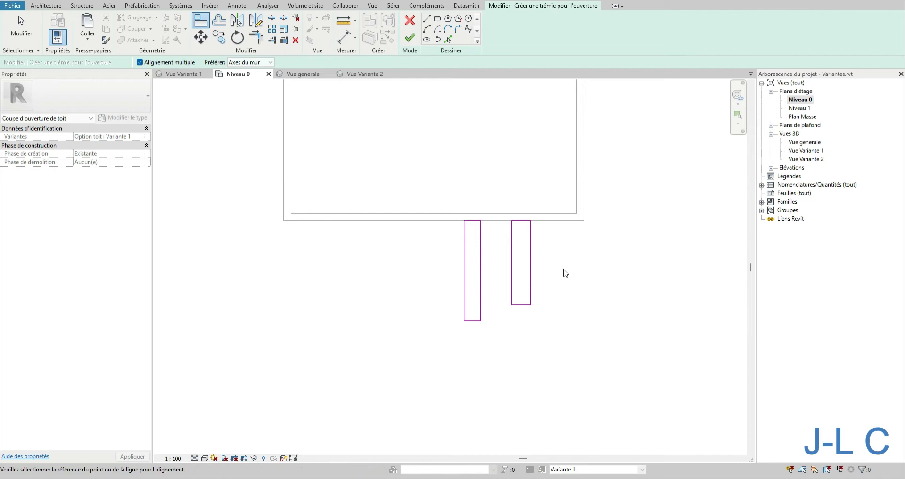
key(Escape)
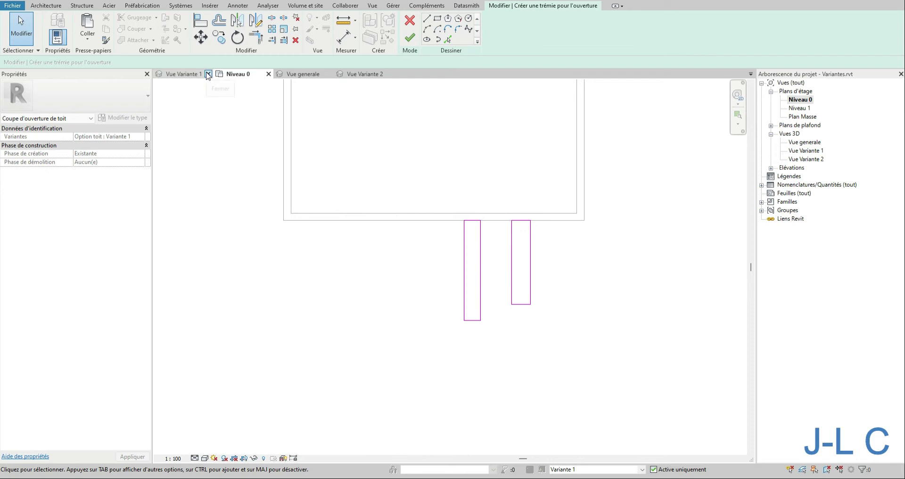
Set the underlay base level of the Niveau 0 plan to Niveau 0 and apply it
click(66, 119)
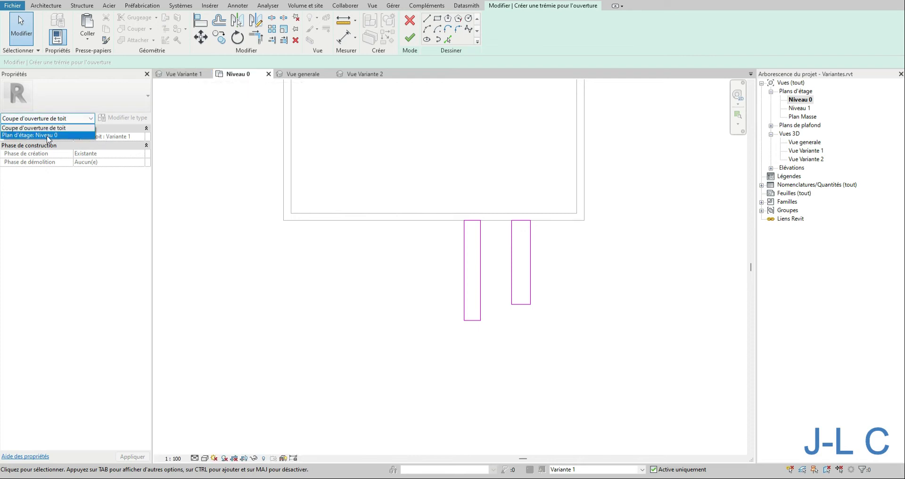
click(43, 134)
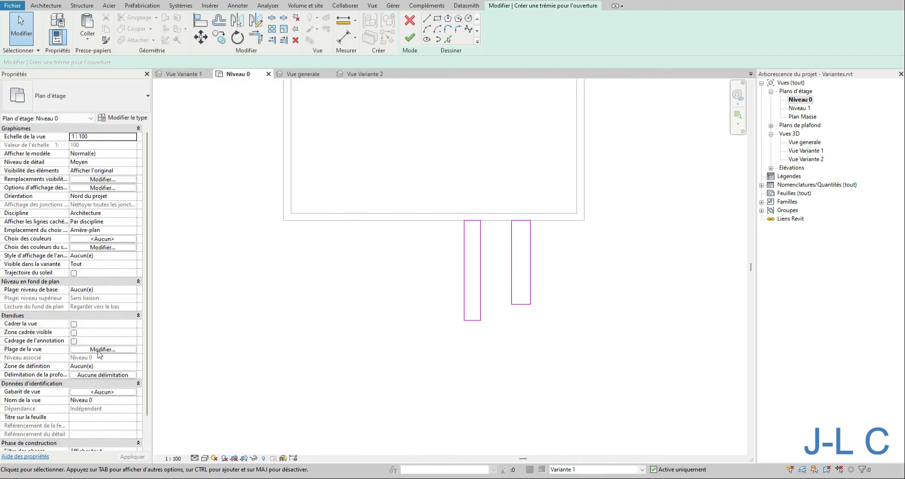
click(132, 289)
click(133, 289)
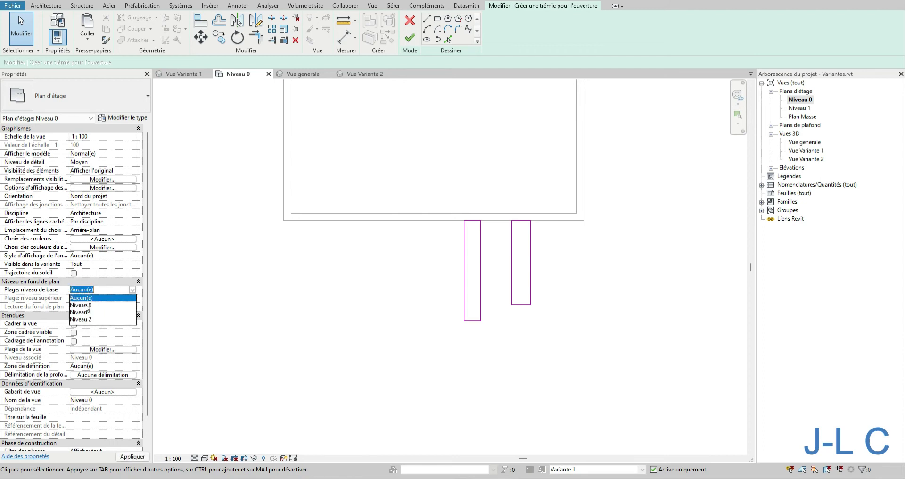
click(86, 305)
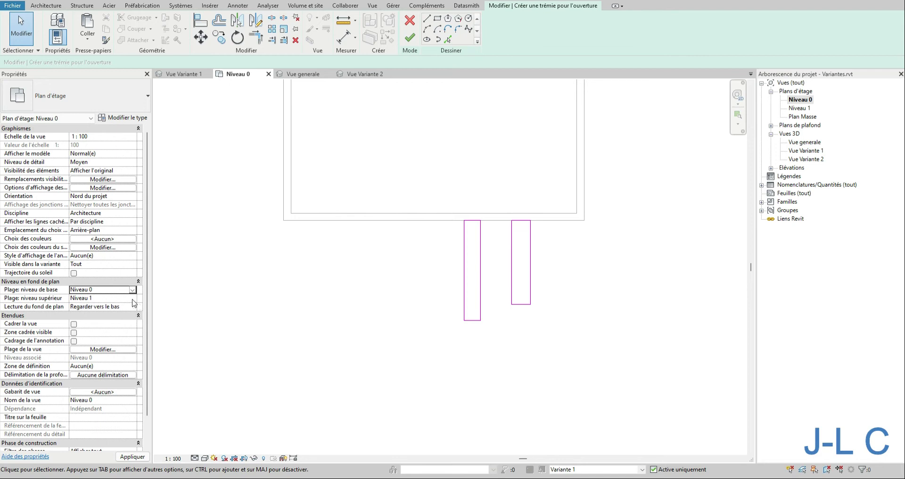
click(132, 456)
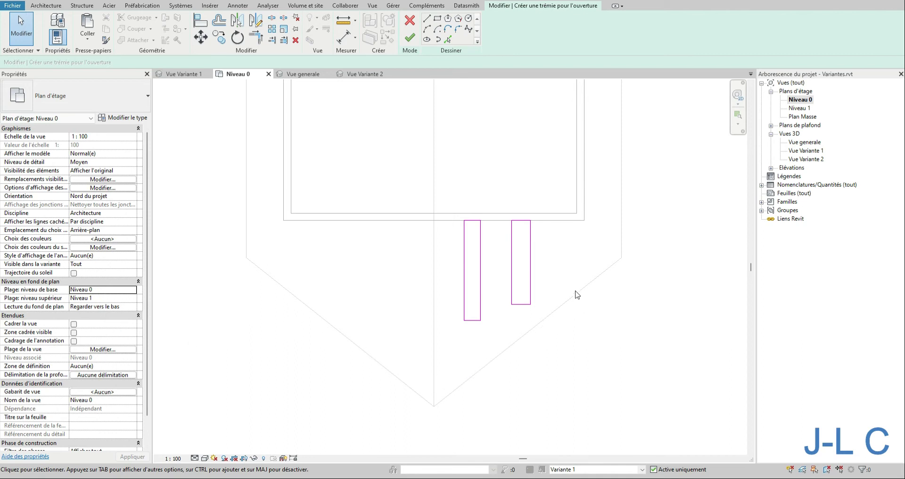
Stretch both rectangles toward the sloped roof edge, making the right one about 2.76 m long and the left one about 1.10 m longer
scroll(288, 339, down, 3)
scroll(655, 436, down, 3)
scroll(500, 379, up, 2)
scroll(515, 364, up, 3)
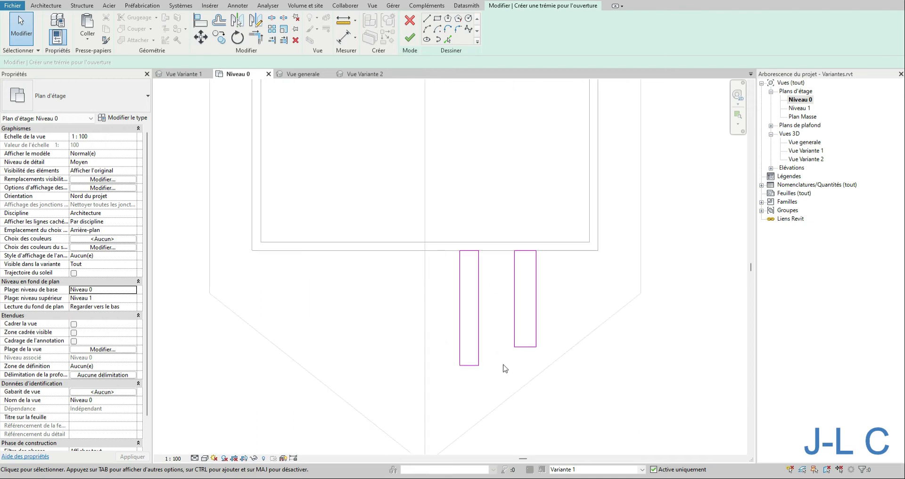
click(469, 365)
drag(467, 376, 467, 426)
click(528, 347)
drag(527, 347, 527, 370)
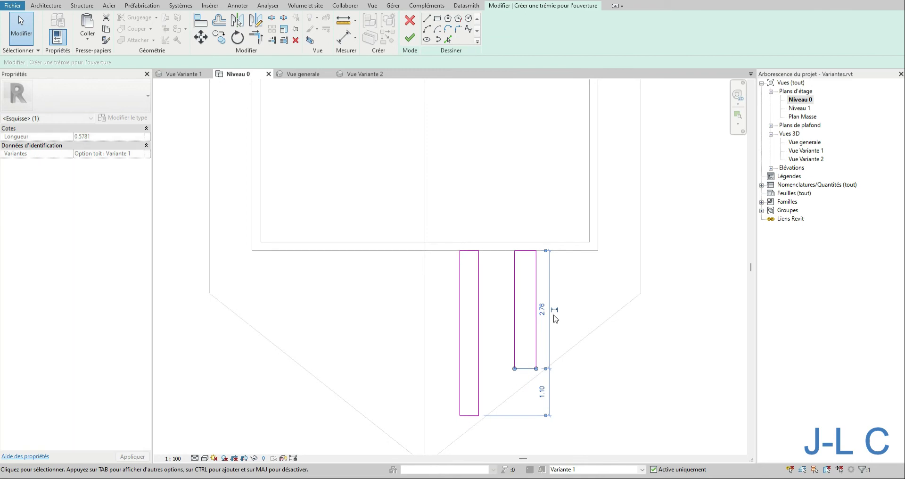
scroll(489, 216, down, 2)
click(588, 359)
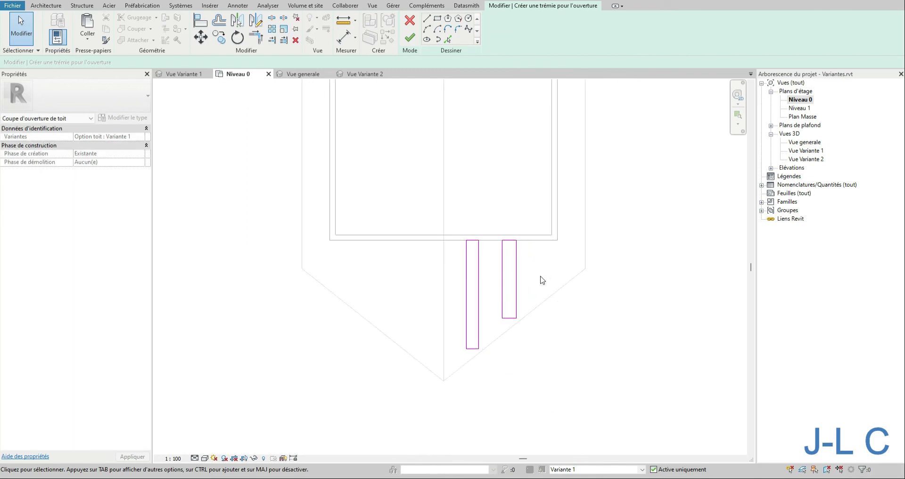
Copy the shorter rectangle to its right, using the distance between the upper right corners of the two existing rectangles
drag(491, 225, 556, 354)
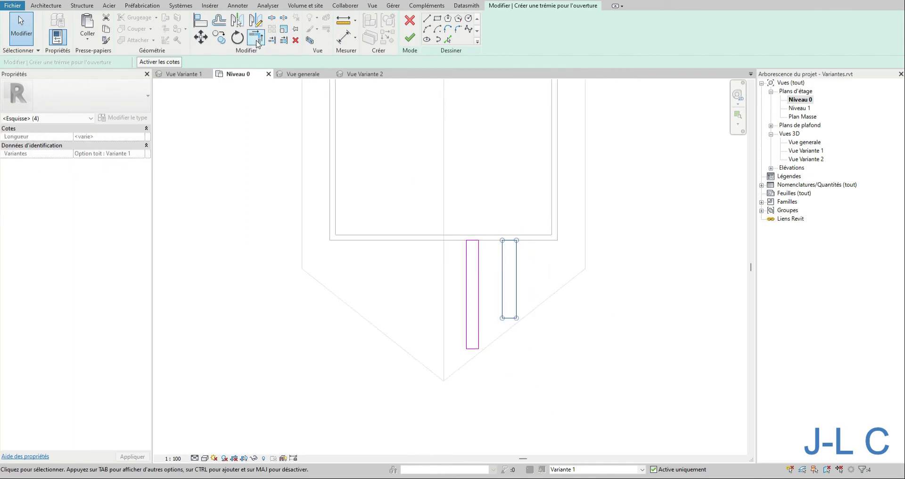
click(200, 36)
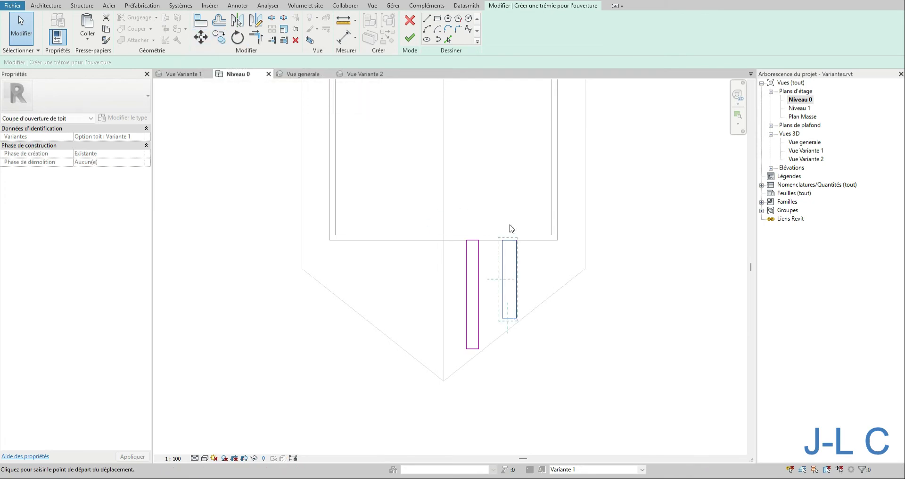
key(c)
key(o)
click(479, 240)
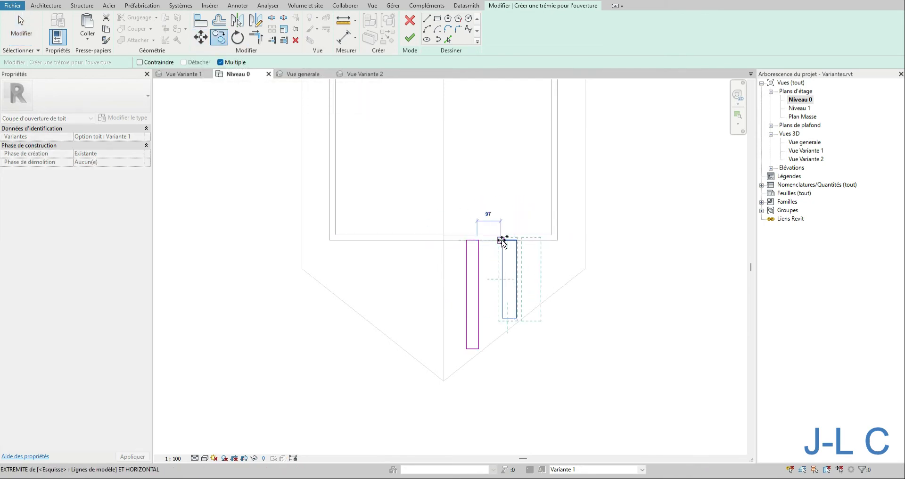
click(516, 240)
scroll(525, 313, up, 2)
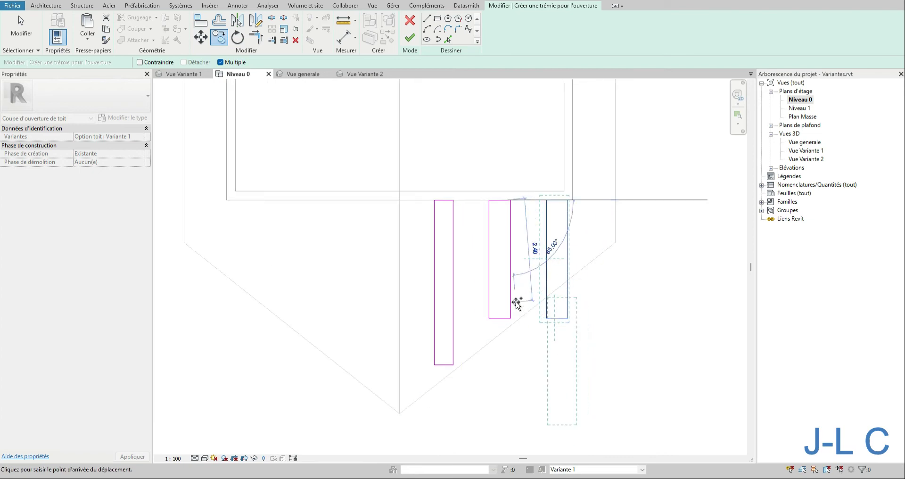
click(22, 28)
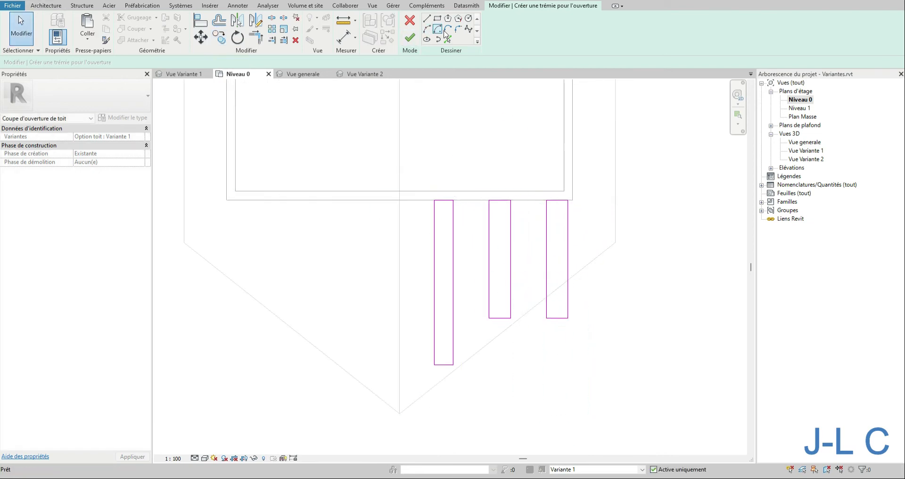
Add a sketch line offset 0.5 inward from the roof's lower right sloped edge by picking that edge
click(447, 39)
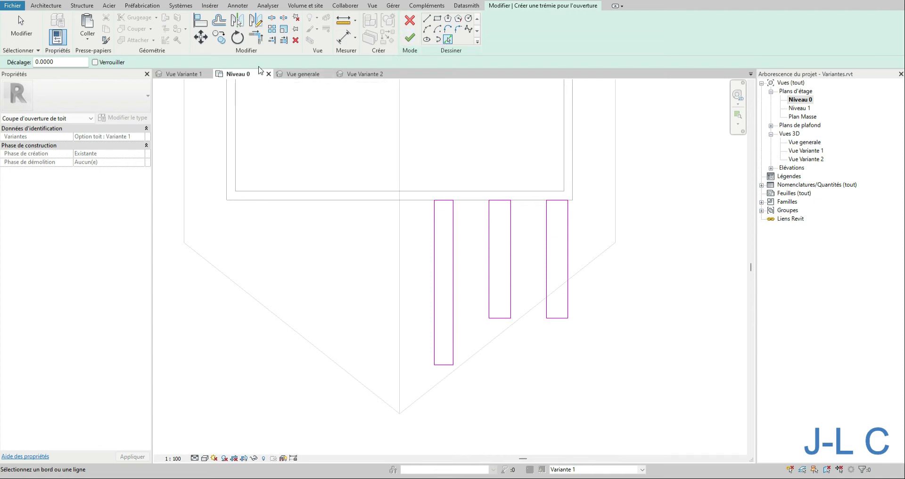
click(66, 61)
text(.5)
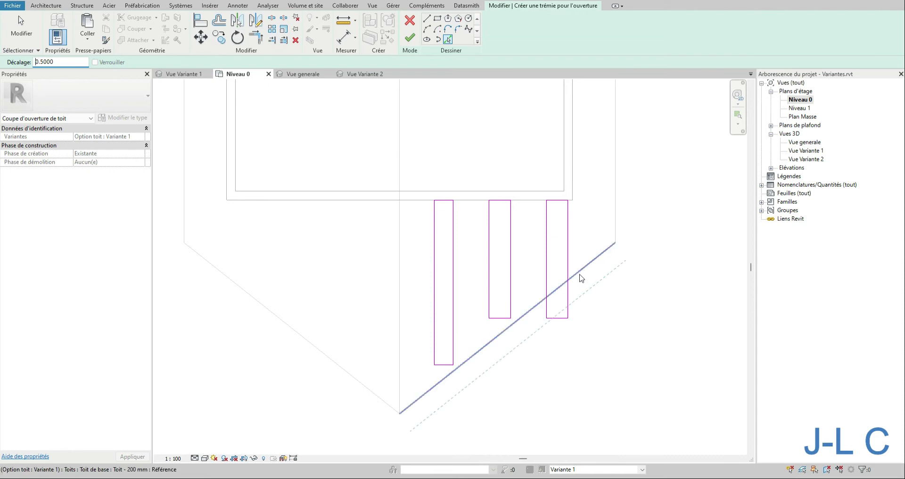
click(579, 273)
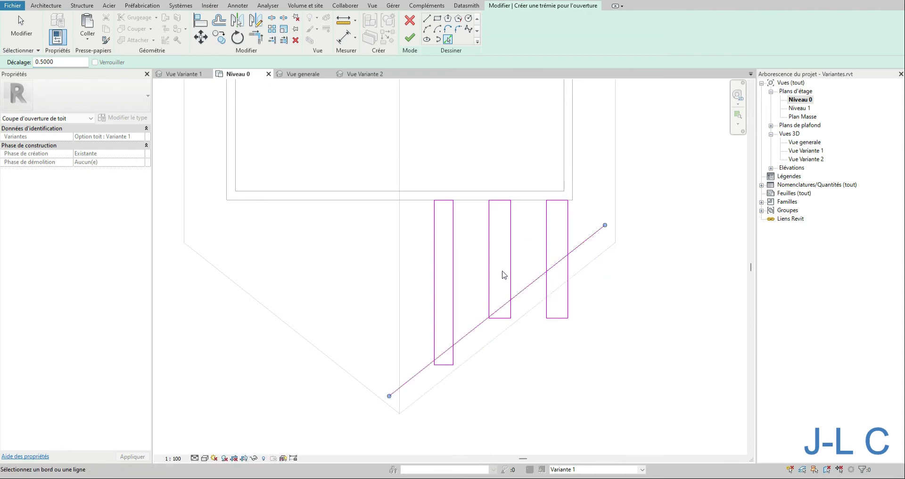
Trim both long sides of the leftmost opening rectangle to a corner with the offset diagonal line
click(256, 37)
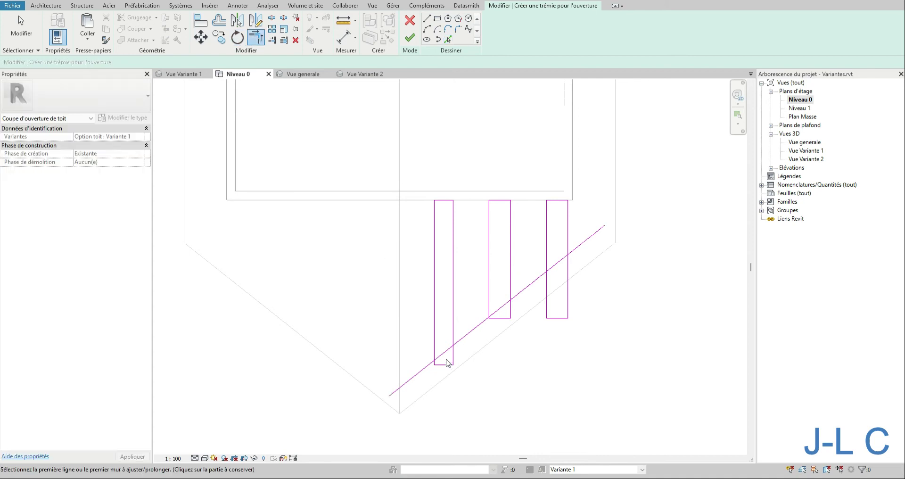
click(449, 354)
click(435, 351)
click(440, 353)
click(454, 333)
Trim the long sides of the middle and right opening rectangles to the offset diagonal line
click(443, 353)
click(488, 311)
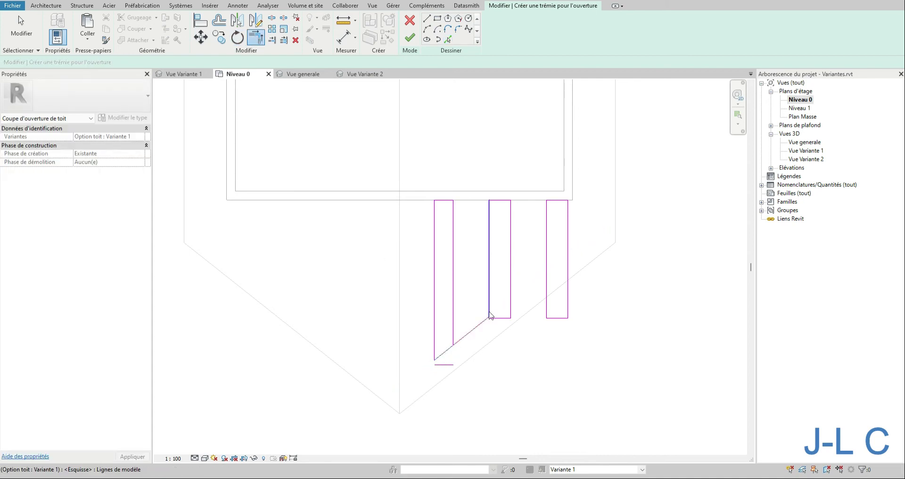
click(480, 323)
click(510, 289)
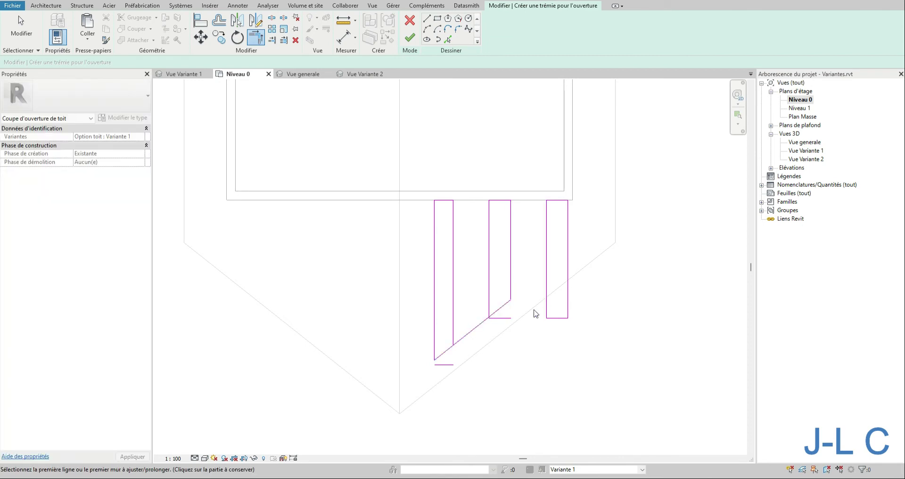
click(505, 306)
click(546, 278)
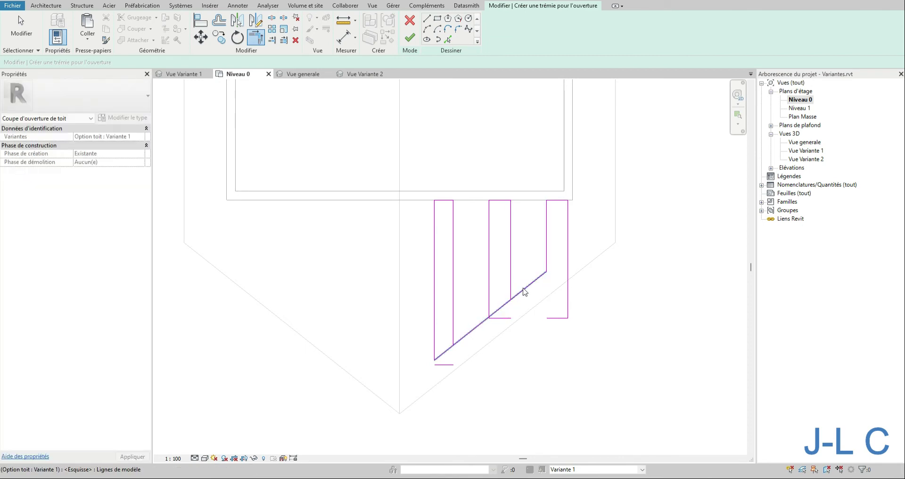
click(536, 281)
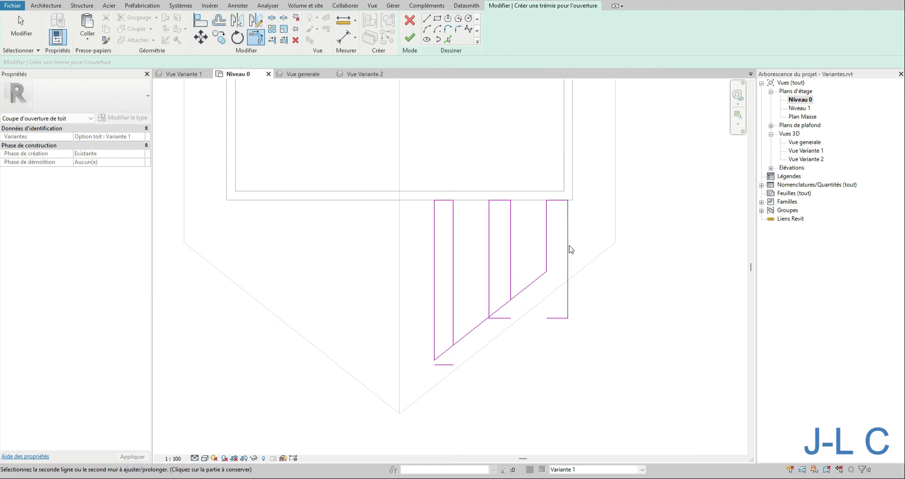
click(573, 248)
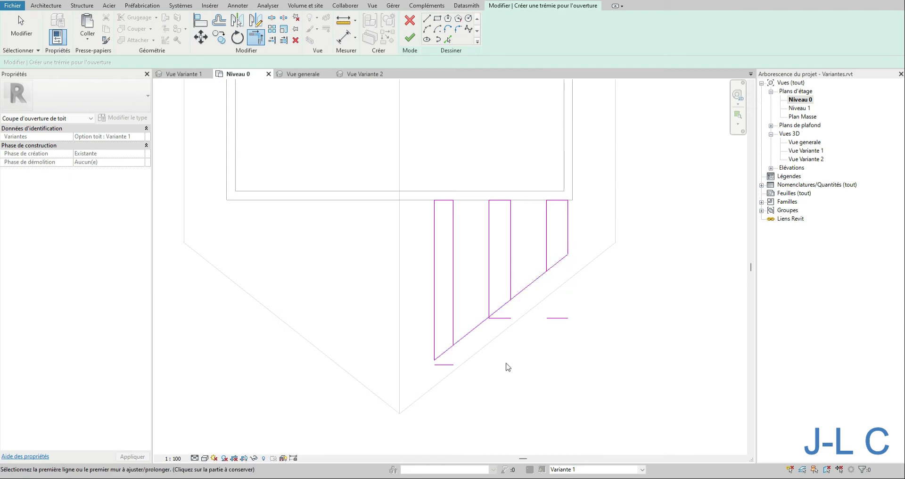
Delete the three leftover short horizontal sketch lines below the trimmed opening rectangles
click(22, 27)
drag(656, 364, 505, 316)
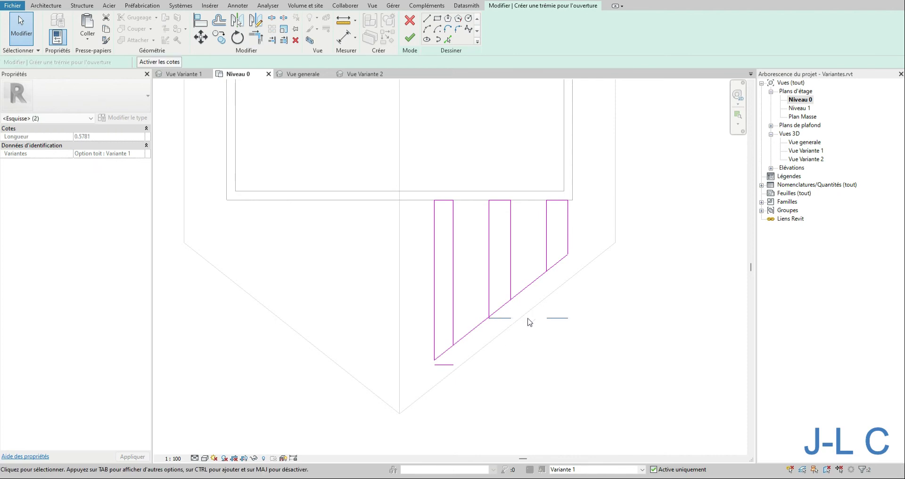
key(Delete)
drag(480, 377, 452, 365)
key(Delete)
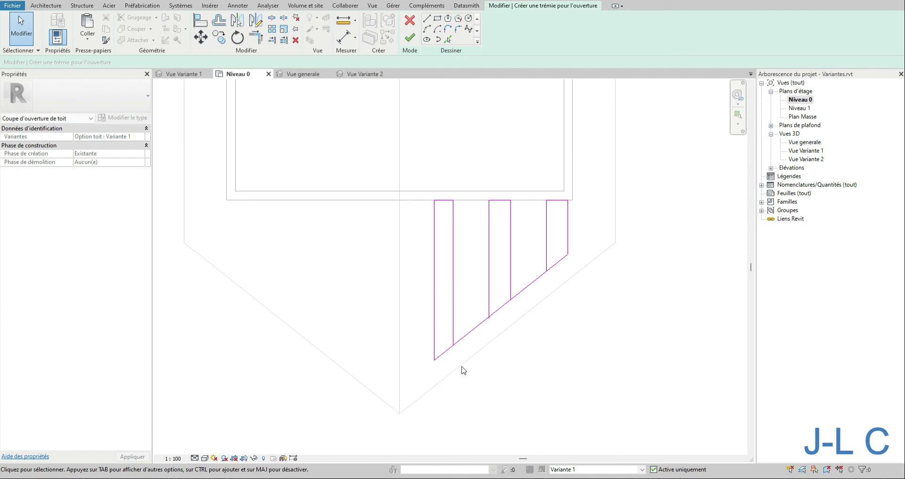
Split the diagonal line at the opening corners with inner segment removal, clearing the pieces between the three strips
click(272, 17)
click(141, 63)
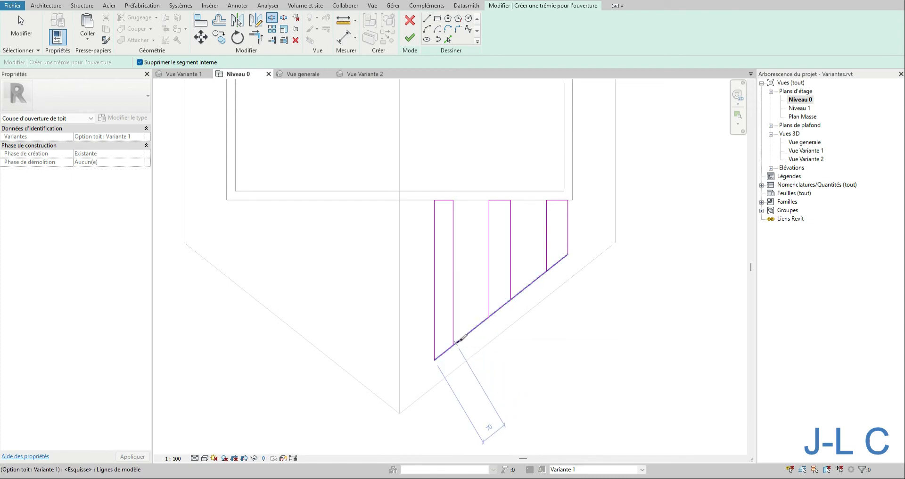
click(454, 344)
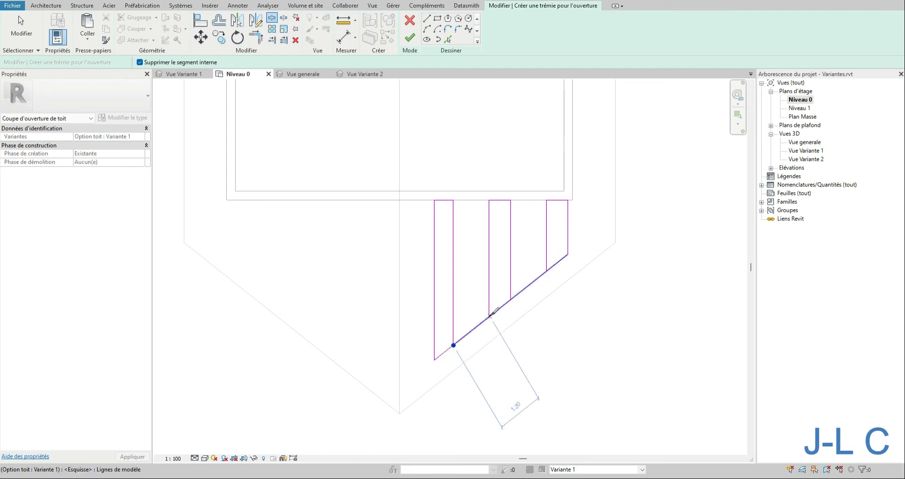
click(490, 316)
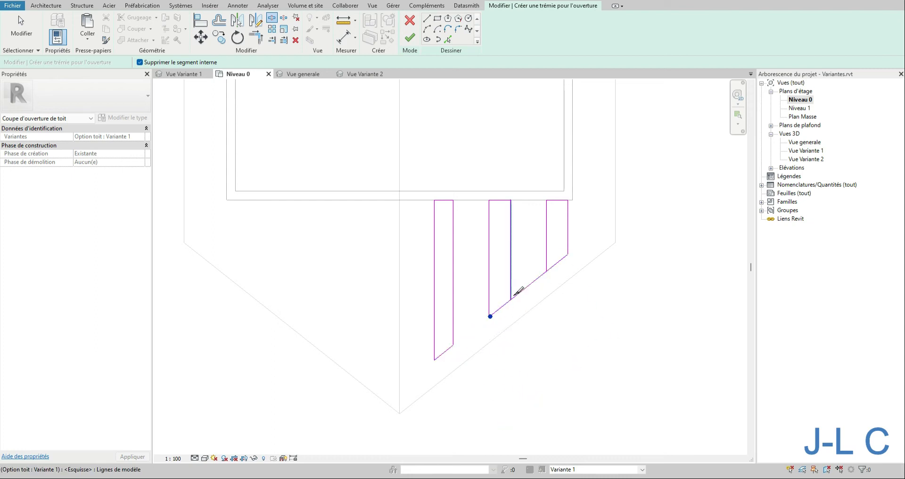
click(546, 270)
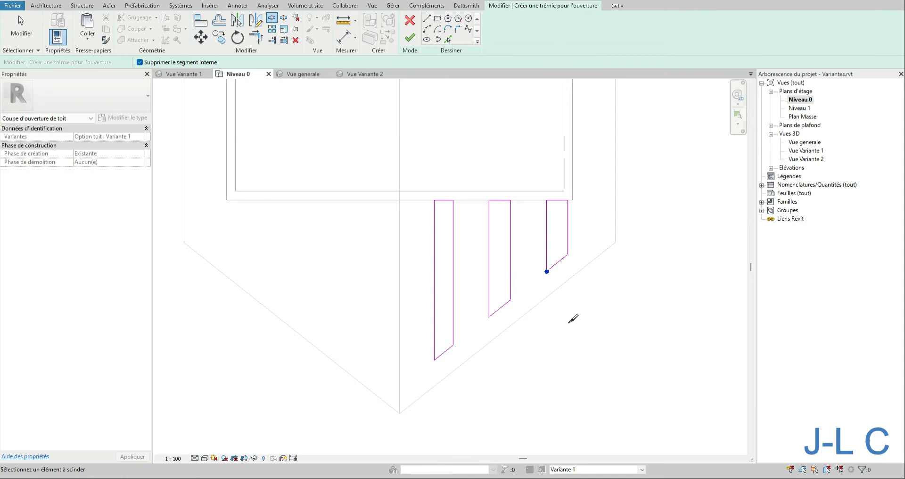
Trim the middle opening's lower left corner into a closed loop and finish the roof opening sketch
click(407, 43)
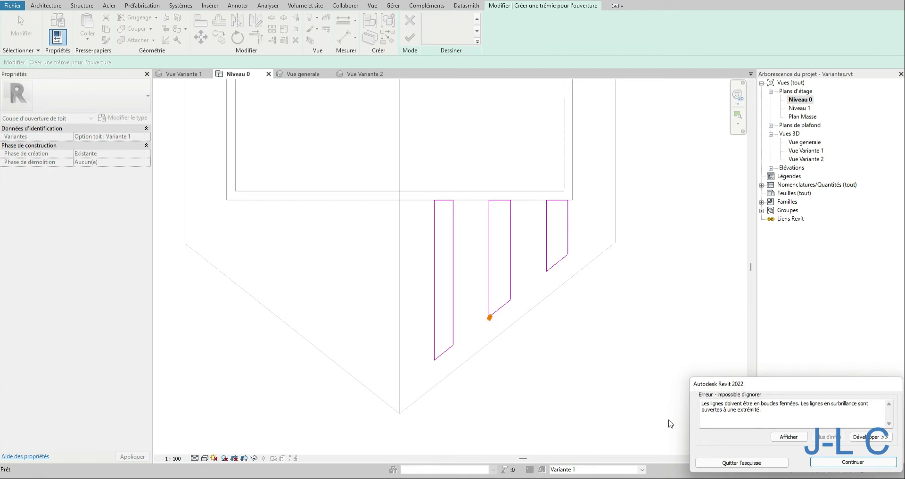
click(853, 461)
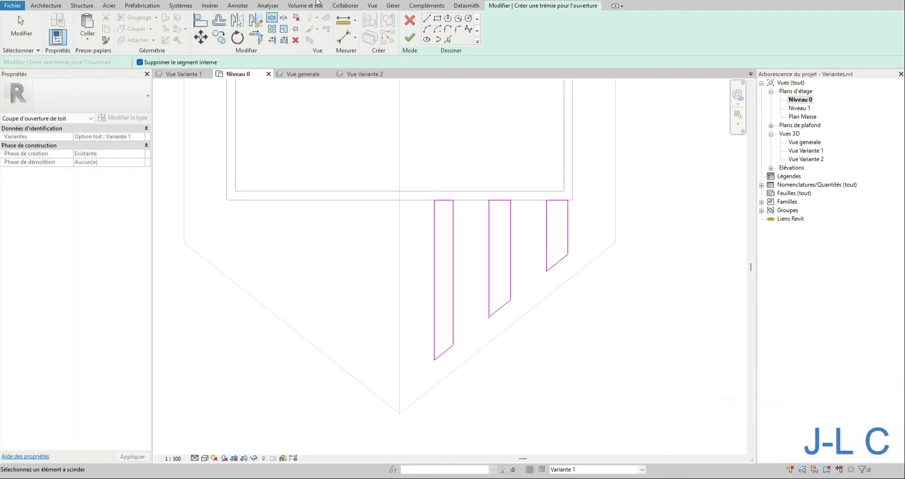
click(255, 38)
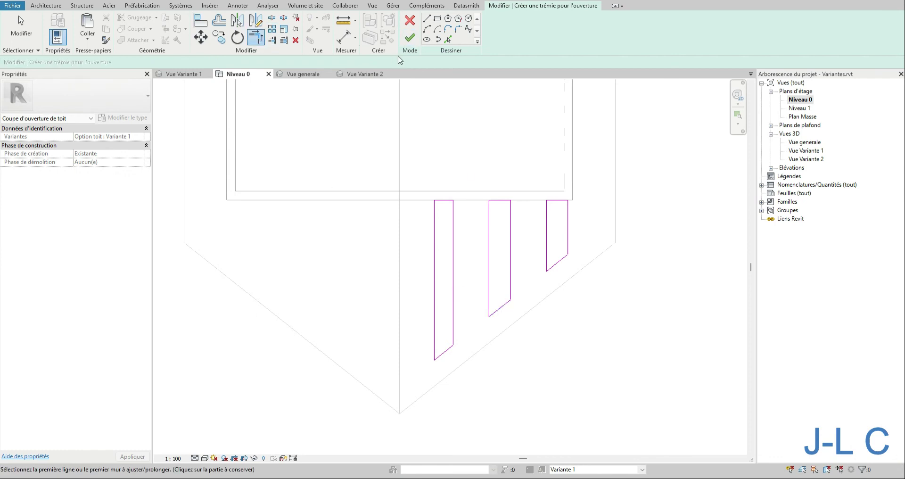
click(409, 37)
click(597, 359)
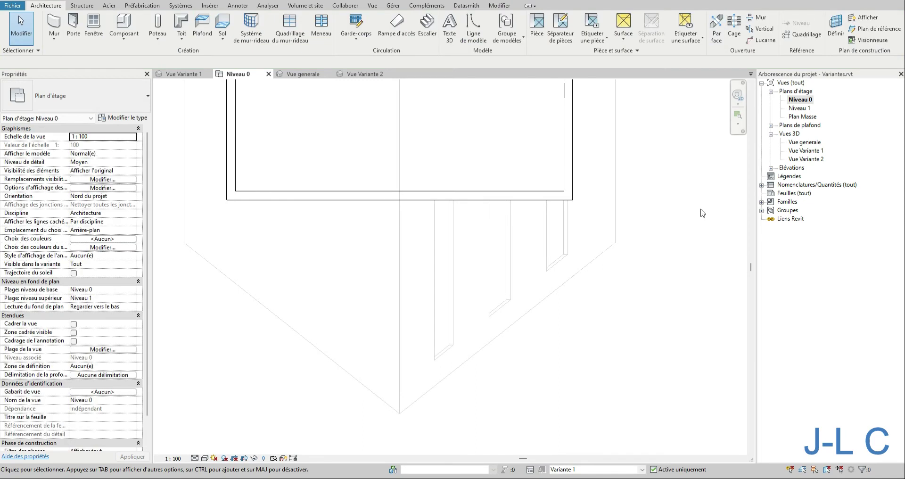
Copy the roof from Vue Variante 1 and paste it aligned to the same place in Vue Variante 2
double_click(805, 152)
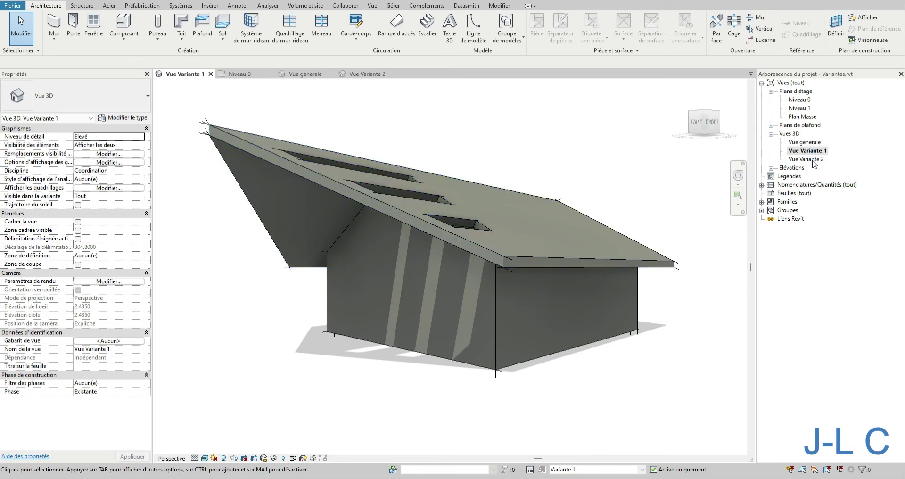
click(612, 257)
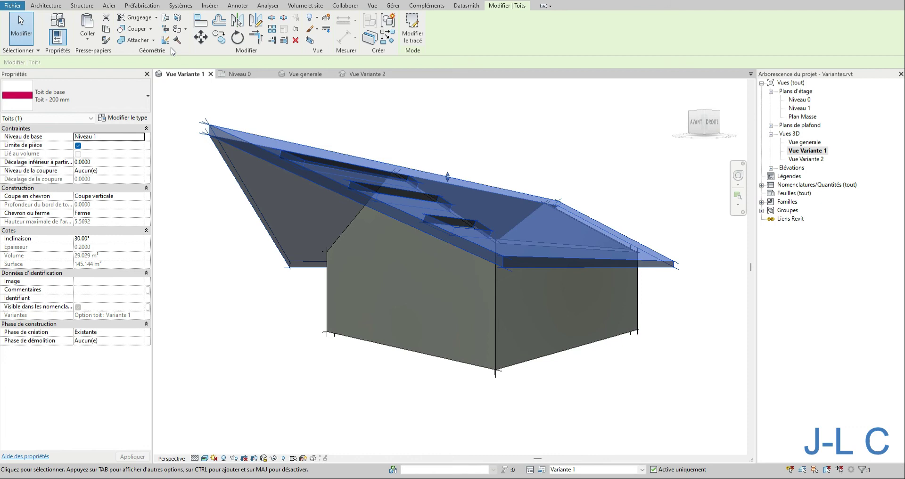
click(106, 29)
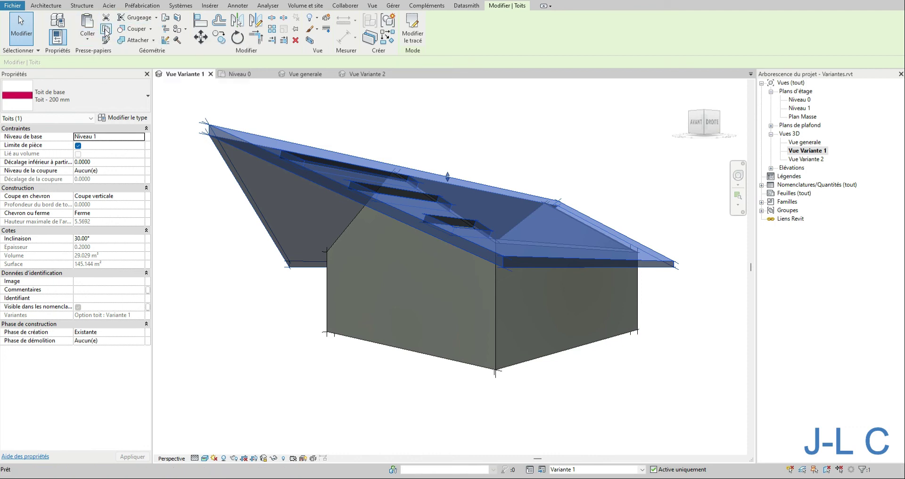
double_click(804, 160)
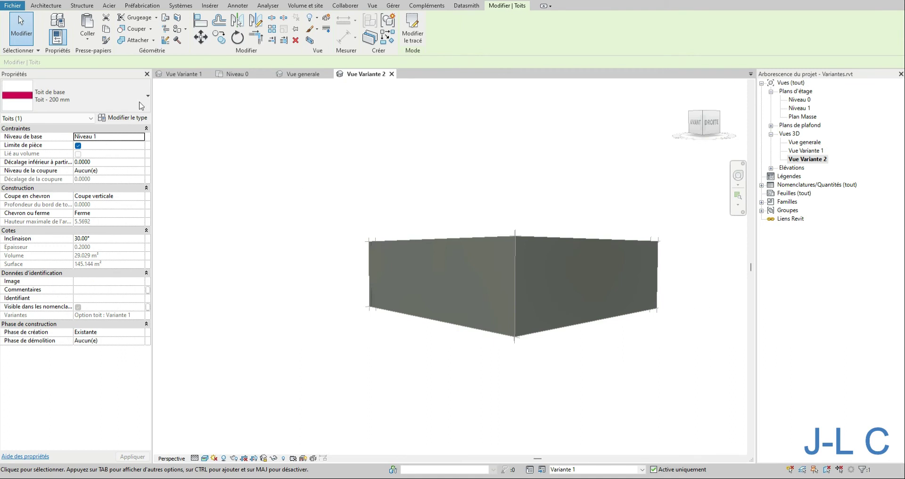
click(87, 39)
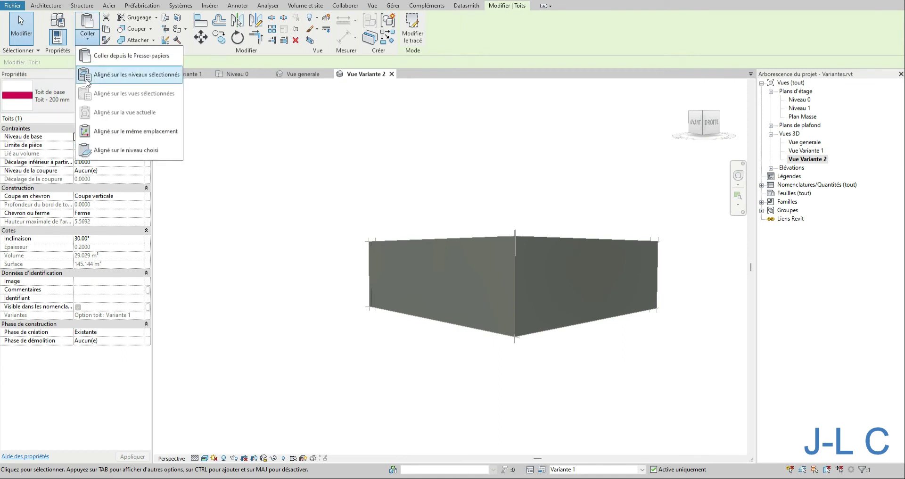
click(98, 132)
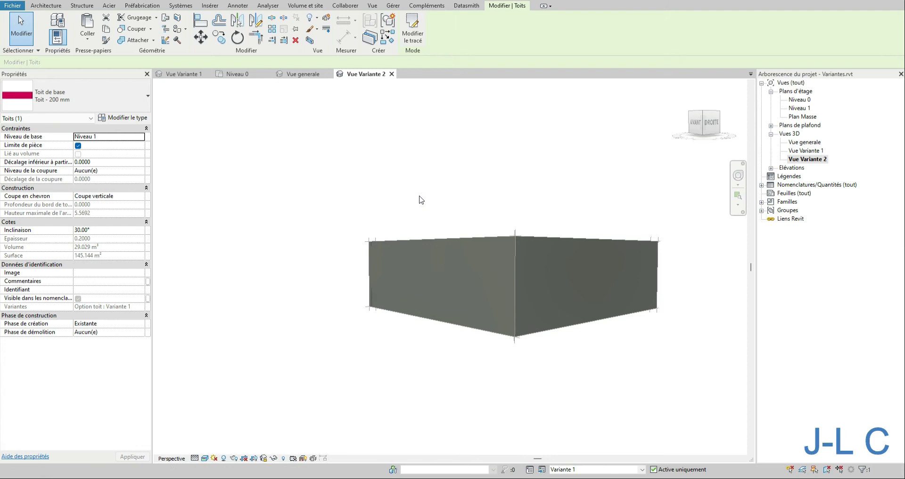
Make Variante 2 the active design option
click(642, 469)
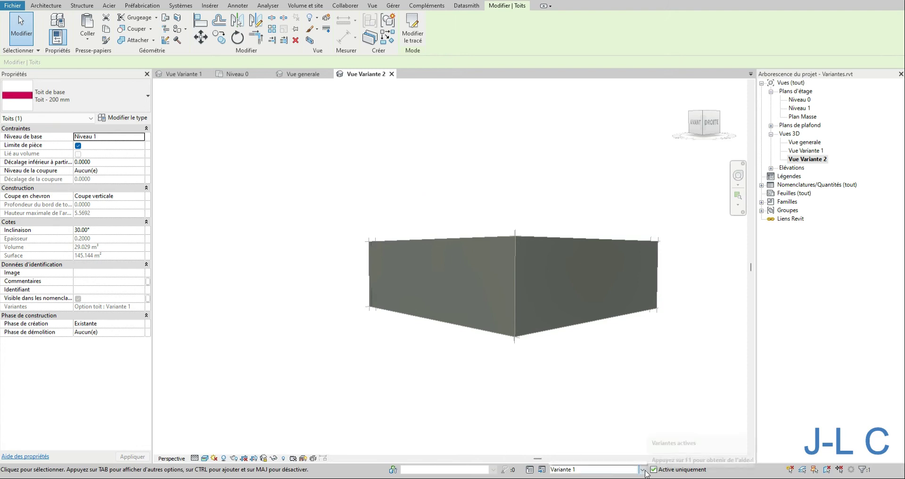
click(602, 463)
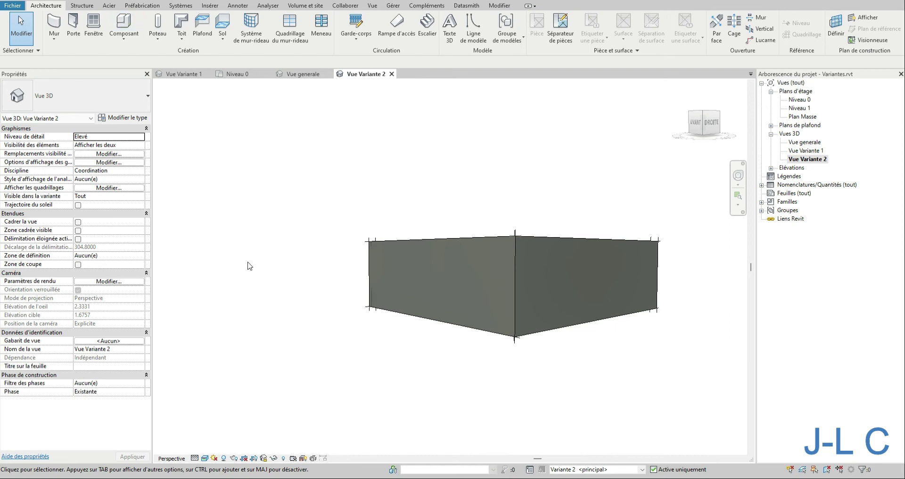
click(598, 471)
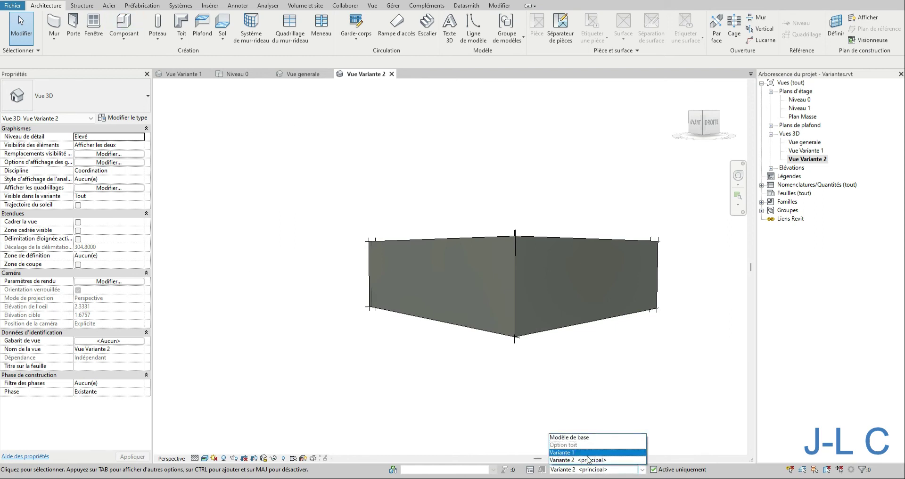
click(593, 449)
click(79, 0)
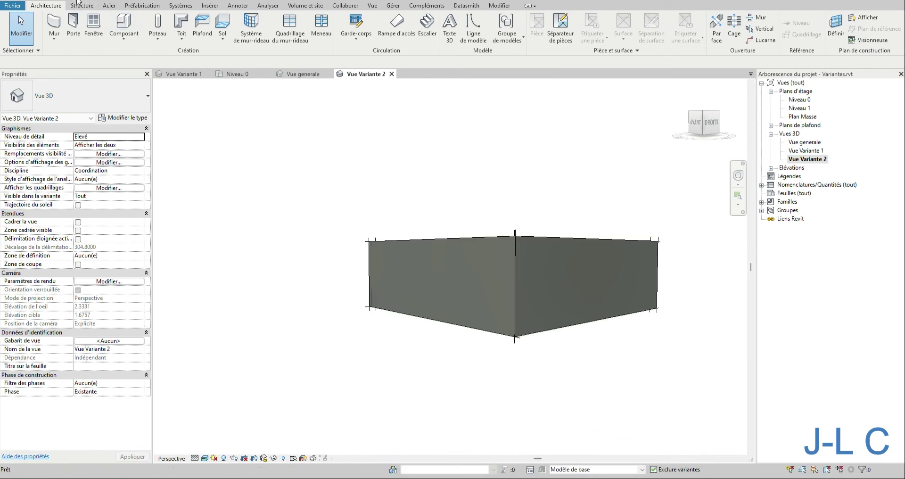
click(79, 0)
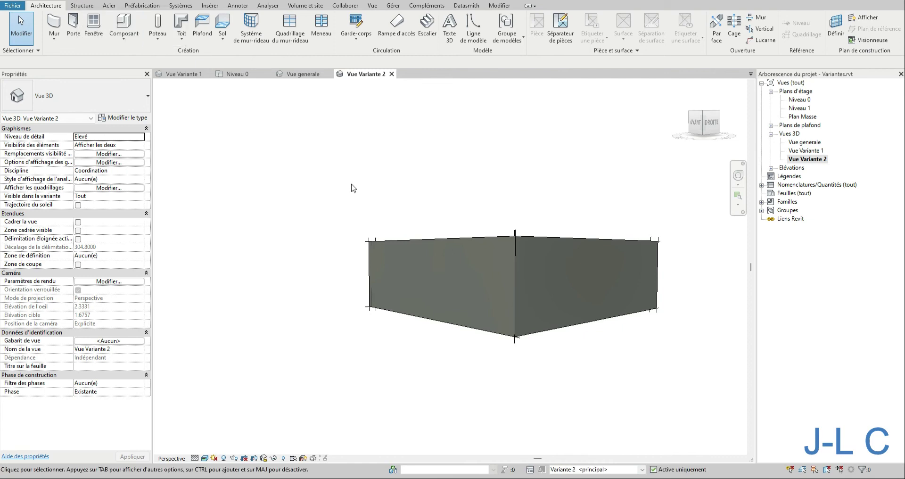
click(614, 469)
click(615, 463)
click(82, 0)
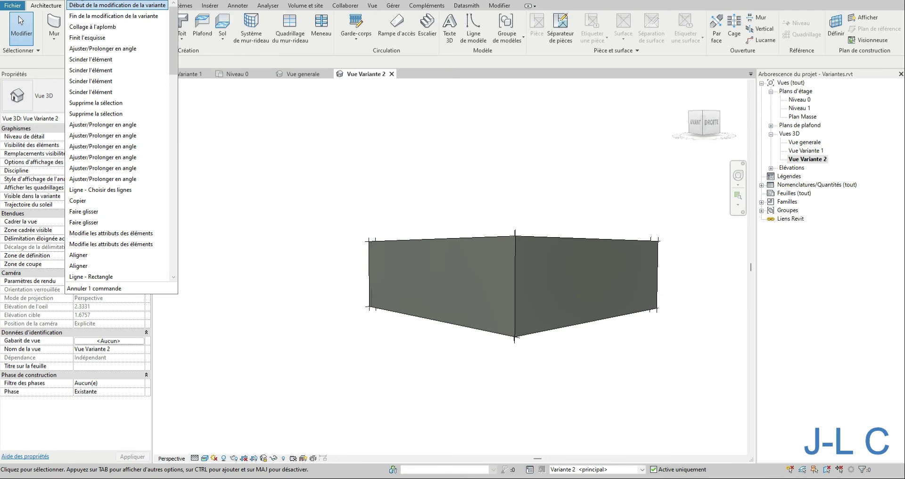
click(103, 48)
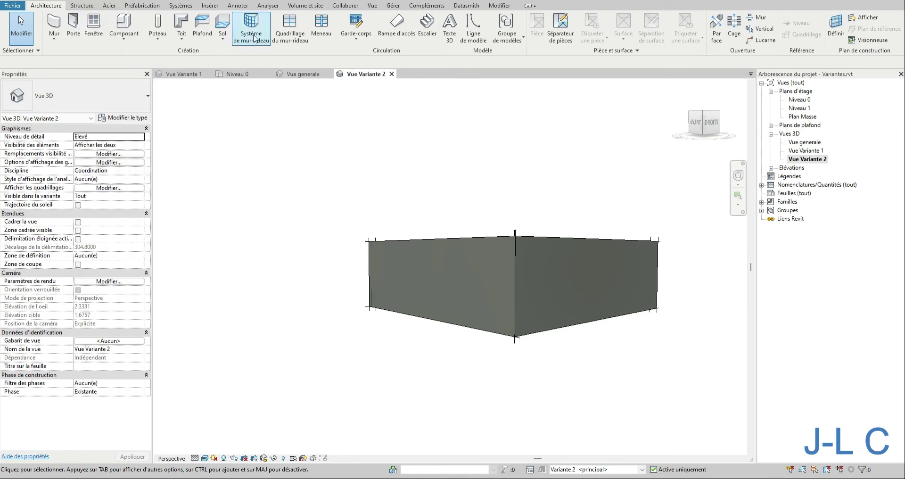
Show Vue Variante 1 and end the current variant modification in the design options manager
double_click(803, 150)
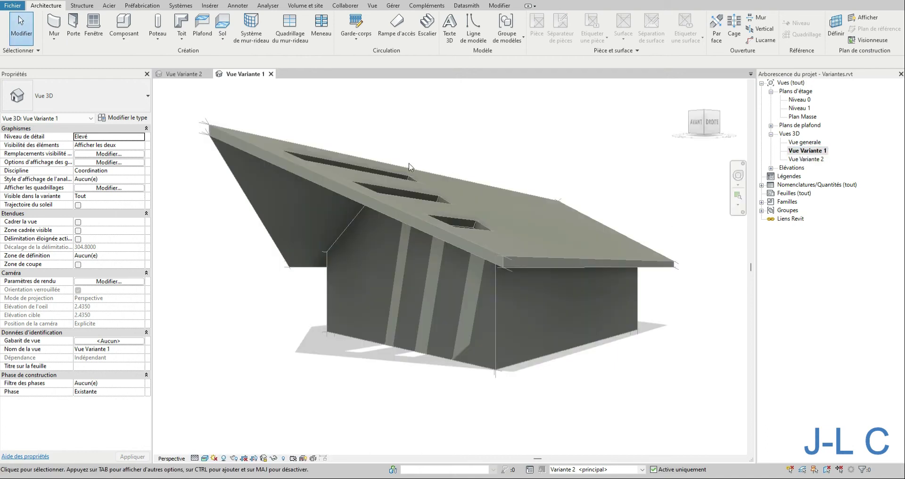
click(529, 470)
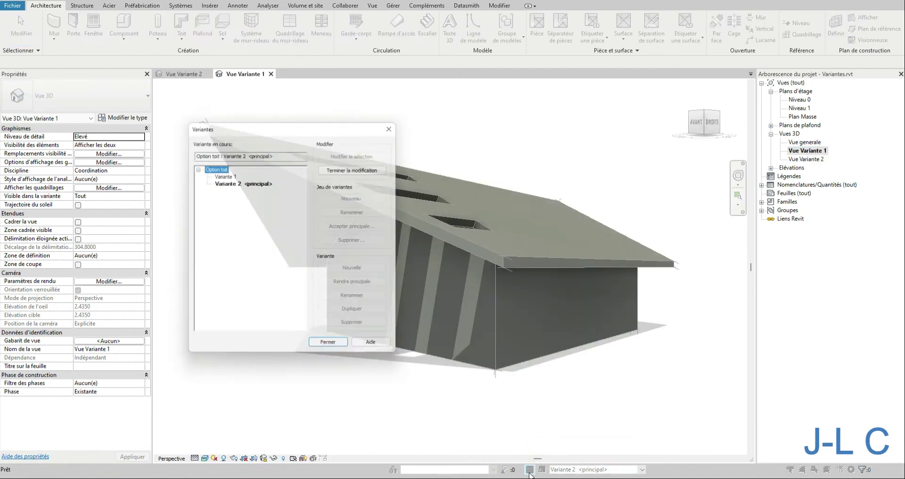
click(344, 168)
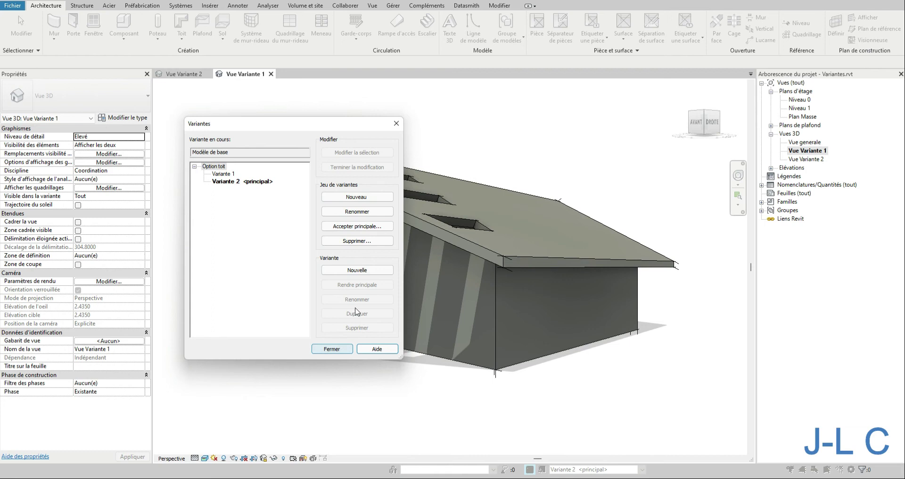
click(332, 348)
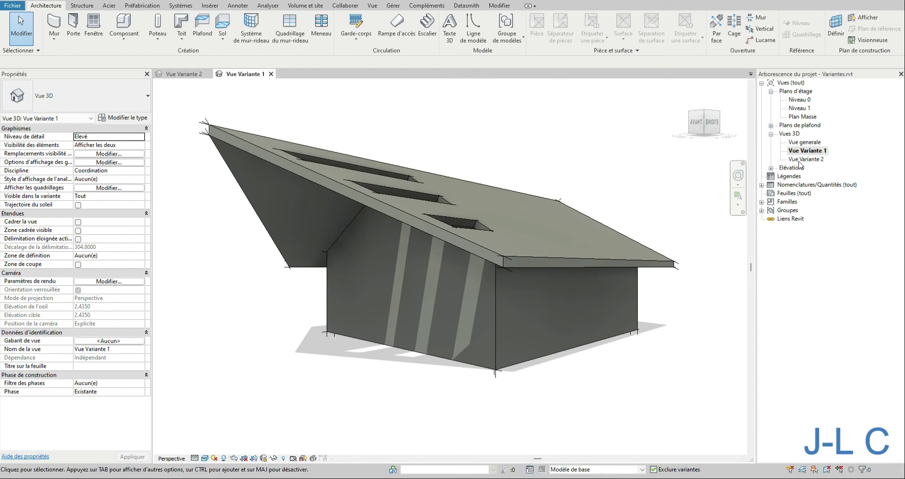
Open Vue Variante 2 and activate Variante 2 for editing
double_click(801, 159)
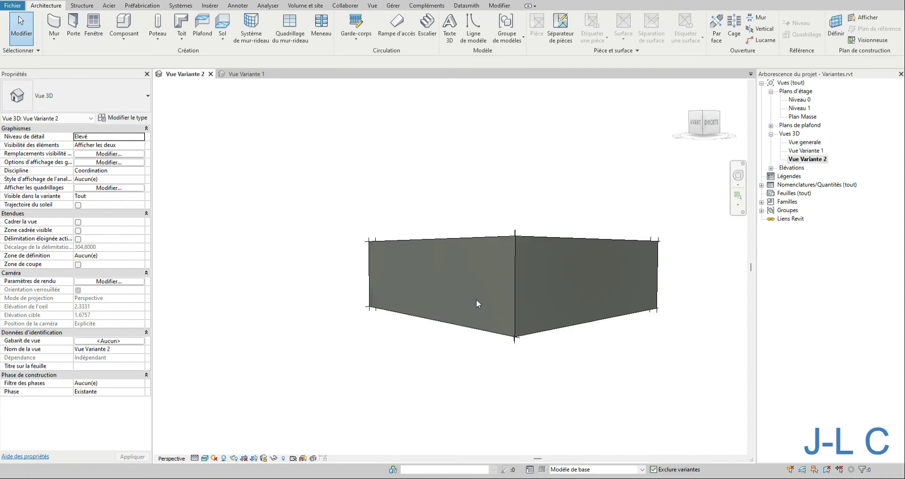
click(642, 469)
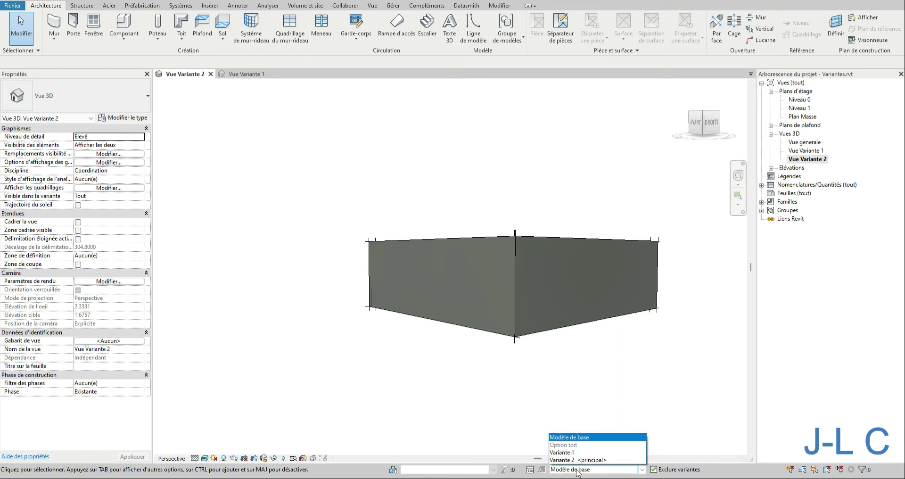
click(584, 462)
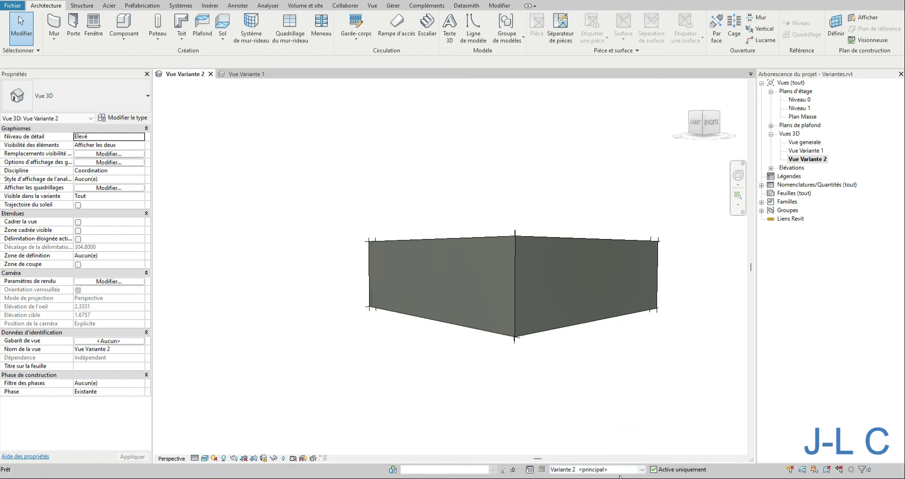
End the modification of Variante 2 in the design options manager, returning to the base model
click(578, 469)
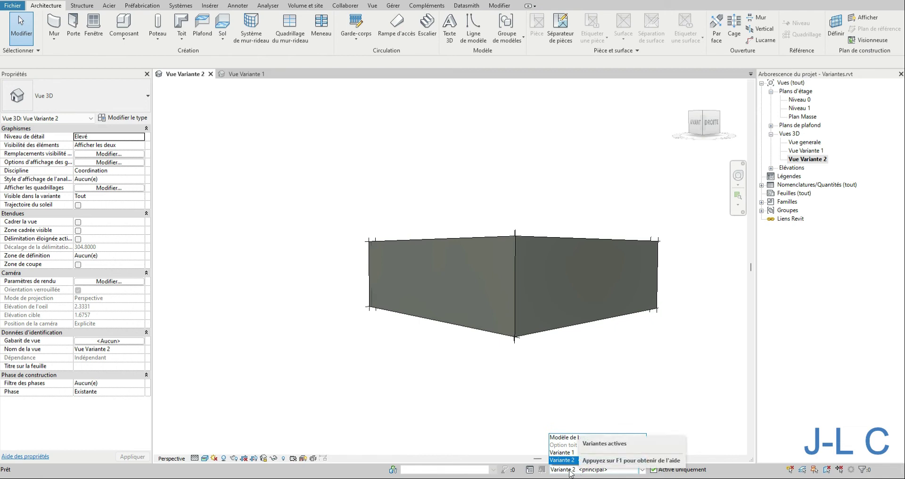
click(541, 469)
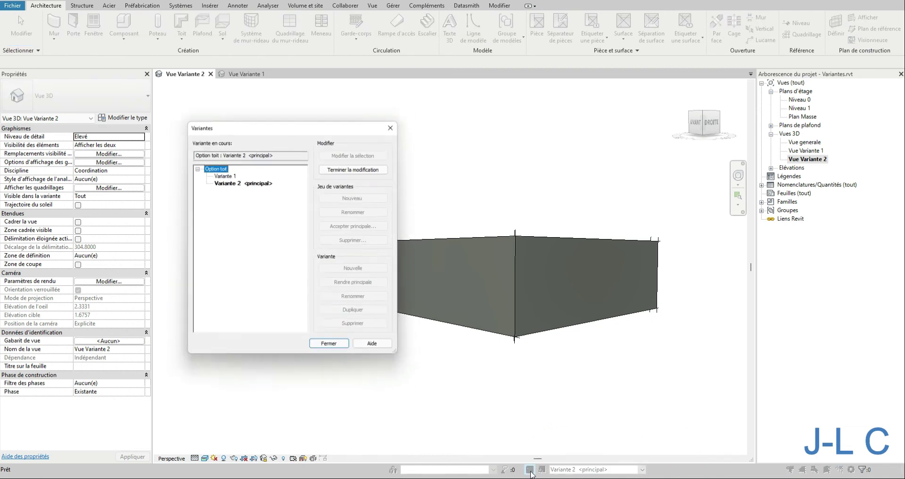
click(356, 168)
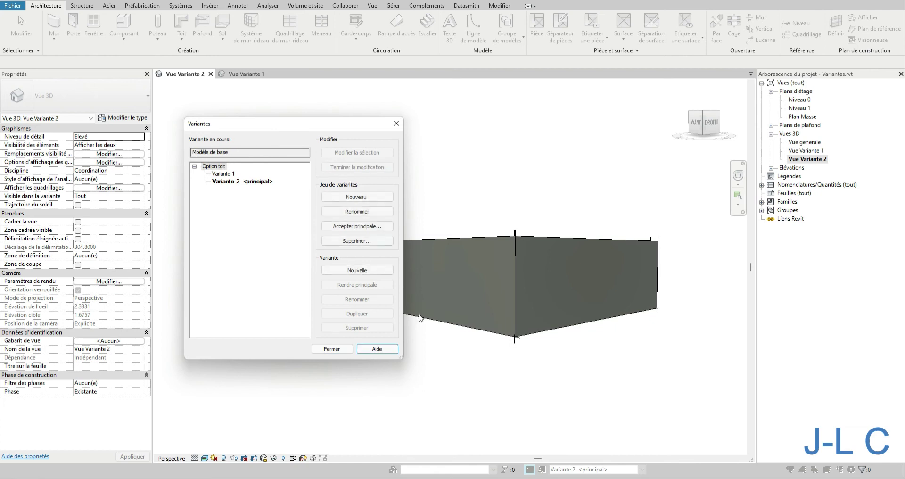
click(345, 351)
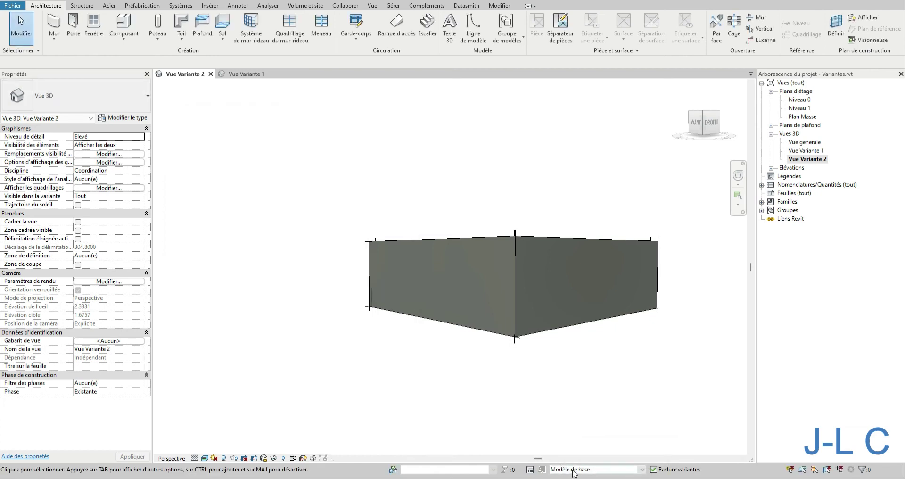
Review the Option toit set in the design options manager and set Variante 2 as the option being edited
click(574, 470)
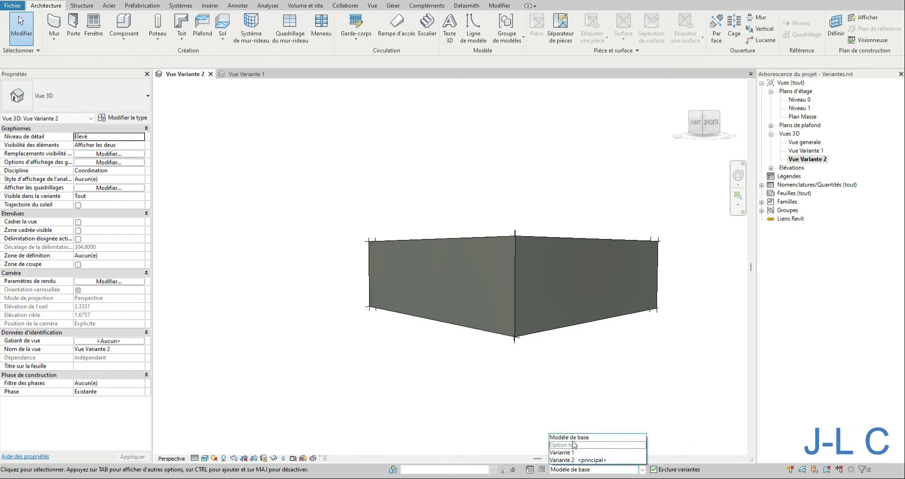
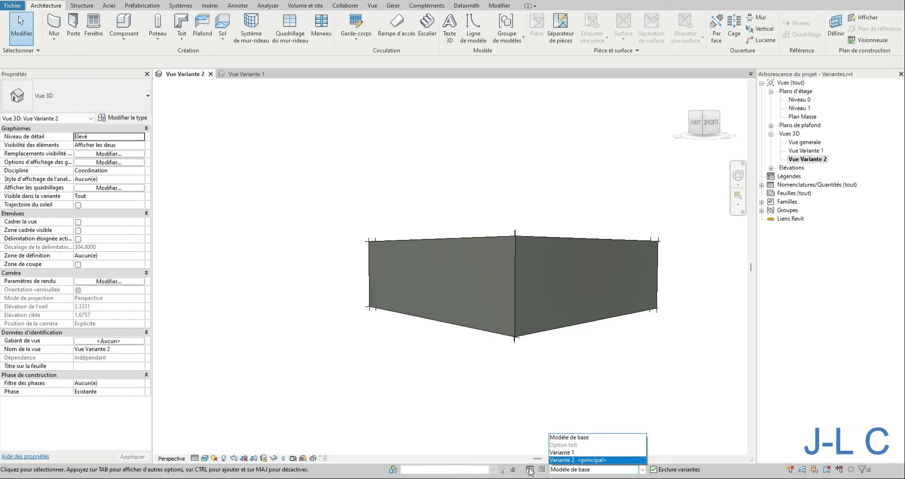
click(529, 470)
click(530, 469)
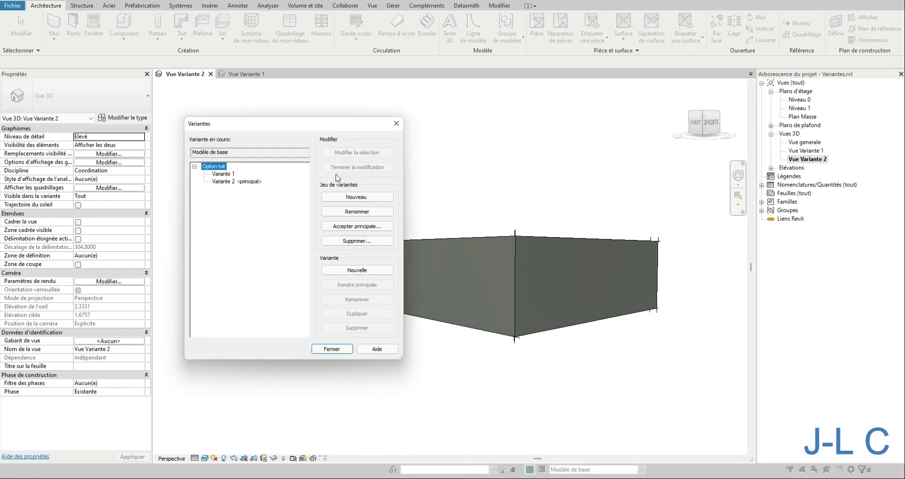
click(332, 349)
click(588, 469)
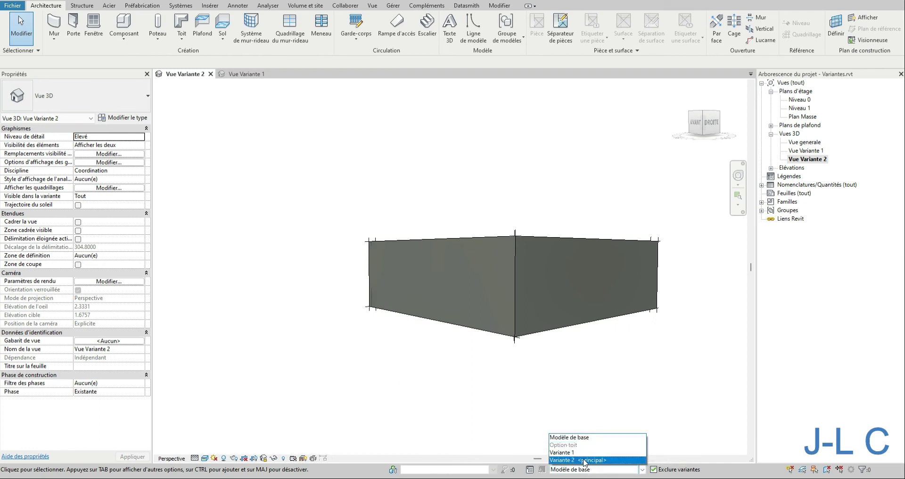
click(584, 460)
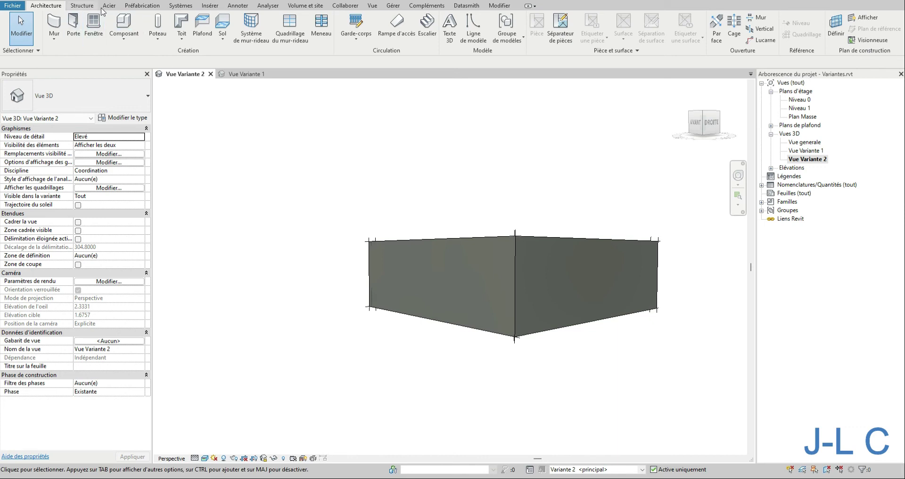
Paste the copied strip-opening roof into Variante 2, aligned to the same place
click(500, 5)
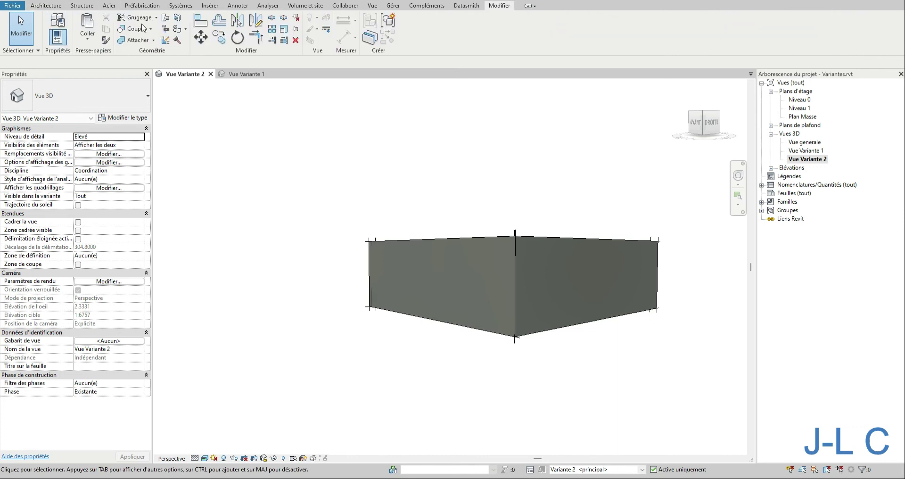
click(87, 37)
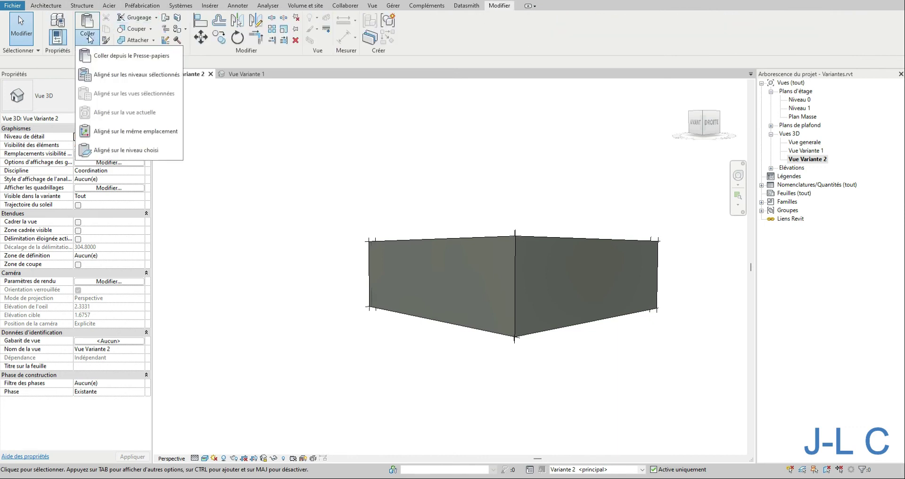
click(101, 131)
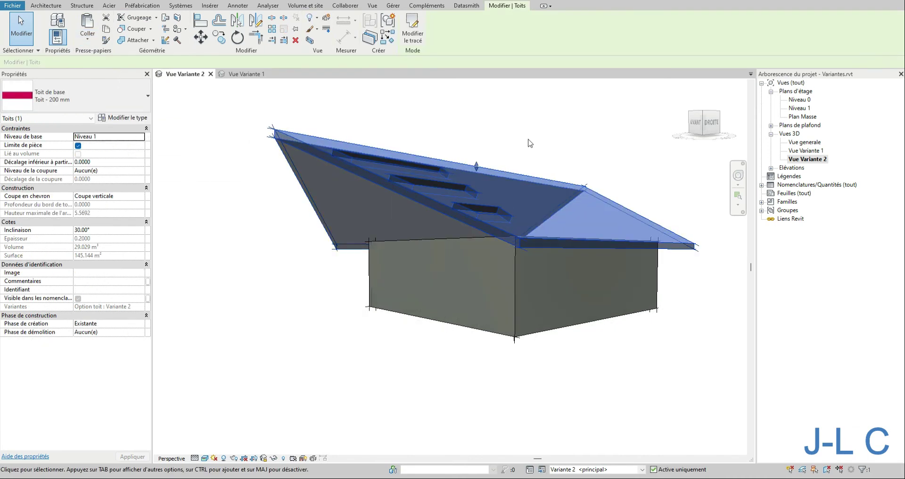
key(Escape)
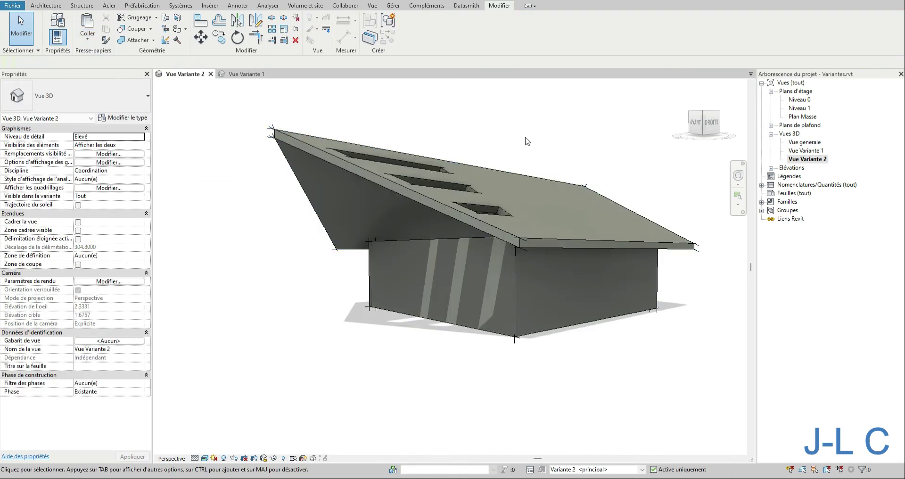
Select the pasted roof and switch the active design option back to the base model
click(483, 168)
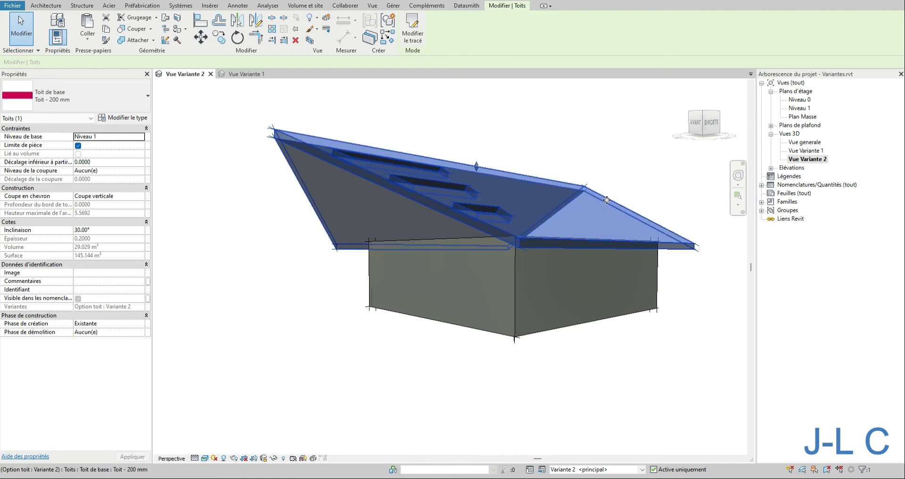
click(594, 469)
click(569, 437)
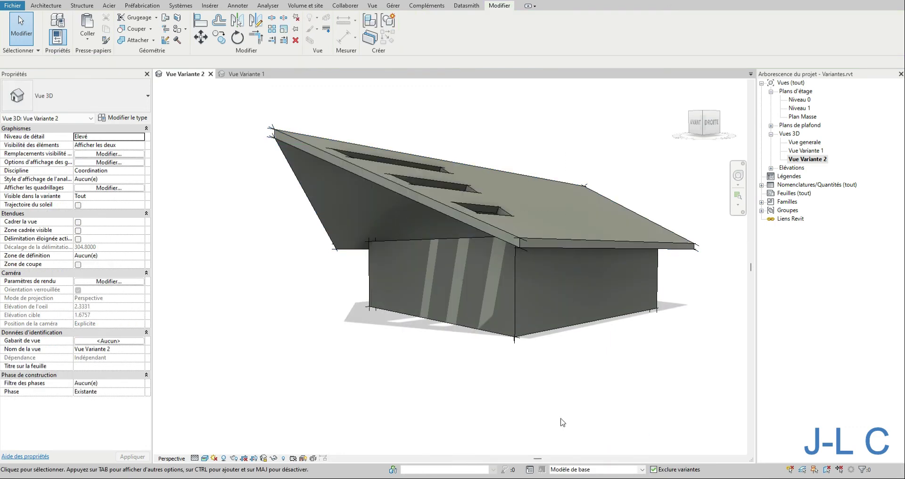
Reactivate Variante 2 and edit the pasted roof's footprint sketch in the Niveau 0 floor plan
click(595, 468)
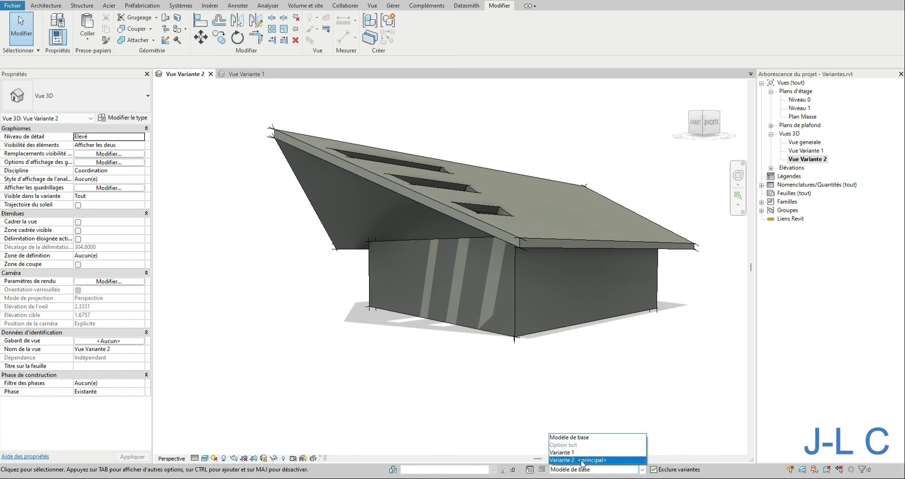
click(589, 454)
double_click(442, 204)
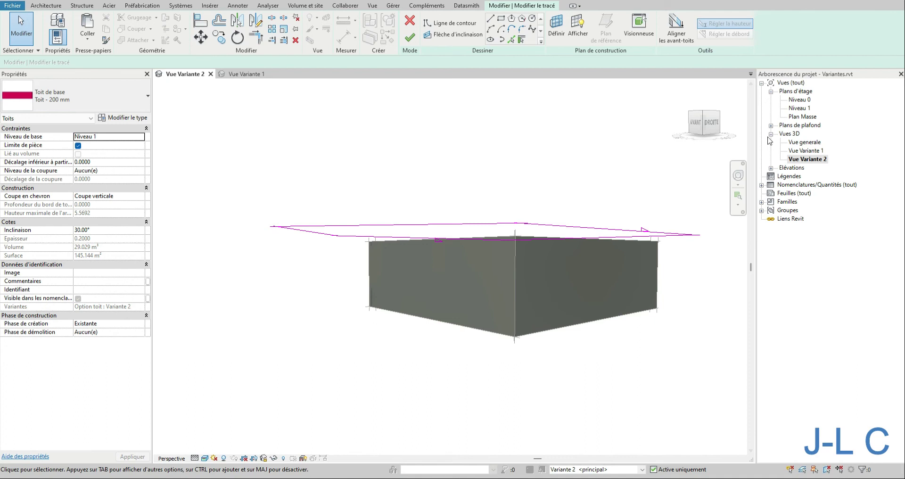
double_click(801, 100)
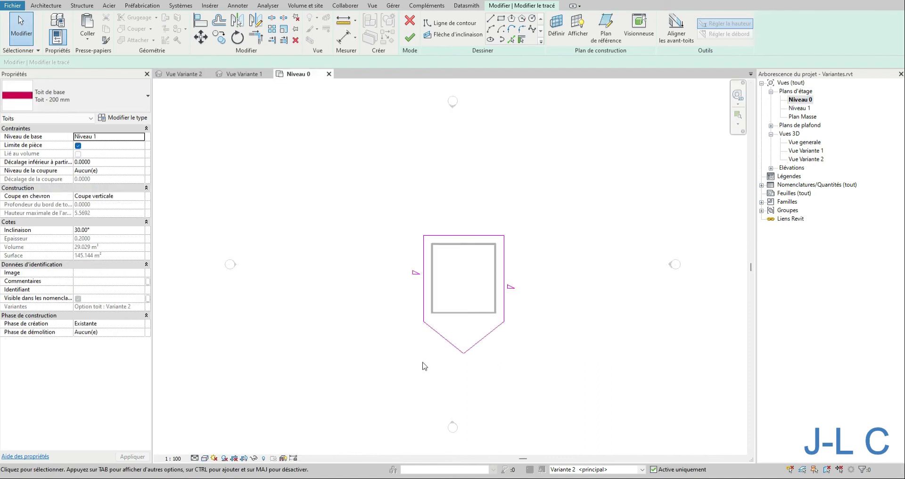
scroll(496, 343, up, 1)
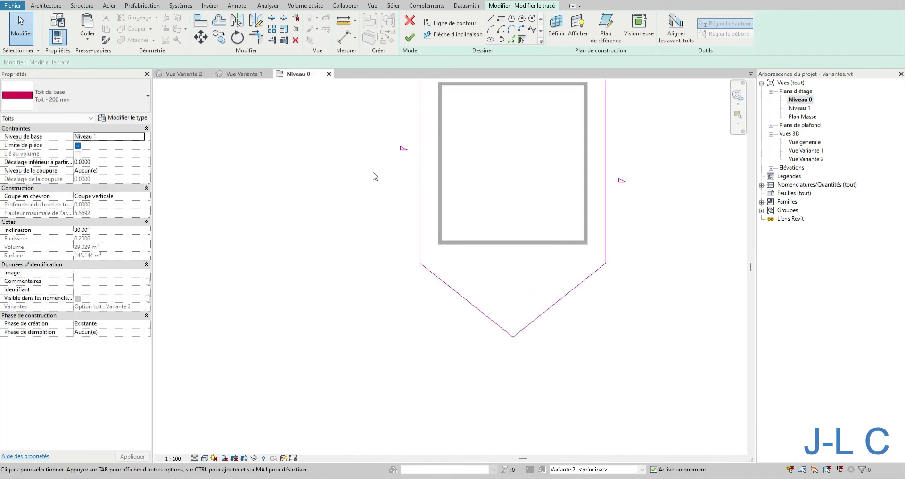
Draw outward arcs from the roof outline's pointed tip to both side corners, radii about 4.11 at left and 7.58 at right
click(491, 30)
click(419, 262)
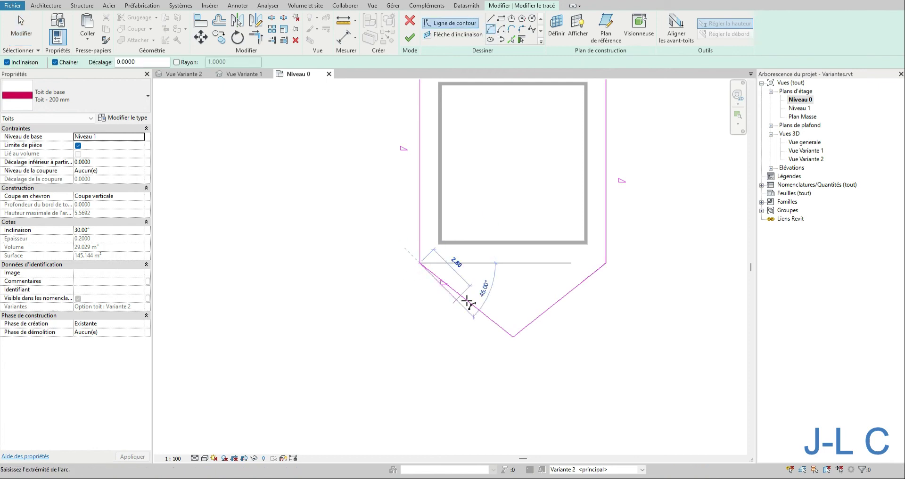
click(513, 337)
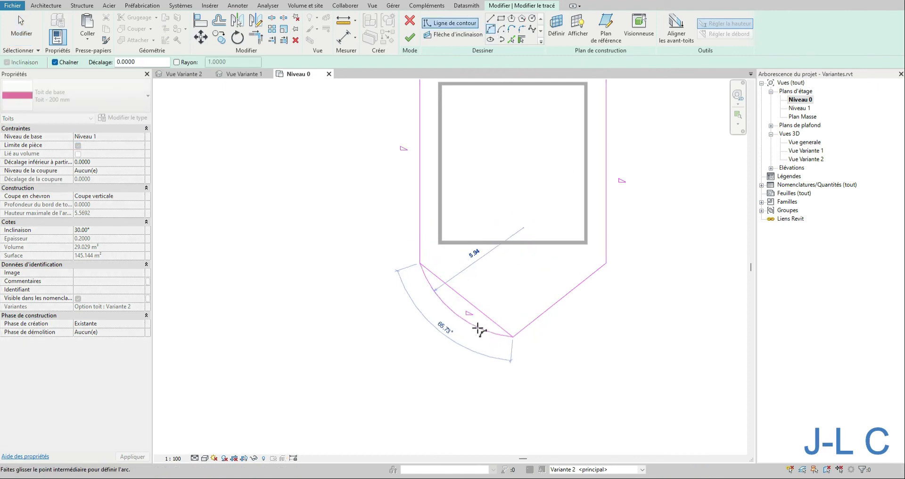
click(460, 333)
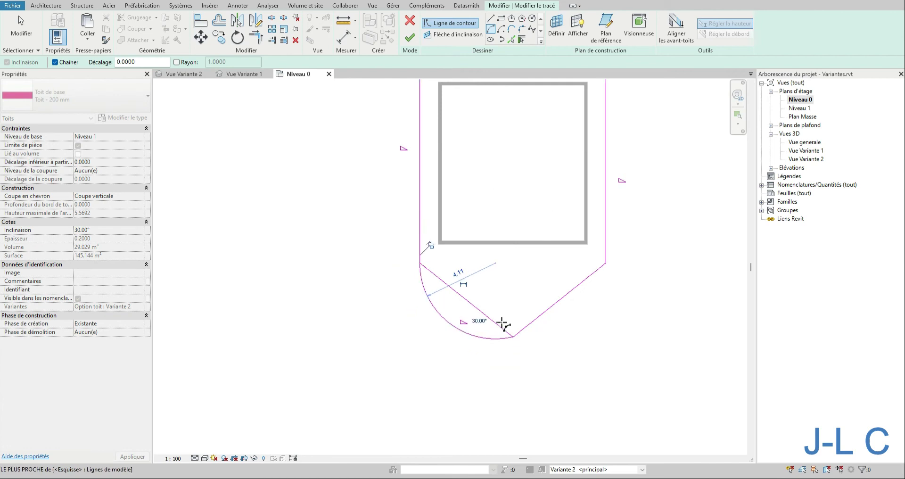
click(513, 336)
click(605, 262)
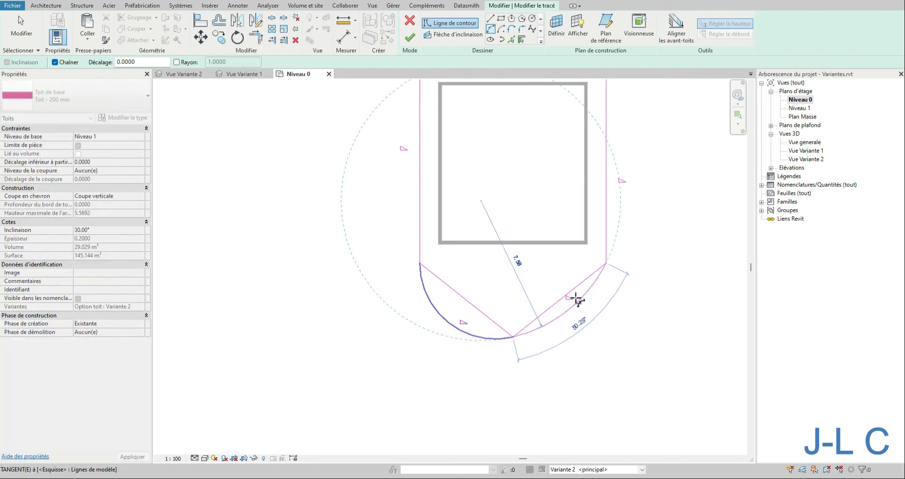
key(Escape)
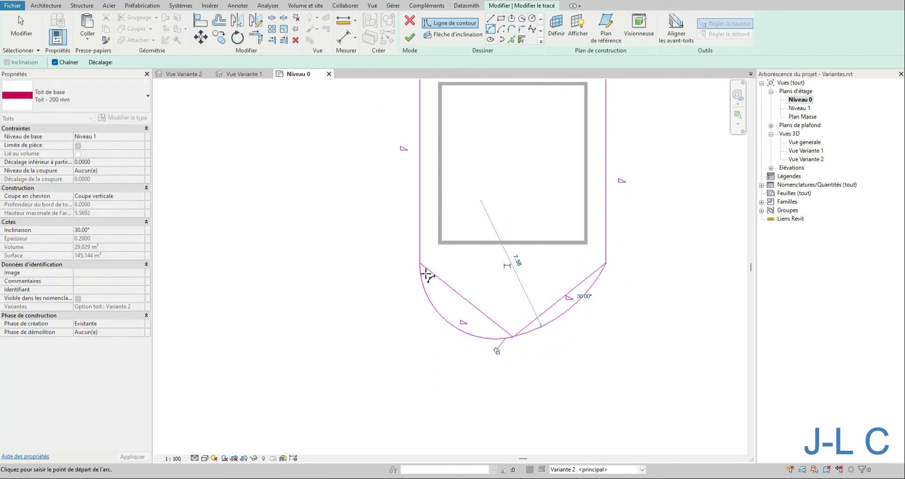
click(420, 263)
click(513, 337)
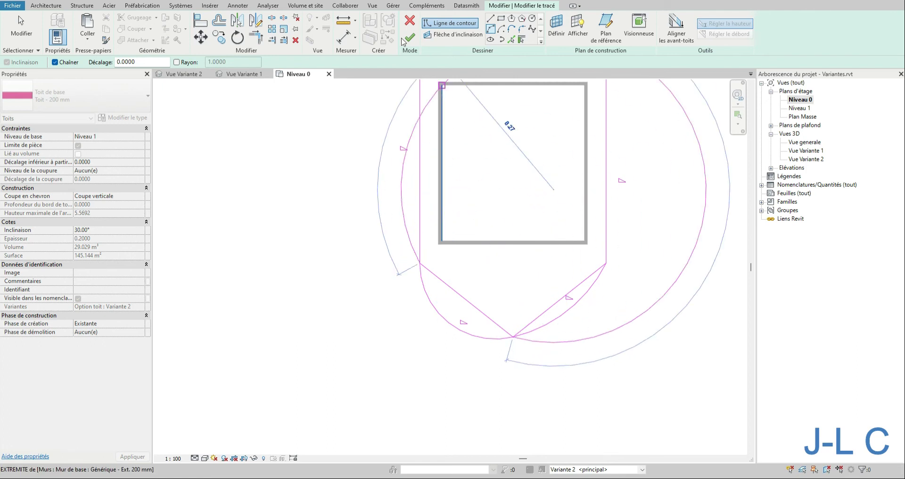
click(21, 29)
Replace the left arc with a mirrored copy of the right arc about the tip's vertical axis, and delete the two straight tip edges
mouse_move(480, 352)
mouse_down()
mouse_move(445, 311)
mouse_move(447, 318)
mouse_up()
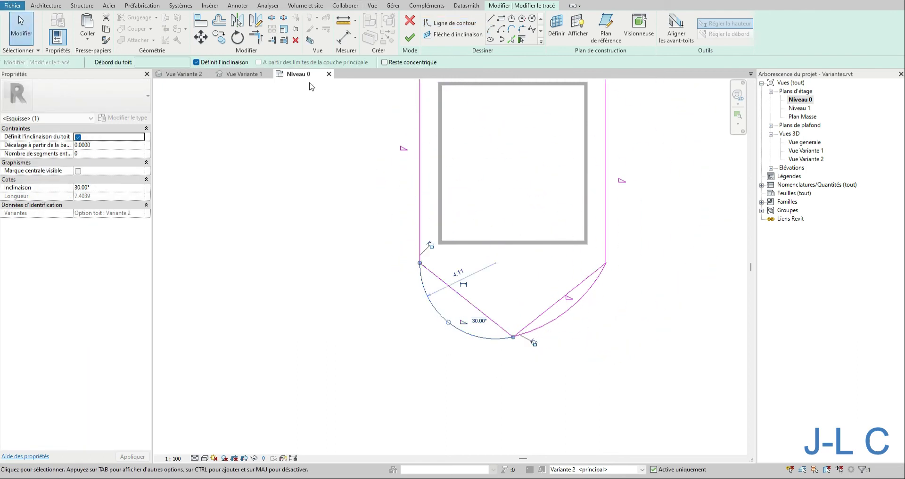
click(295, 40)
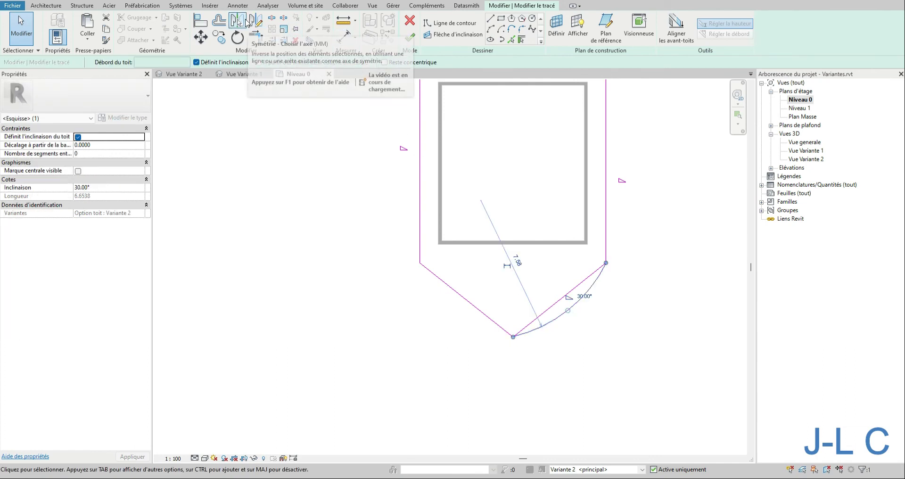
click(255, 22)
click(512, 337)
click(513, 297)
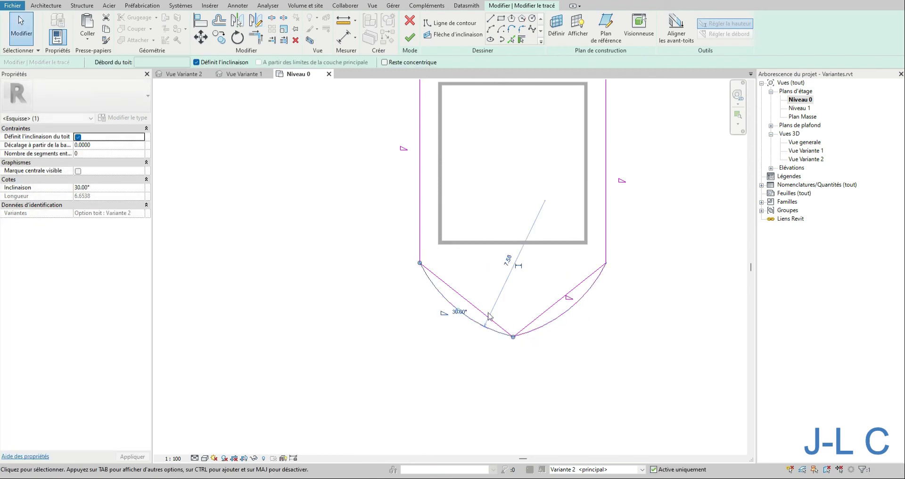
drag(547, 314, 485, 313)
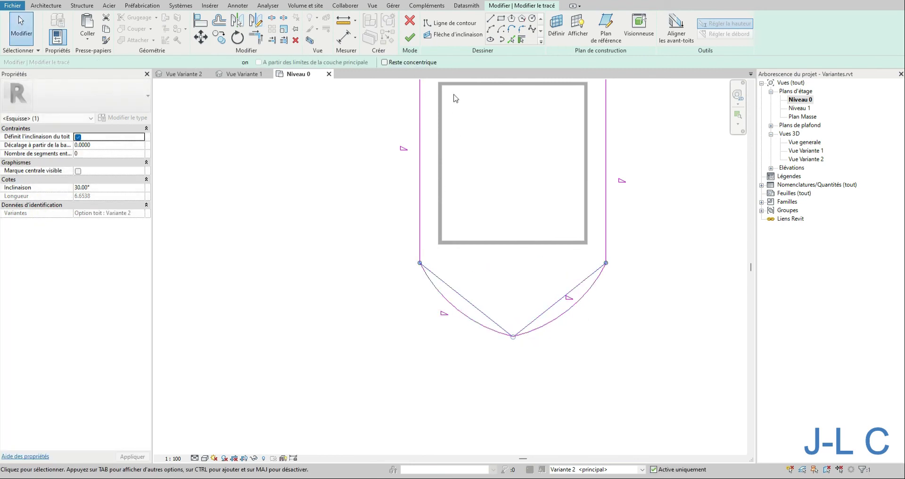
click(295, 40)
Turn off slope definition for both arcs, finish the roof sketch and attach the highlighted walls to the roof
drag(542, 350, 460, 299)
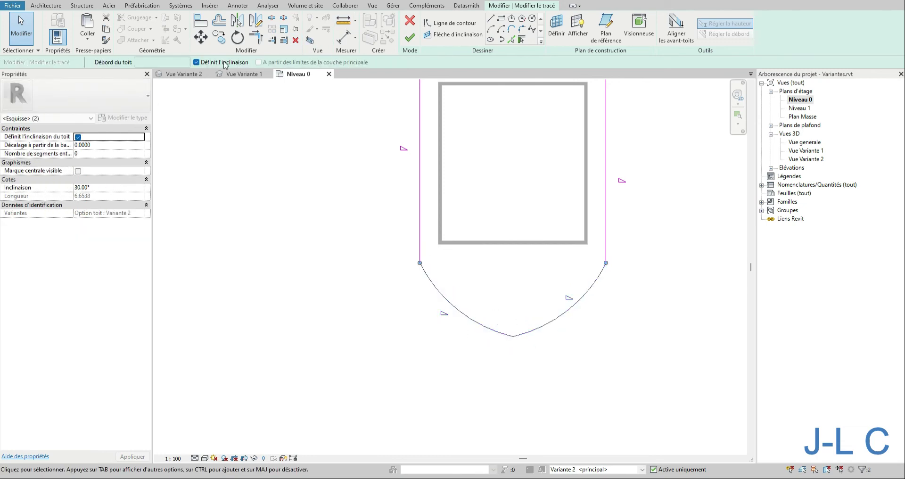
click(224, 63)
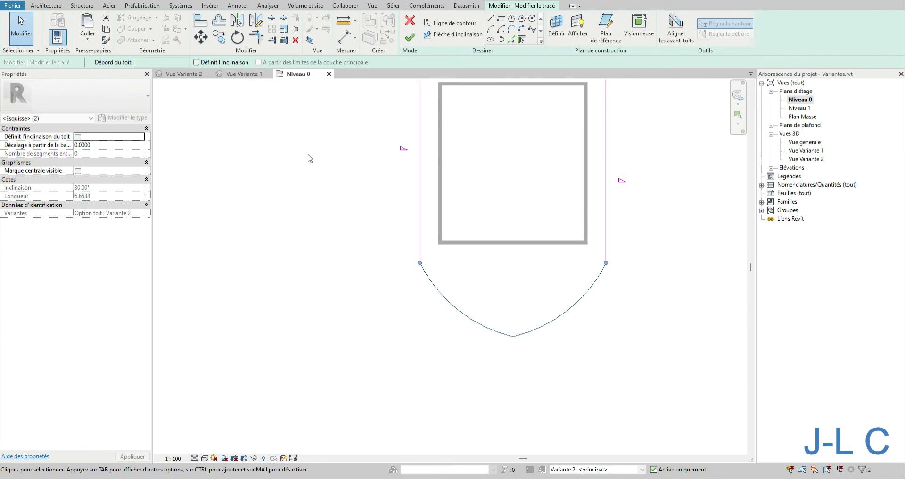
click(410, 37)
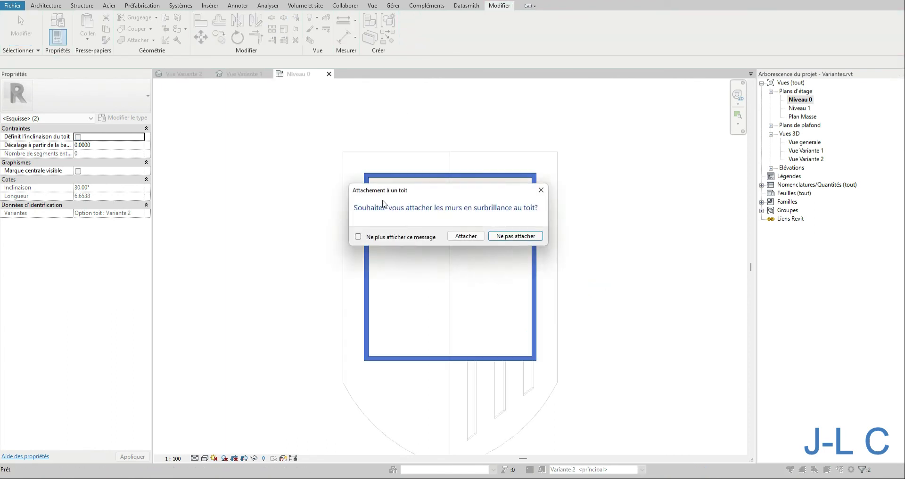
click(479, 237)
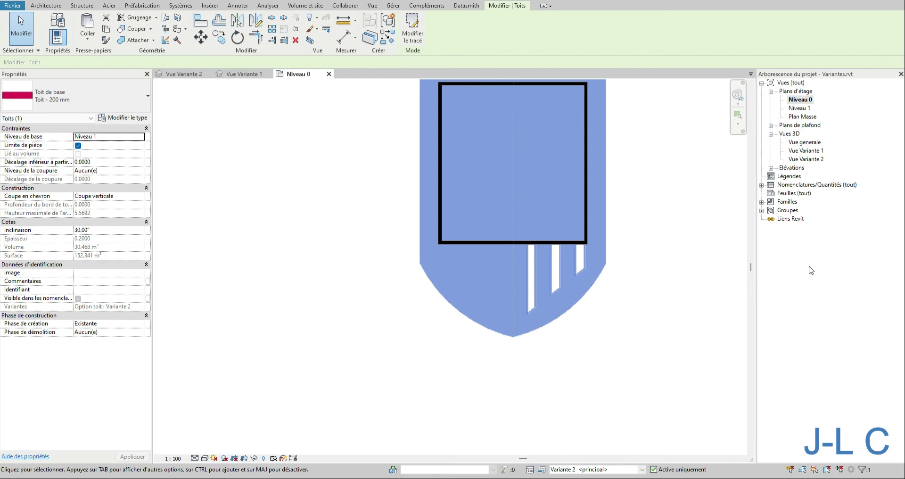
Compare the reshaped roof in Vue Variante 2 with the roof in Vue Variante 1
double_click(806, 159)
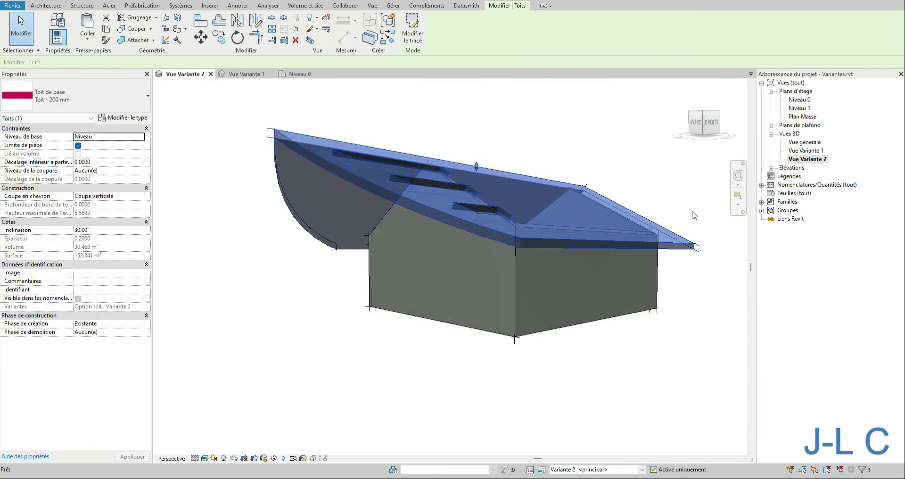
click(501, 143)
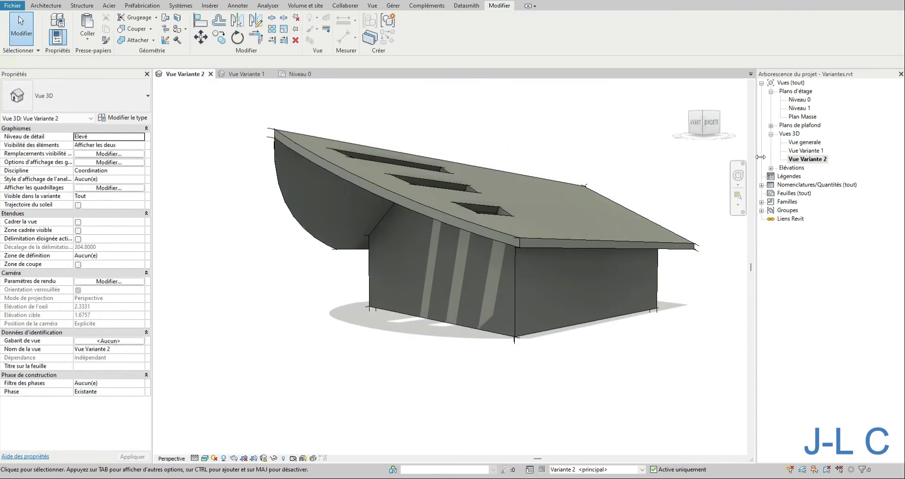
double_click(806, 151)
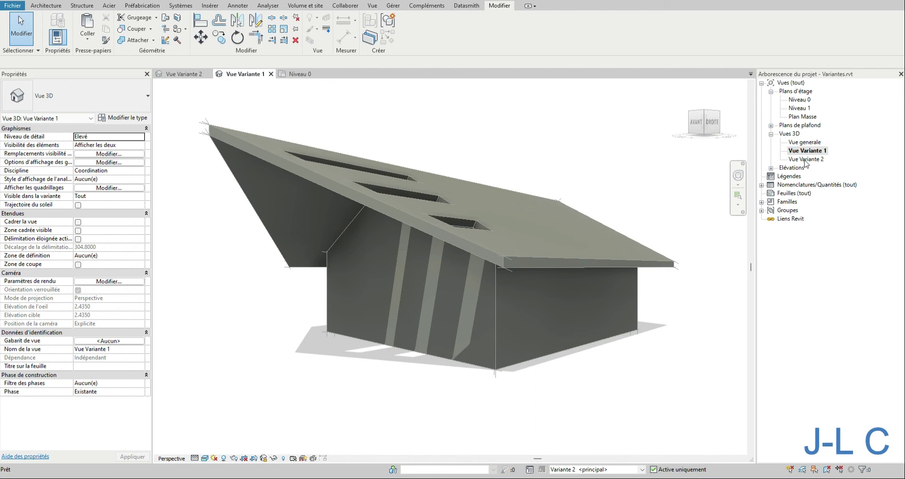
double_click(806, 160)
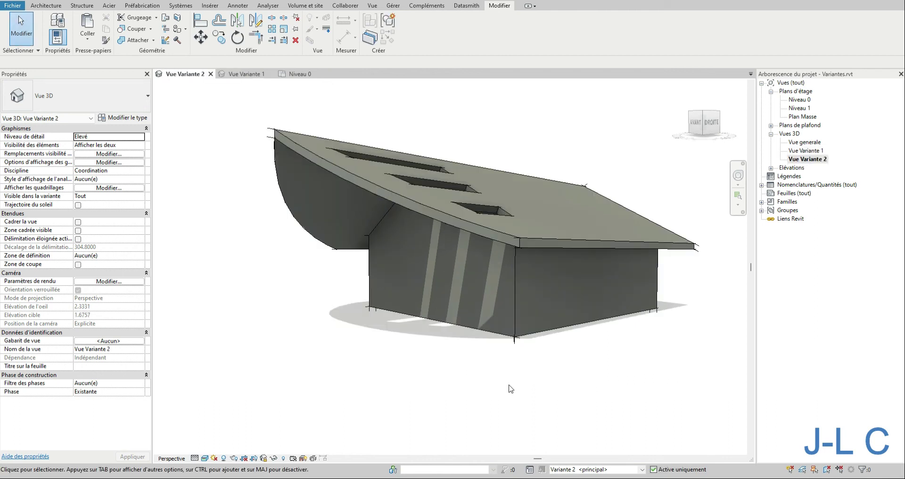
Open Vue generale and end editing of Variante 2 in the design options manager
double_click(806, 143)
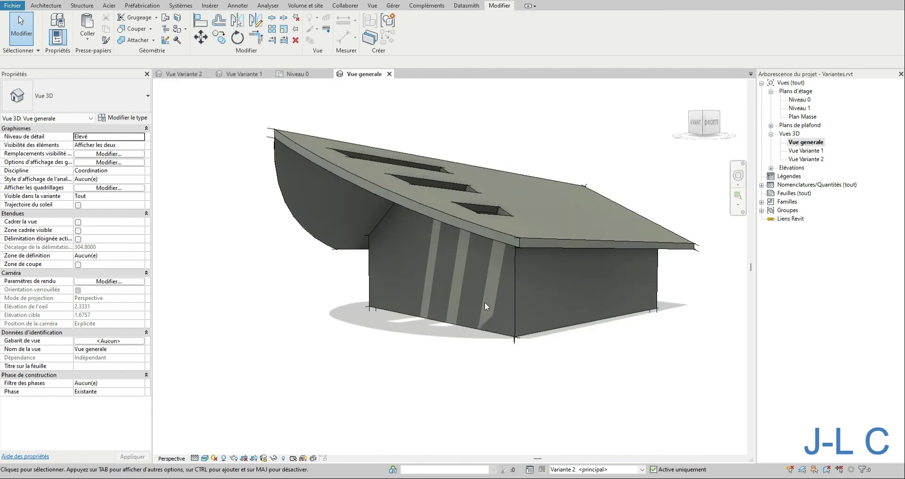
click(543, 469)
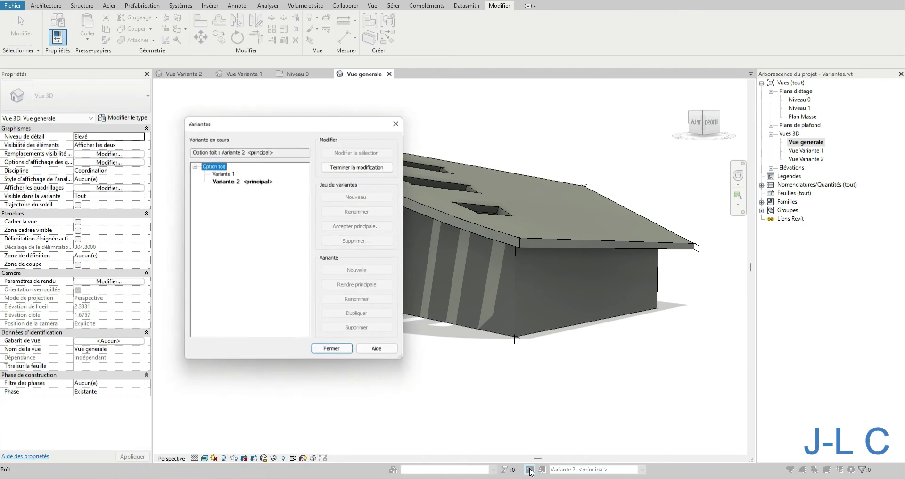
drag(287, 127, 122, 122)
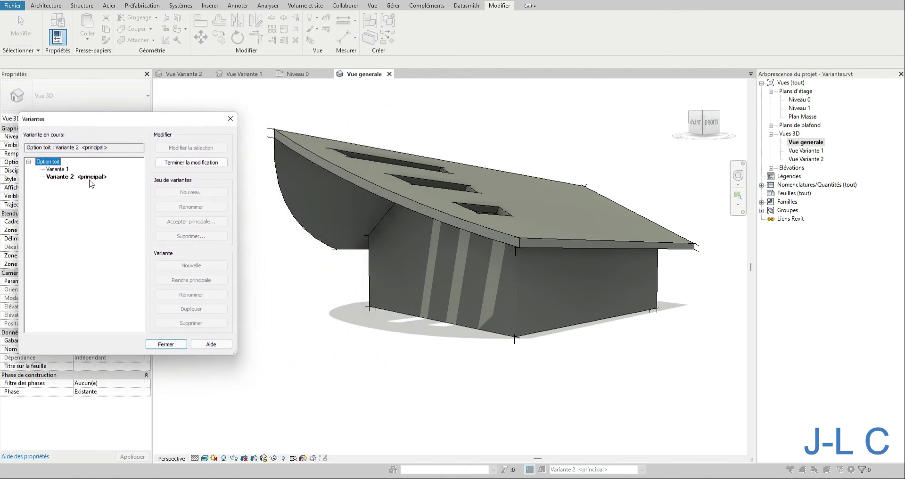
click(58, 169)
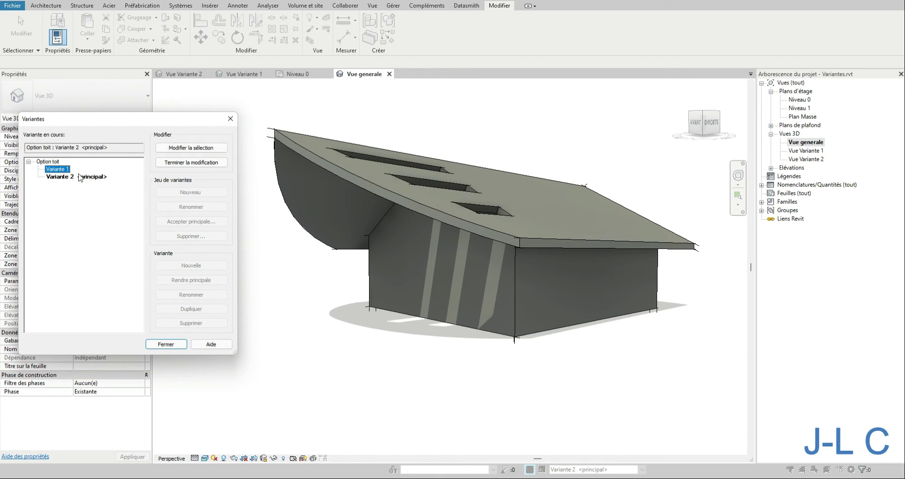
click(188, 162)
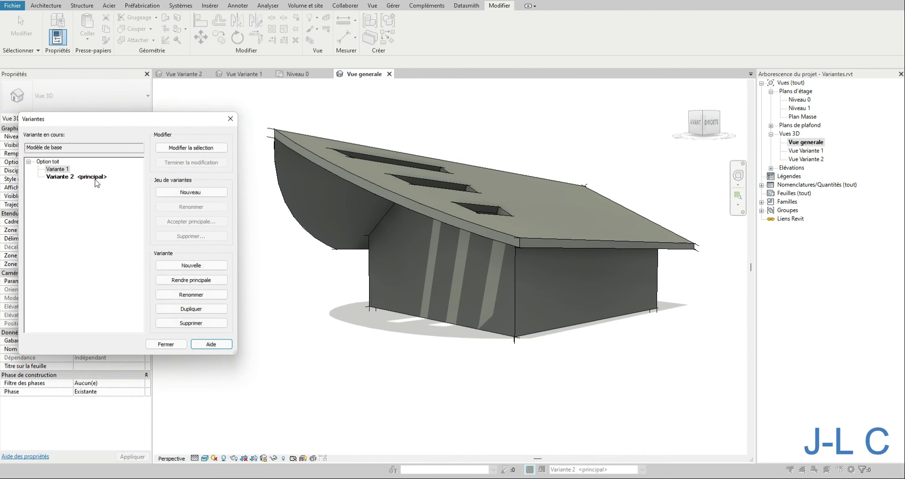
Alternate the primary option between Variante 1 and Variante 2 to compare the roofs in Vue generale, ending with Variante 2 as primary
click(57, 170)
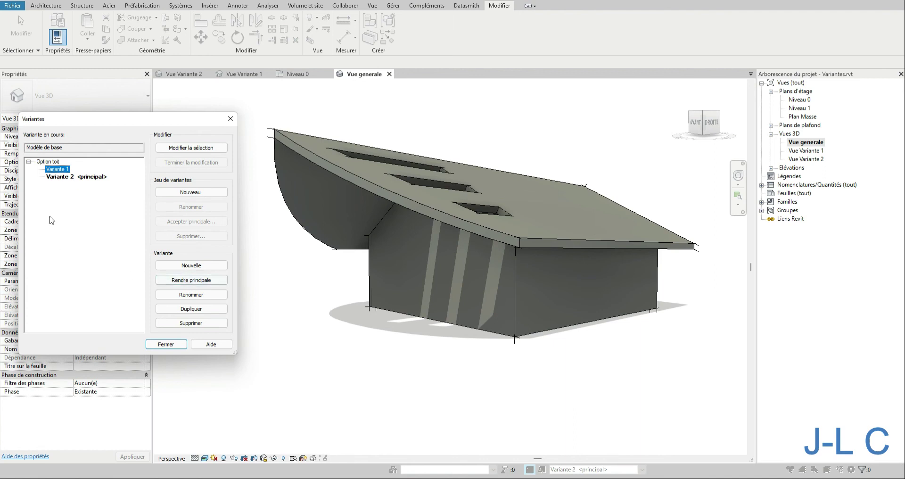
click(191, 280)
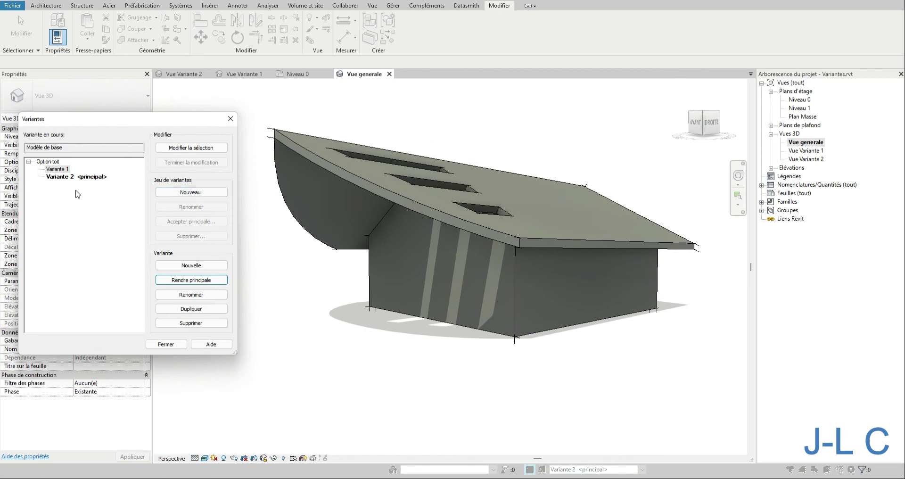
click(188, 280)
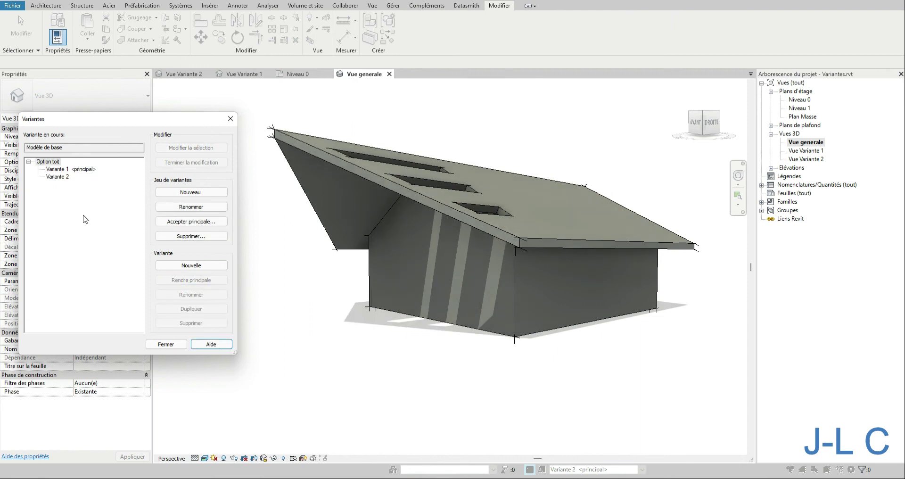
click(65, 178)
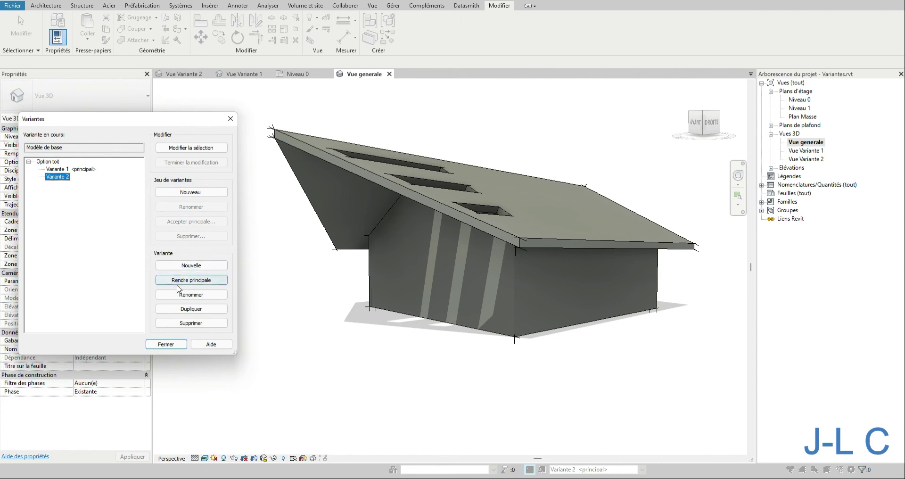
click(187, 279)
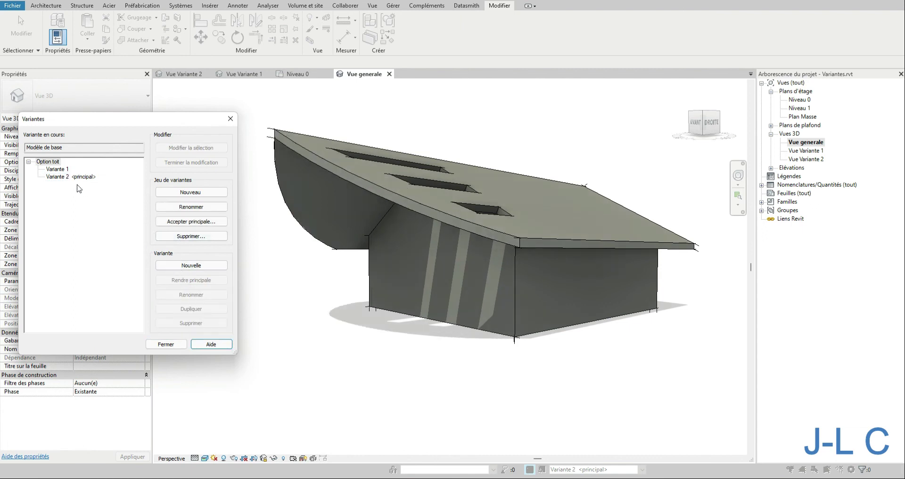
click(57, 169)
click(195, 281)
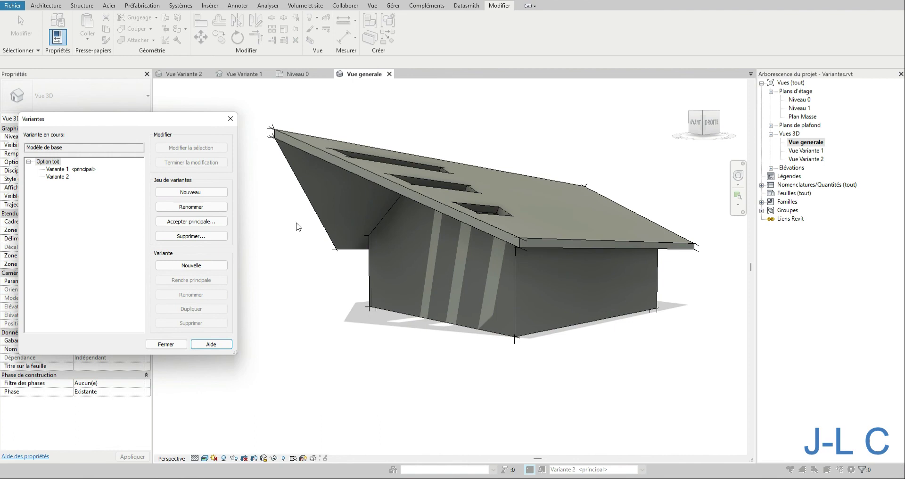
click(56, 178)
click(183, 282)
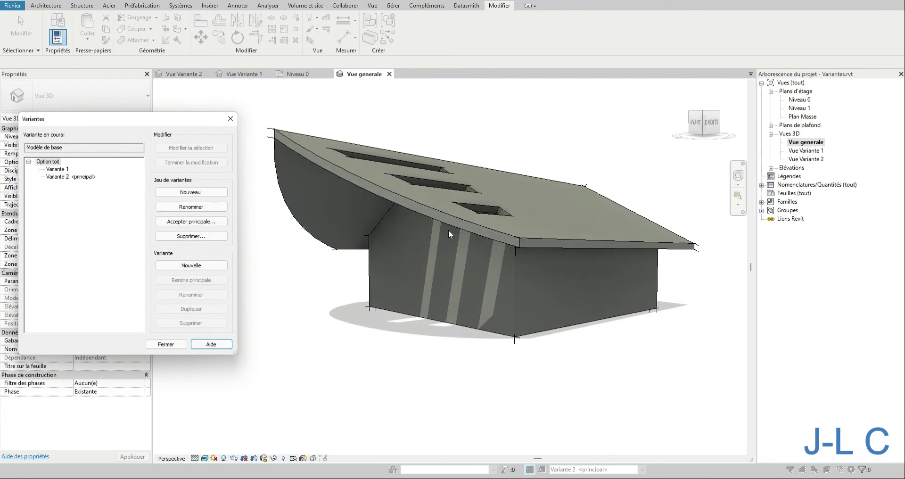
click(166, 344)
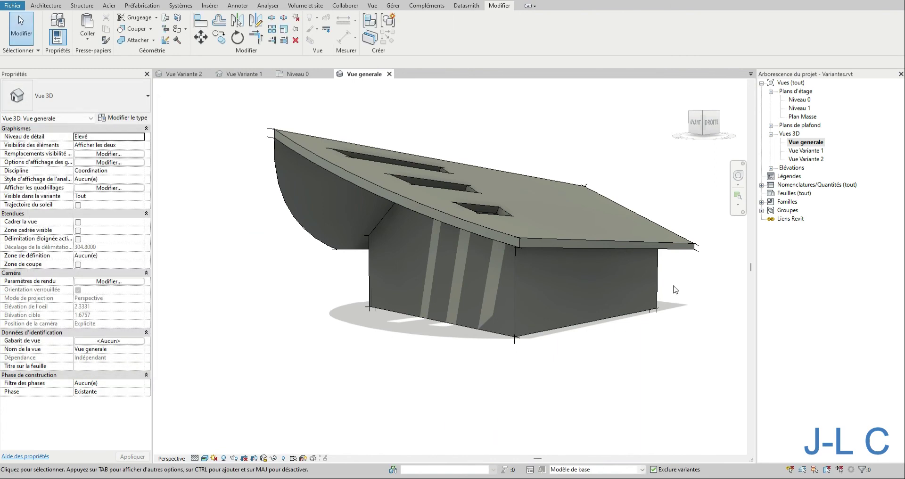
Keep only Vue Variante 2 open and make Variante 2 the active option for editing
double_click(799, 161)
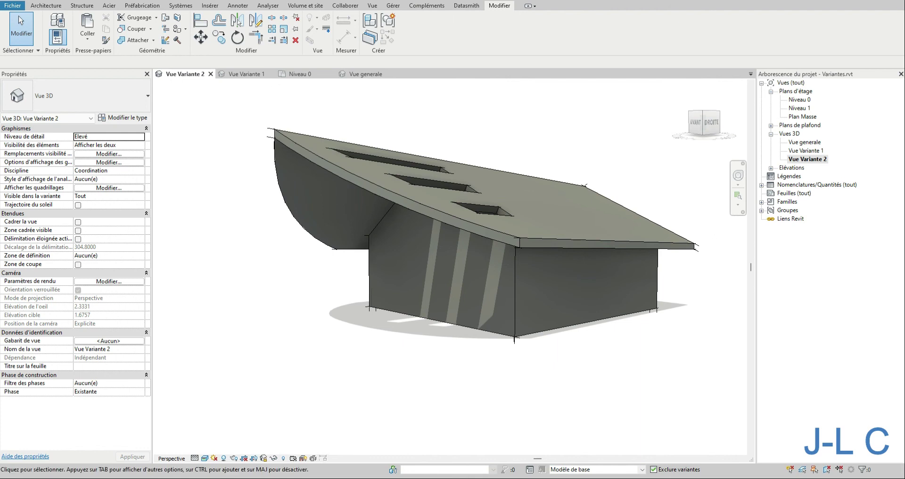
click(218, 2)
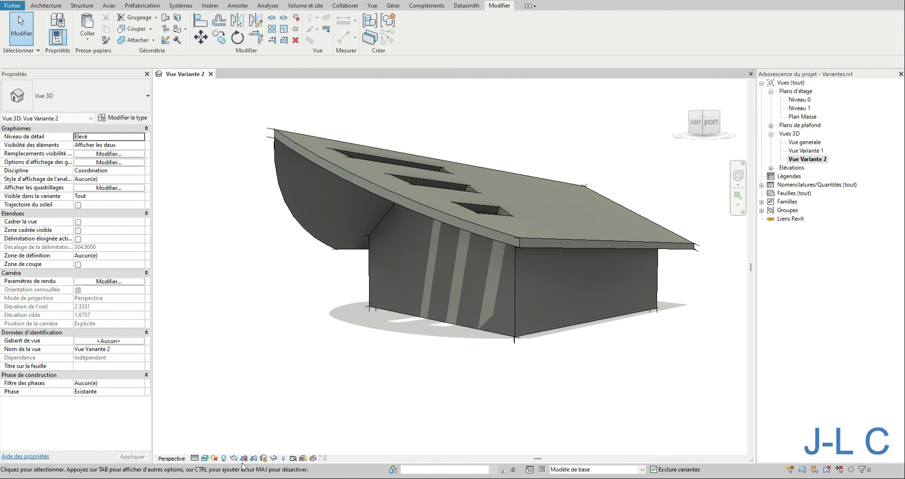
click(45, 6)
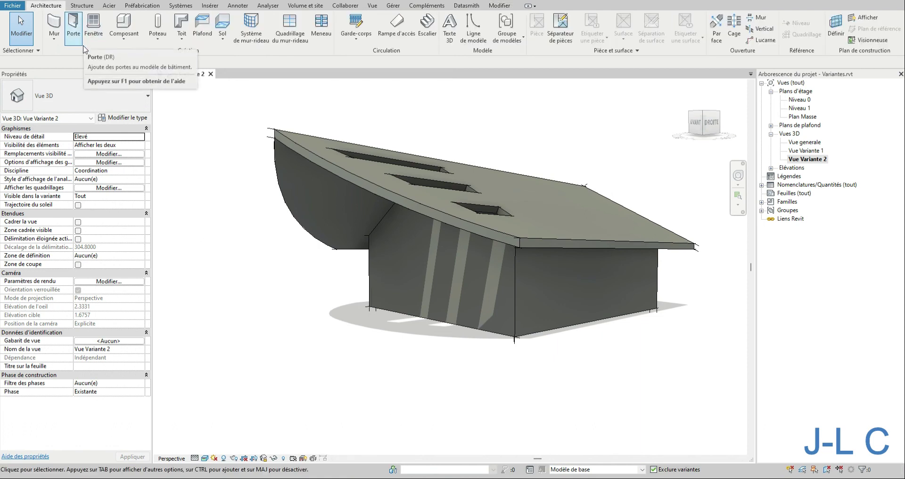
click(579, 471)
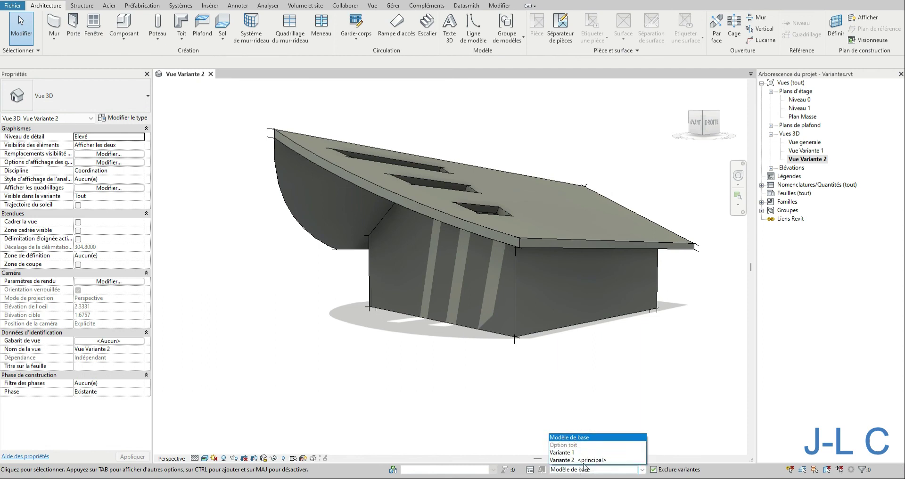
click(581, 461)
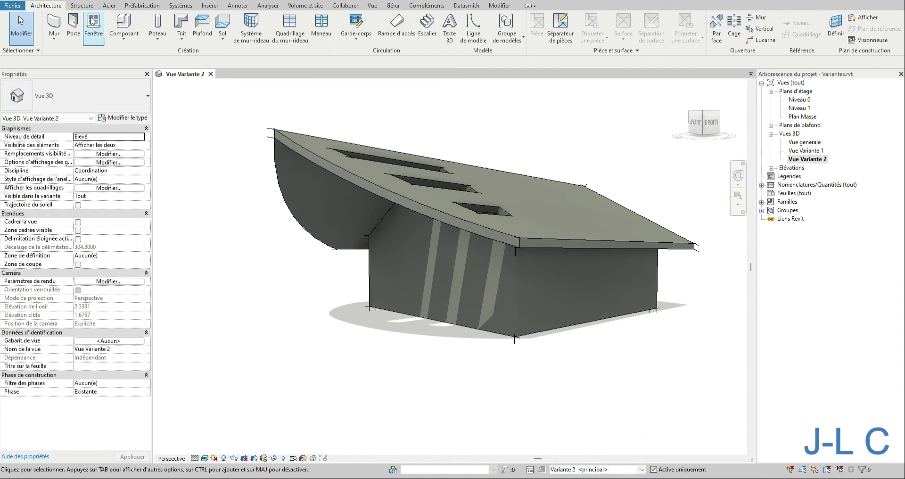
Place an Int. Simple PP (0.73m x 2.04m) door in each visible wall, about 1.23 and 1.39 m from their shared corner
click(73, 26)
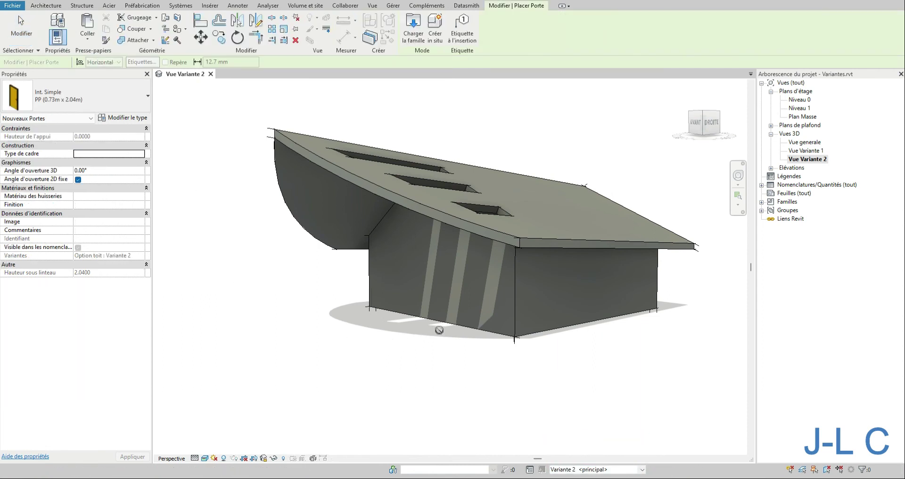
click(469, 325)
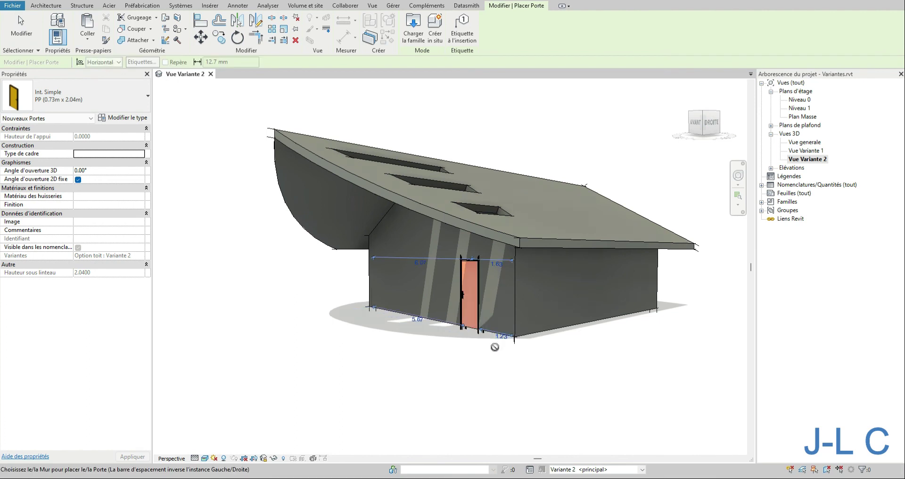
click(556, 326)
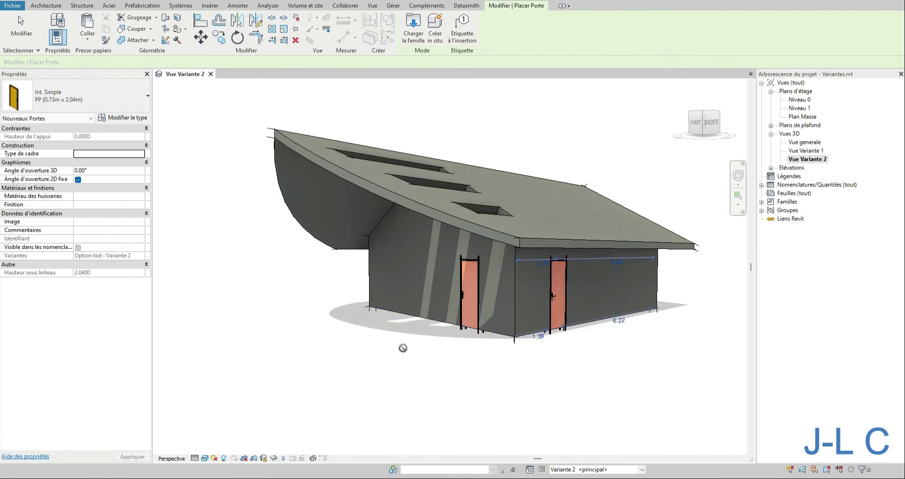
key(Escape)
key(Escape)
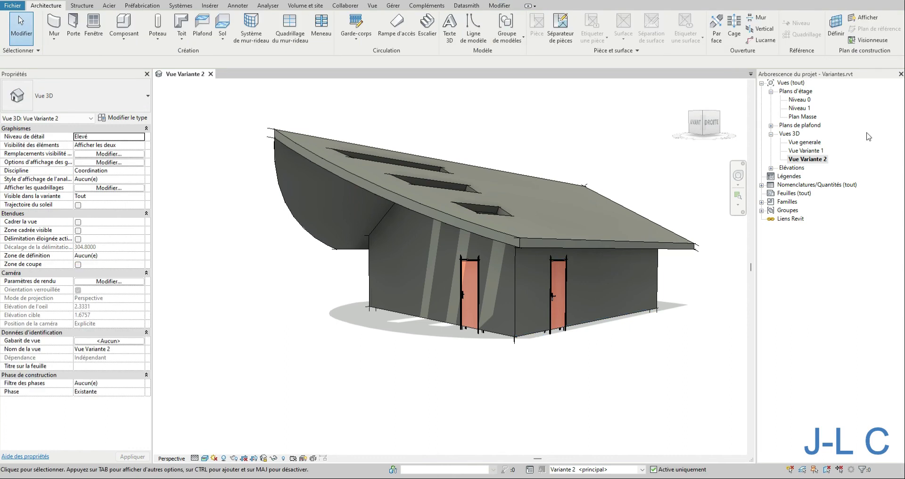
Make Variante 1 active in Vue Variante 1 and place a PP (0.73m x 2.04m) door near the outer end of the gable wall
double_click(805, 151)
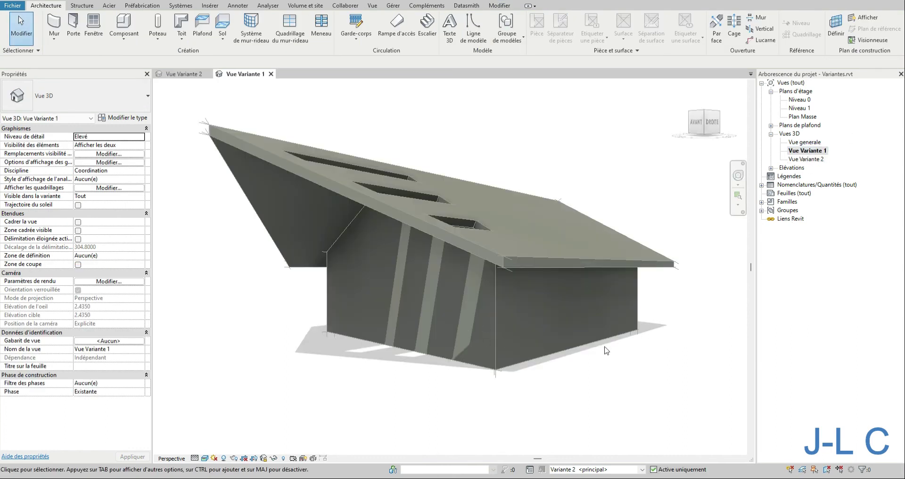
click(621, 470)
click(565, 445)
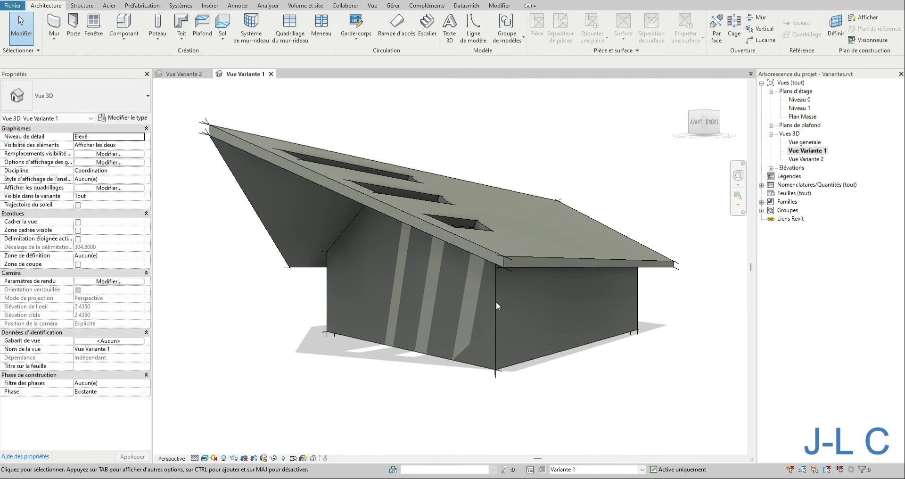
click(74, 29)
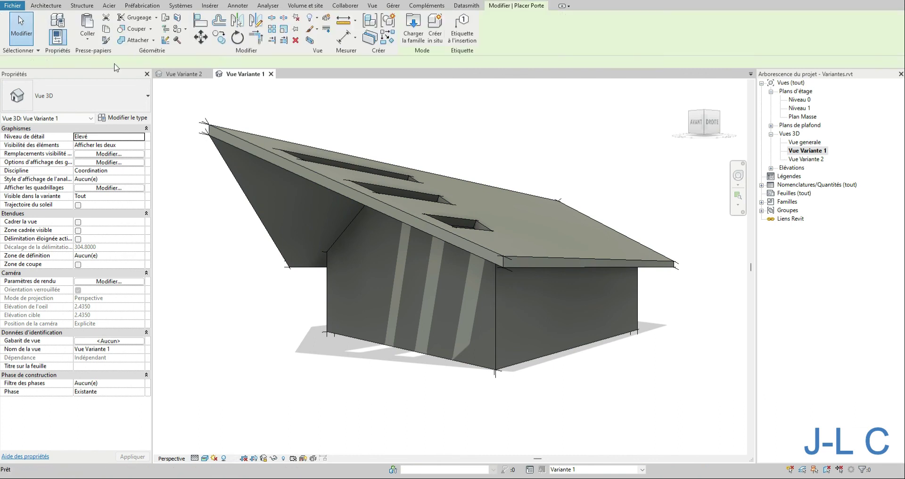
click(359, 325)
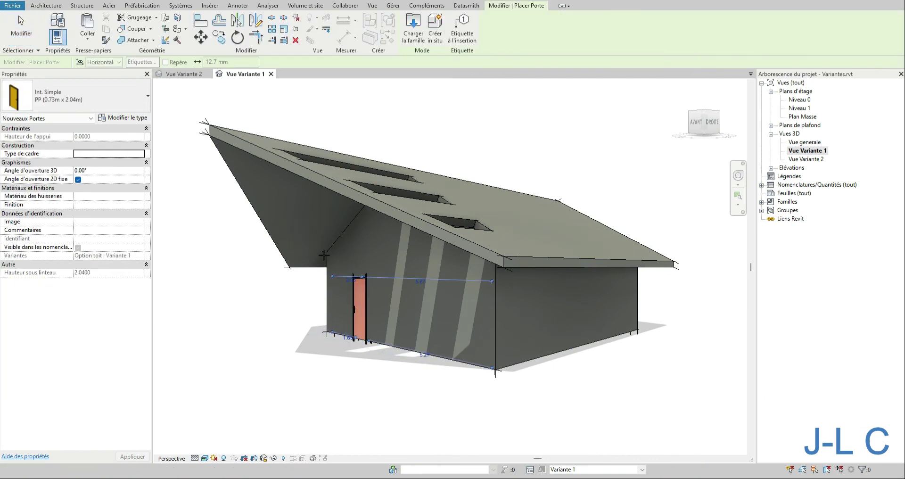
Place four 1 Vantail - Droit 0.60 m x 0.95 m windows, two beside the gable wall's door and two in the adjacent side wall
click(60, 6)
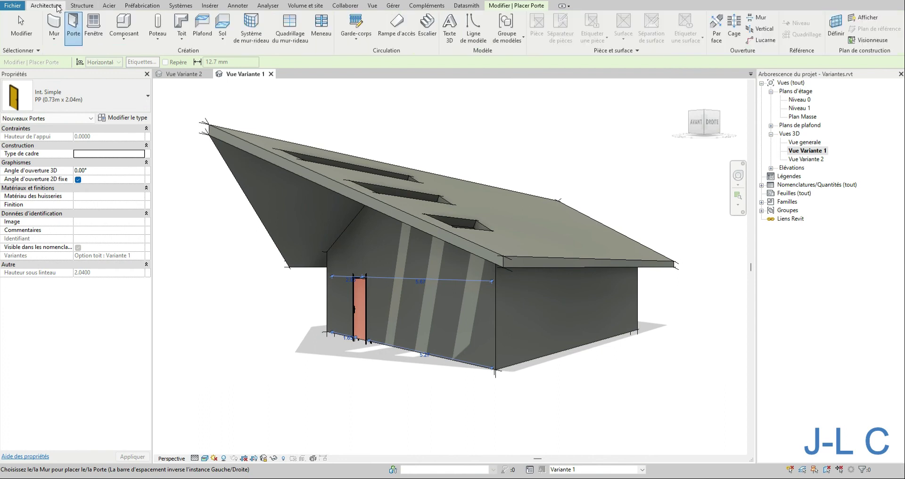
click(93, 28)
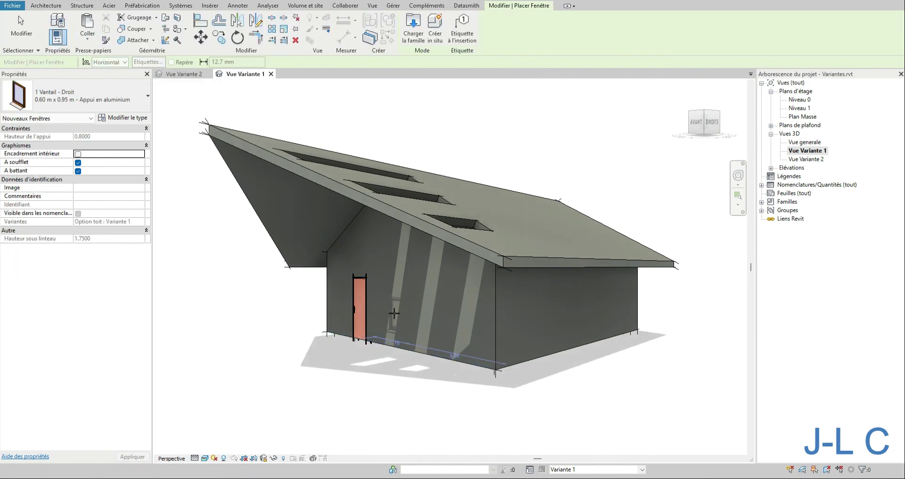
click(398, 293)
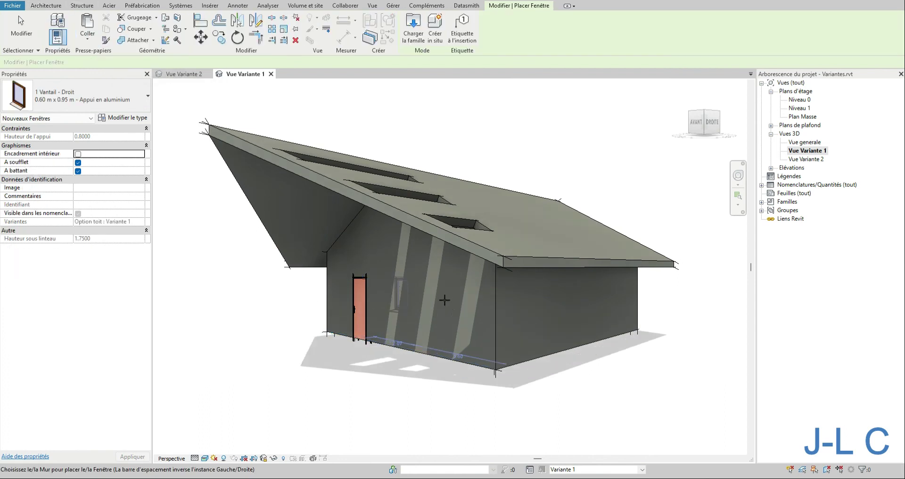
click(439, 295)
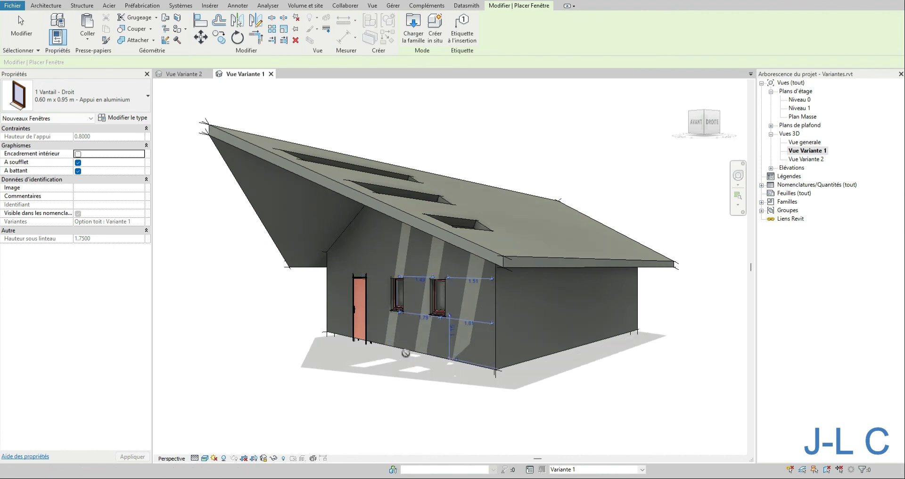
click(544, 297)
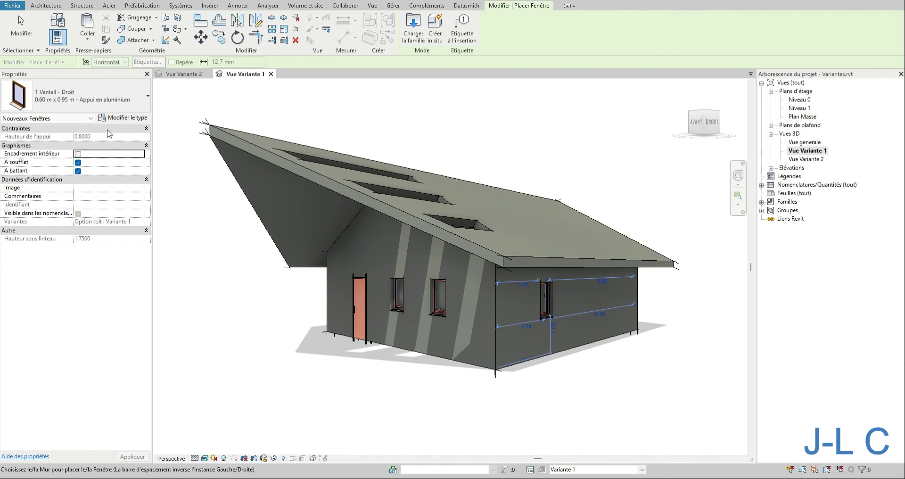
key(Escape)
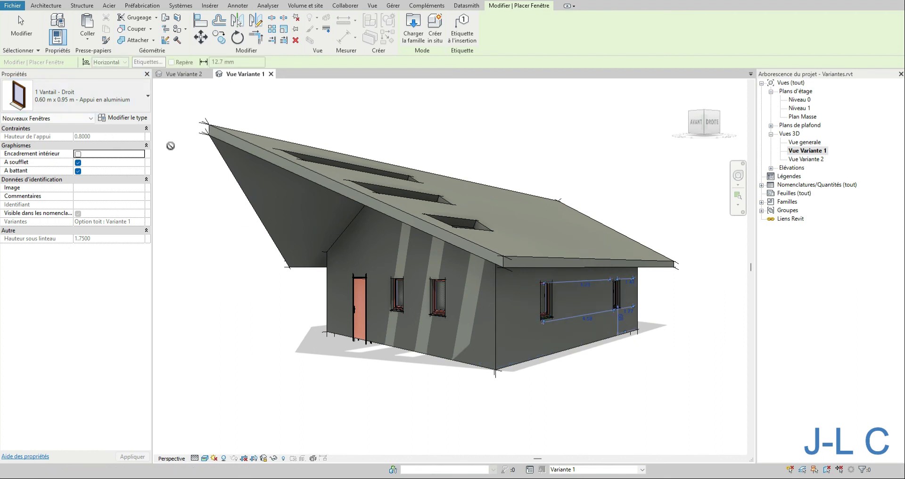
click(20, 33)
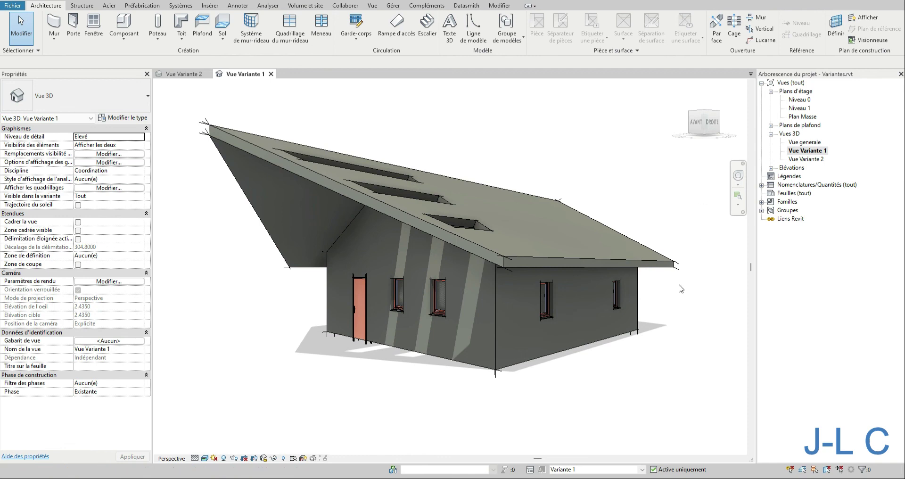
Switch to Vue Variante 2 and make Variante 2 the active option for editing
click(590, 469)
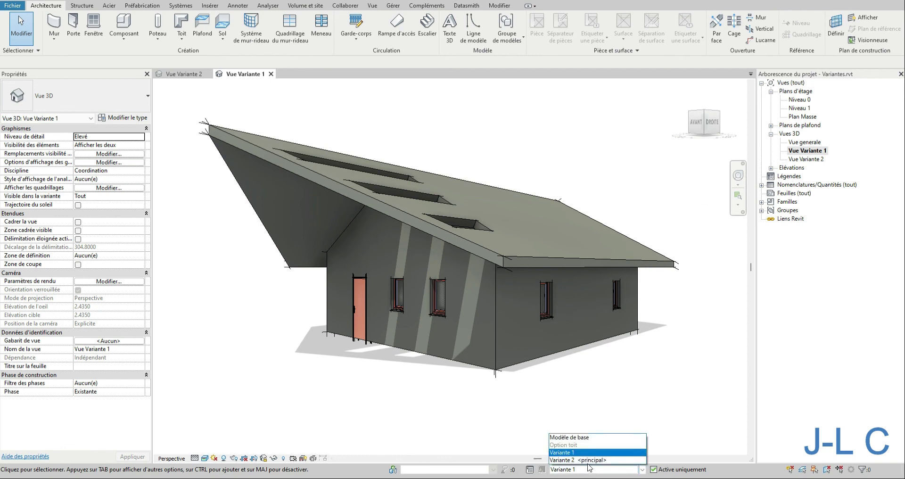
click(805, 159)
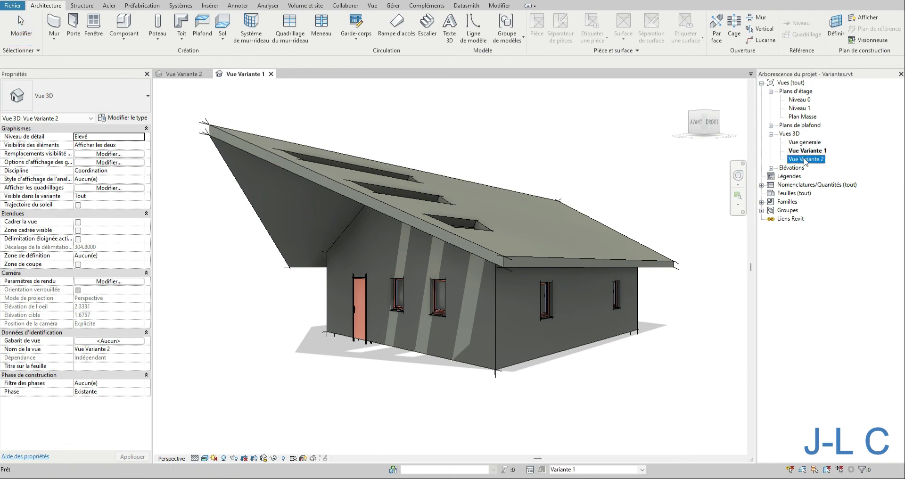
double_click(805, 160)
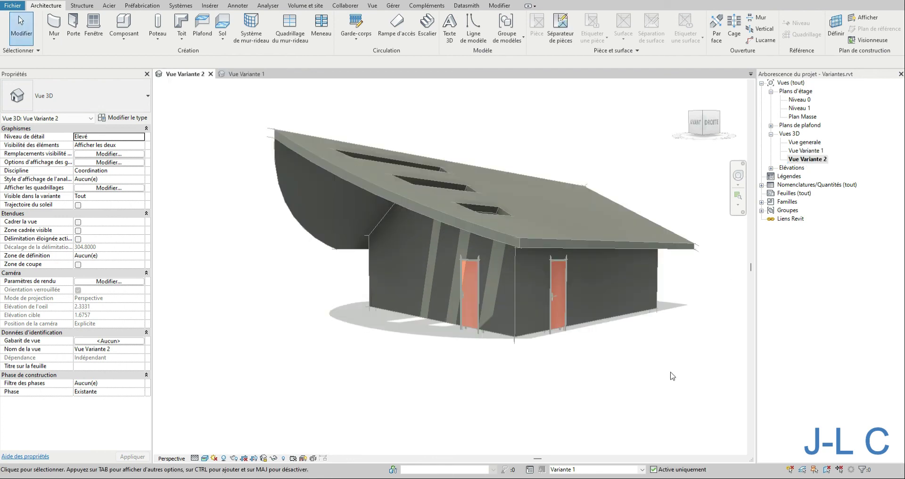
click(575, 469)
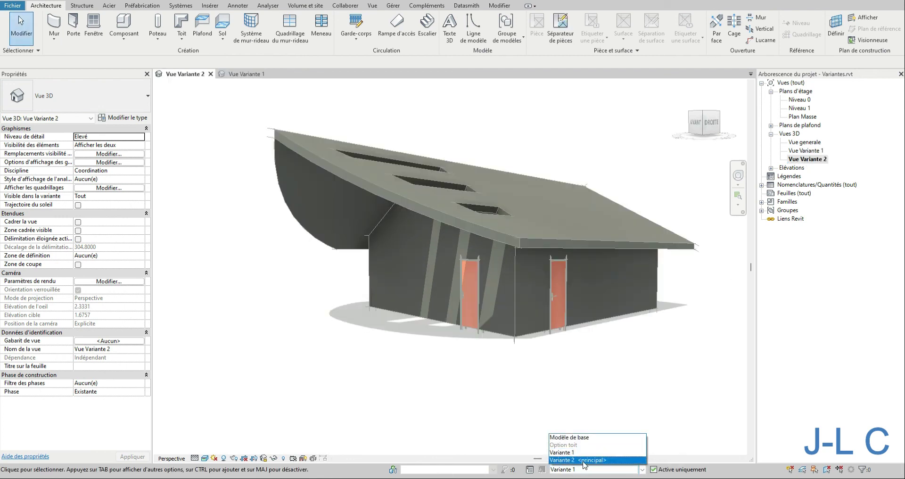
click(584, 455)
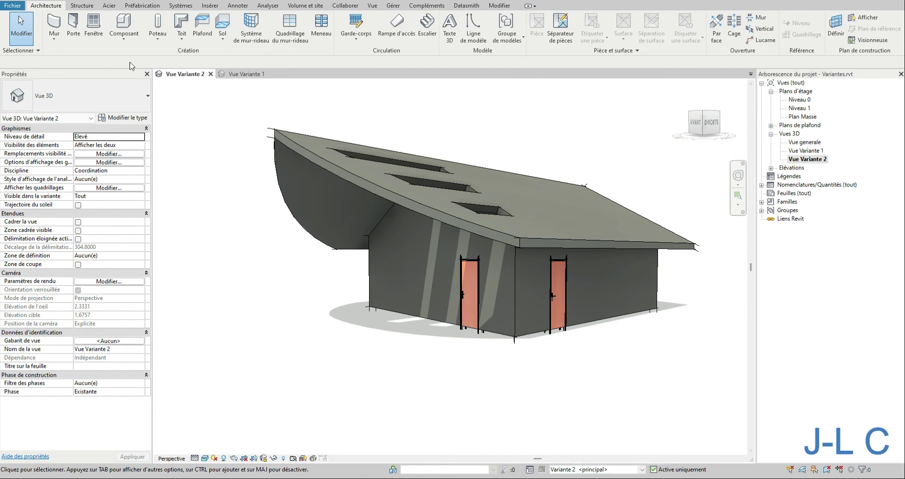
Place three 1 Vantail - Droit 0.60 m x 0.95 m windows, one near the side wall's far end and two between the gable wall's door and its outer end
click(93, 32)
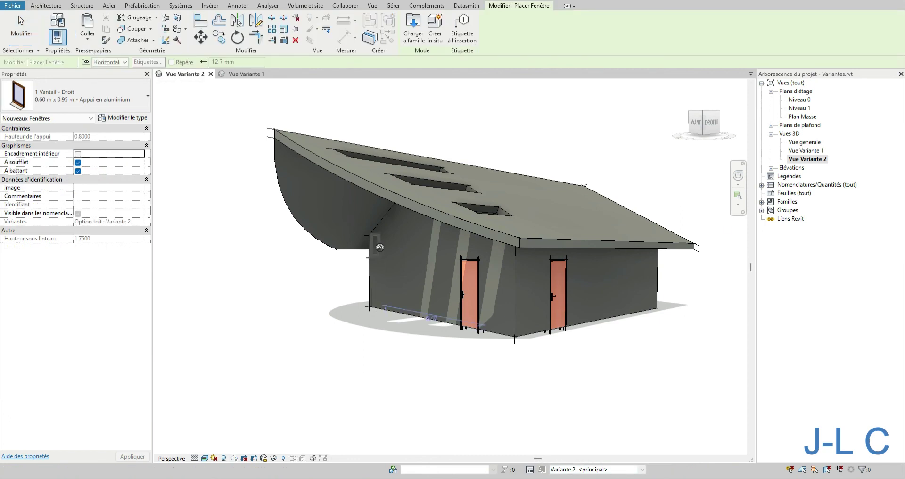
click(631, 271)
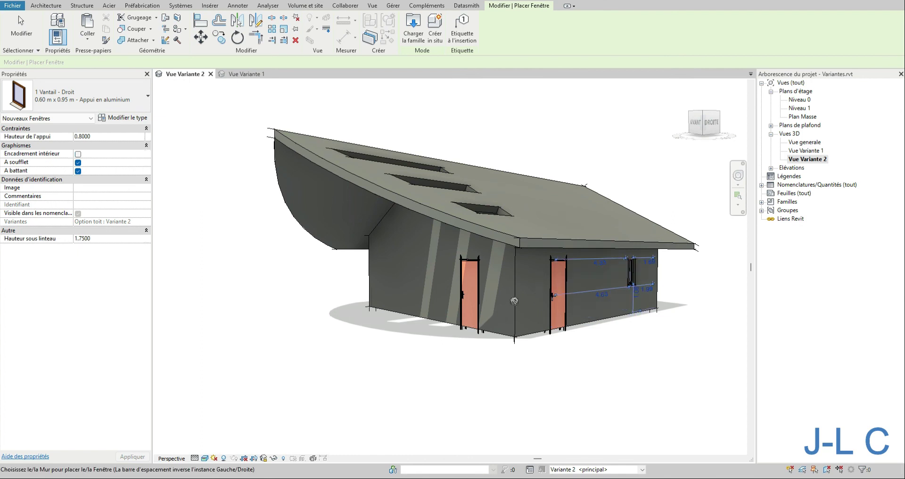
click(426, 267)
click(384, 266)
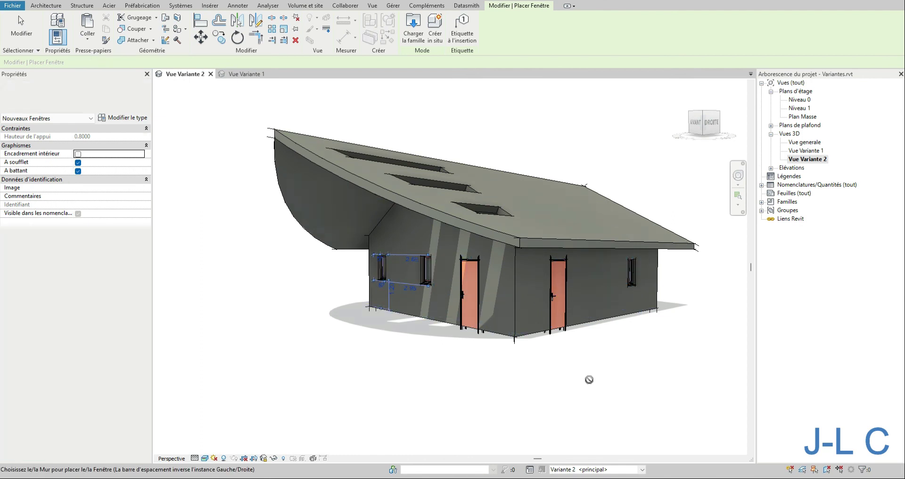
key(Escape)
key(Escape)
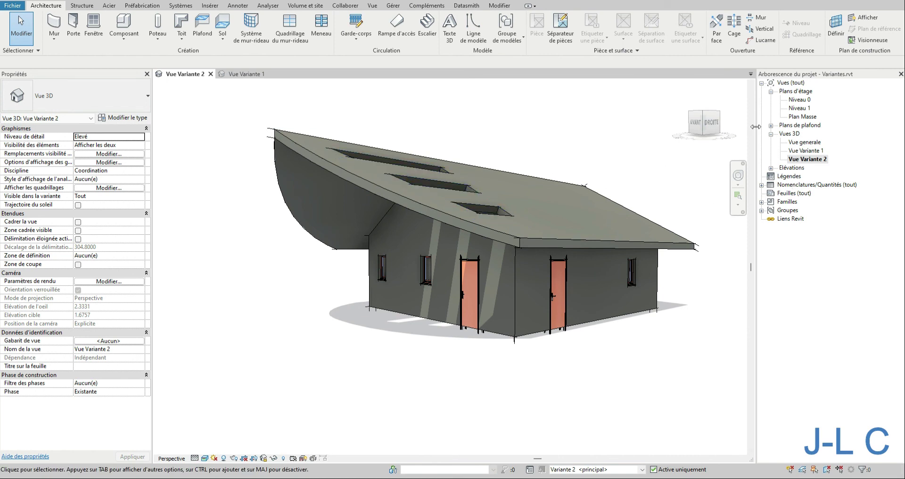
Finish editing Variante 2 from Vue generale and keep only that view open
double_click(795, 144)
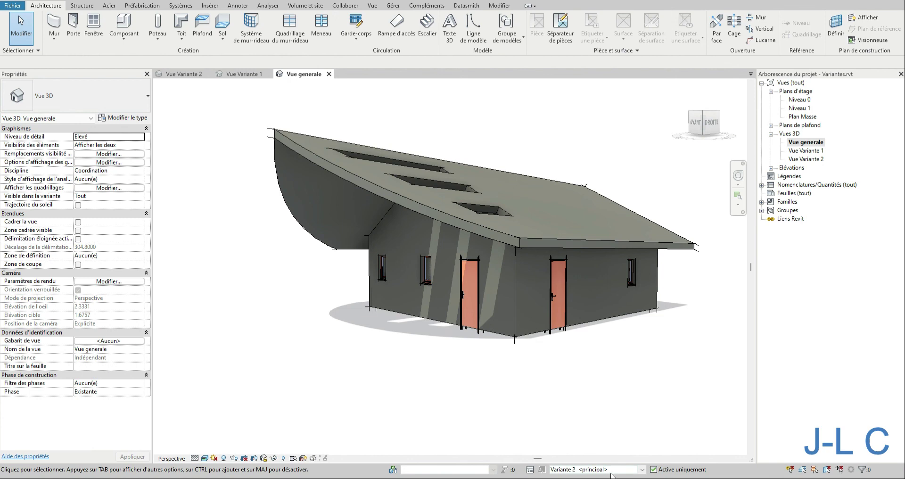
click(528, 469)
click(182, 163)
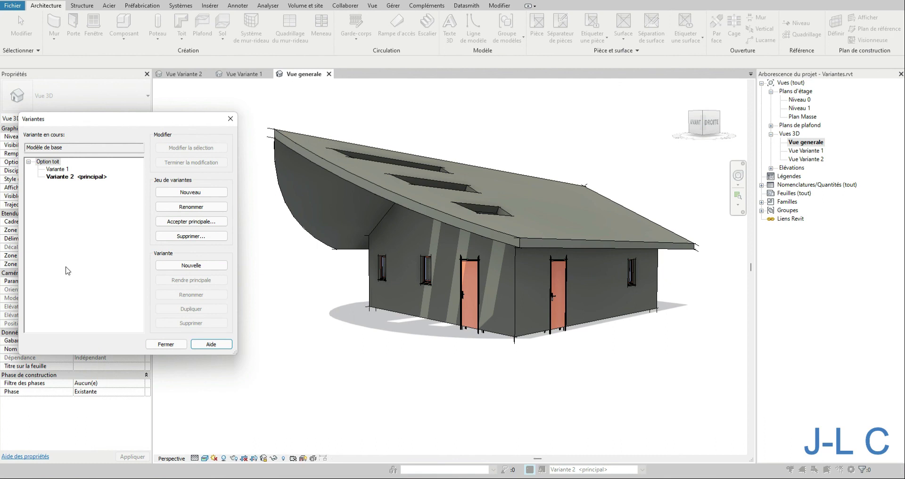
click(166, 345)
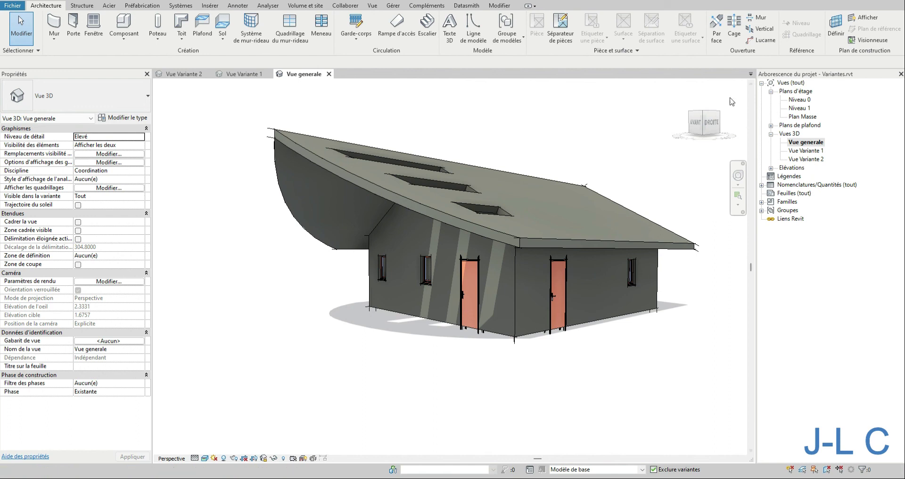
click(213, 1)
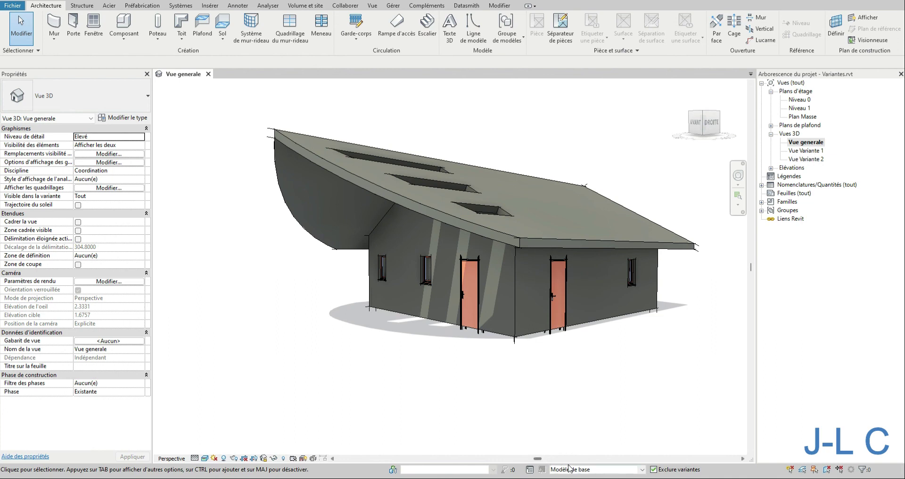
Make Variante 1 the primary option of the Option toit set, and return the primary role to Variante 2
click(529, 469)
drag(87, 121, 69, 60)
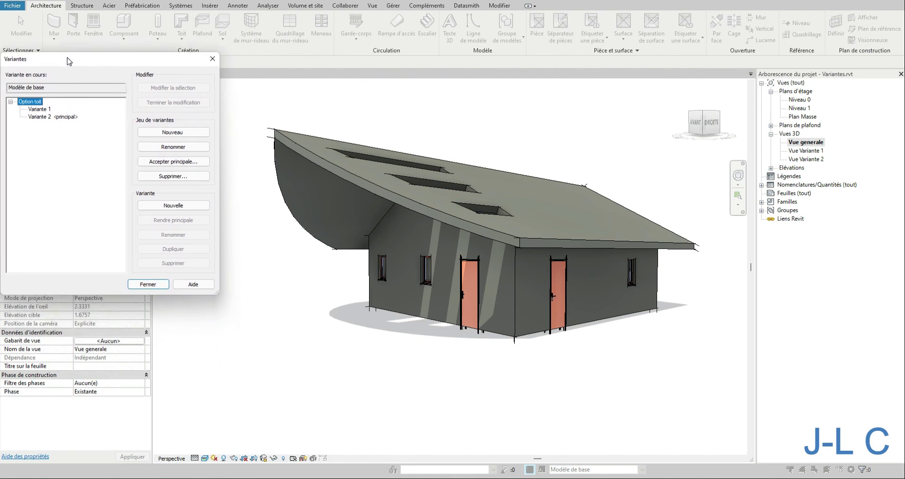
click(47, 119)
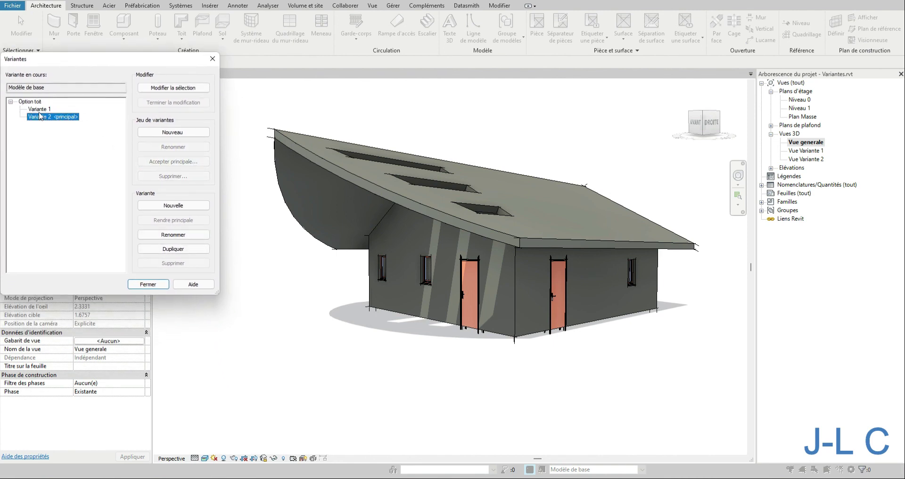
click(39, 109)
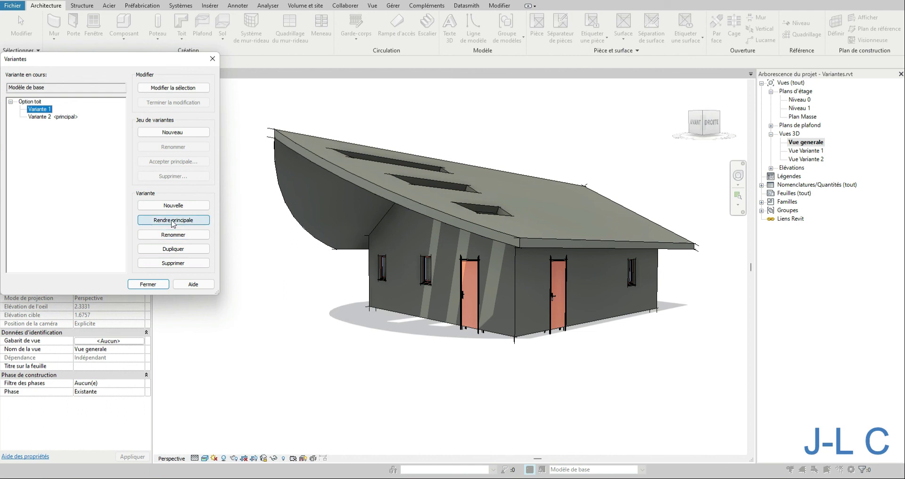
click(173, 220)
click(38, 117)
click(160, 221)
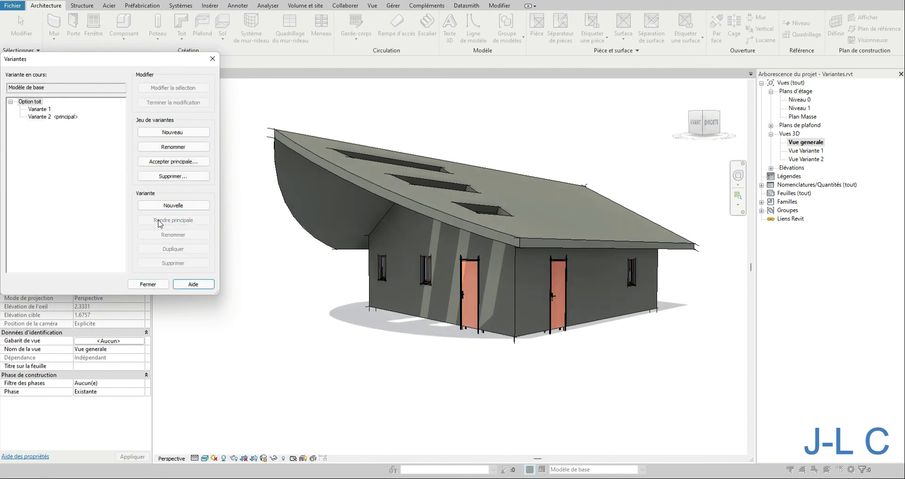
Make Variante 1 the primary option and close the design options settings
click(41, 110)
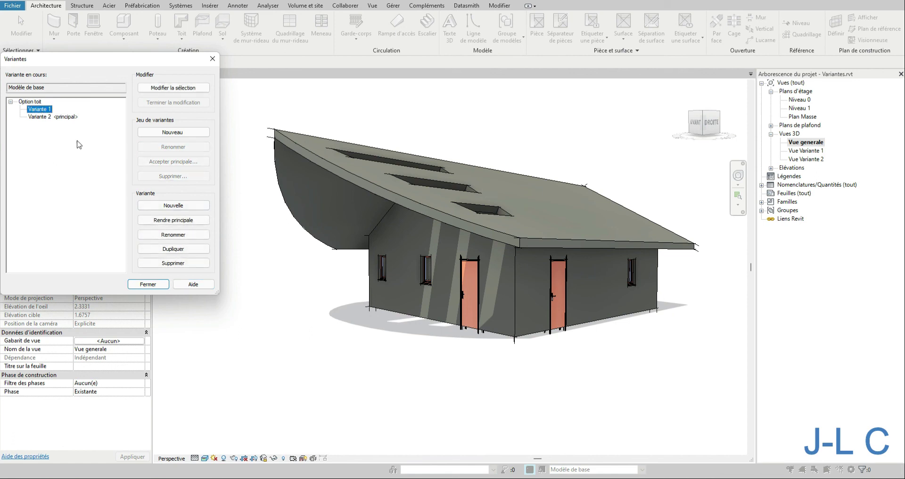
click(174, 220)
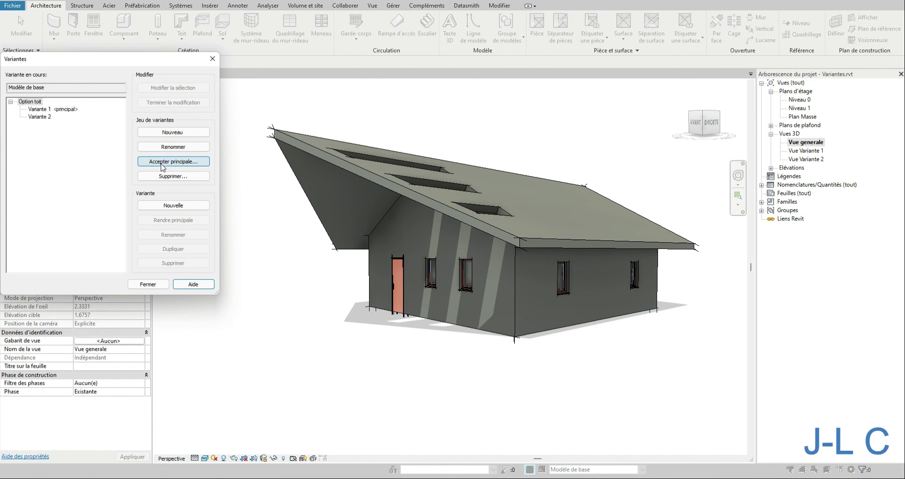
click(162, 282)
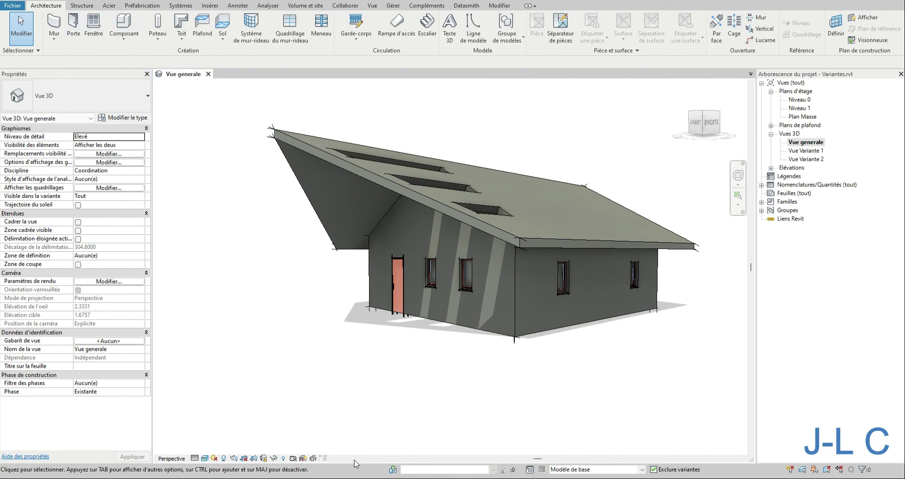
Make Variante 2 the primary option of the Option toit set
click(530, 469)
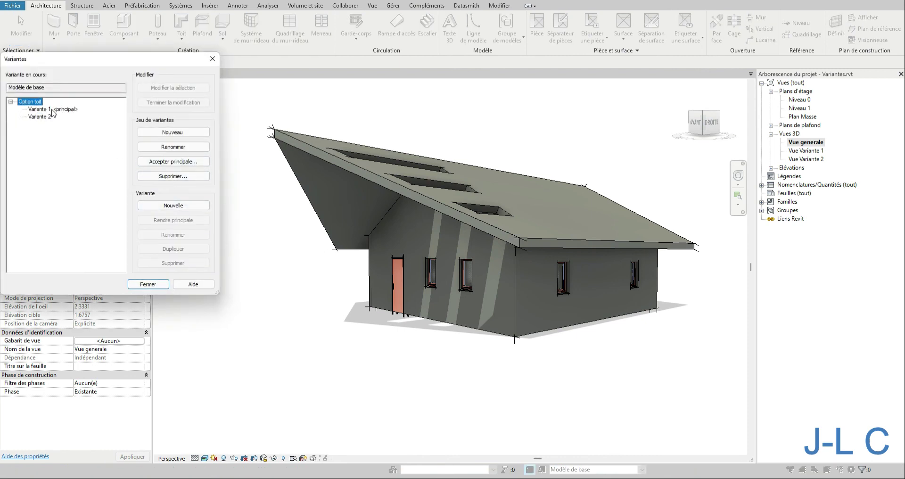
click(45, 118)
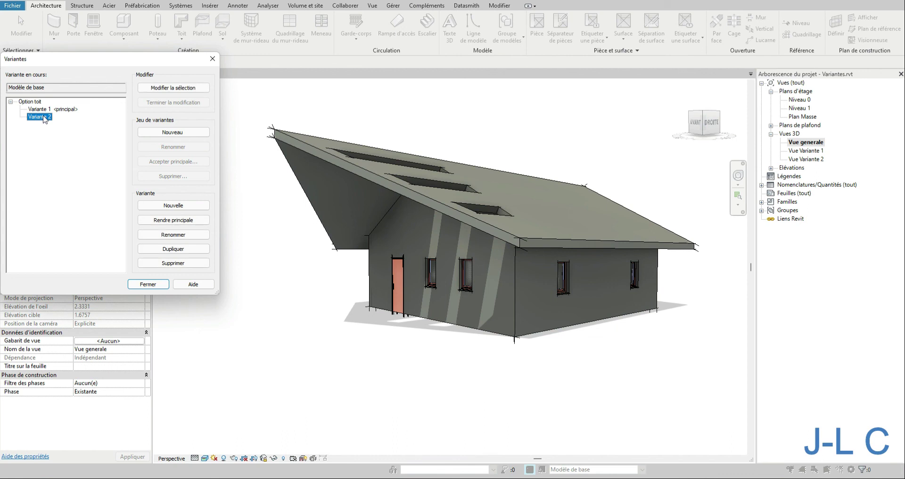
click(161, 221)
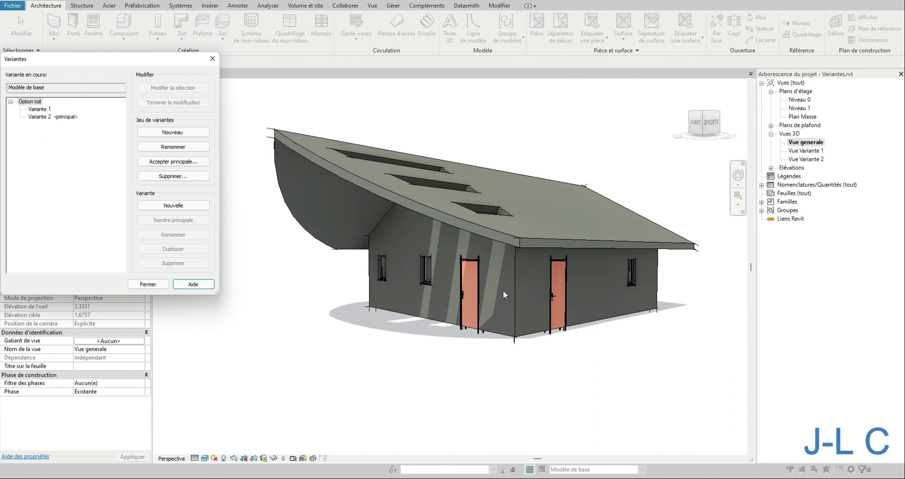
Accept the primary option of Option toit into the model, deleting the dedicated view Vue Variante 1 with it
click(184, 163)
click(184, 162)
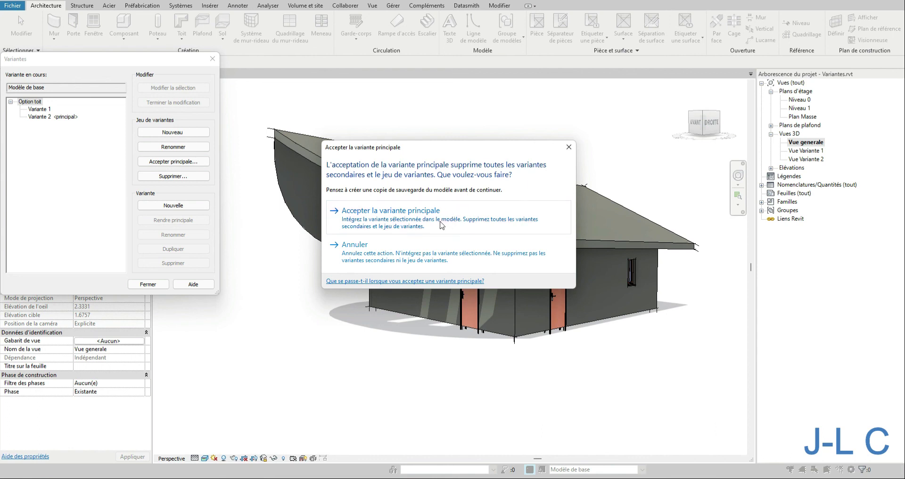
click(425, 215)
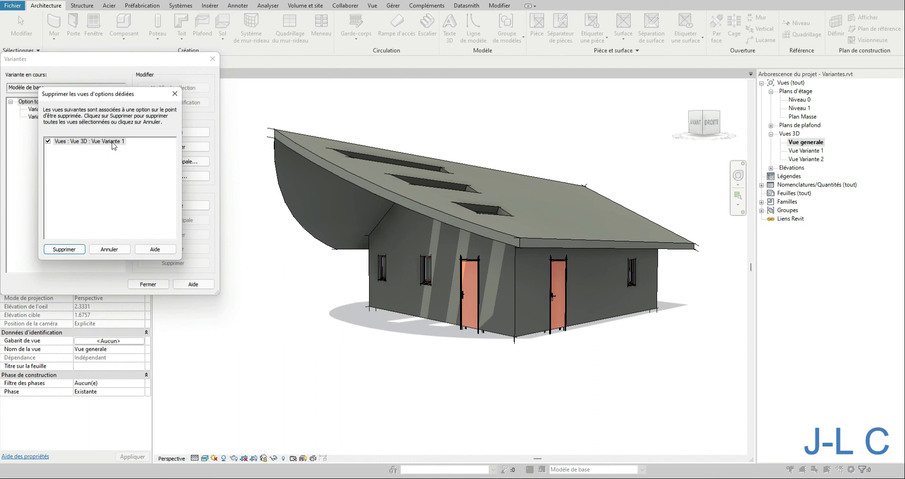
drag(137, 98, 237, 82)
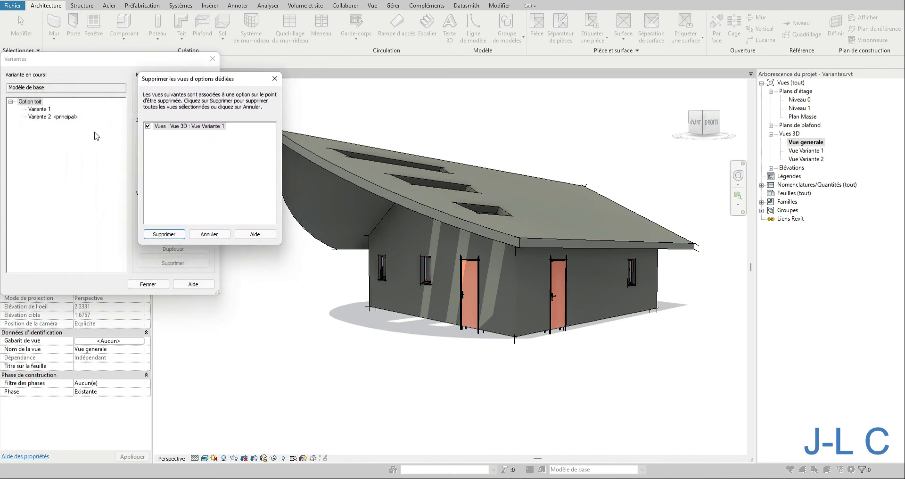
click(169, 238)
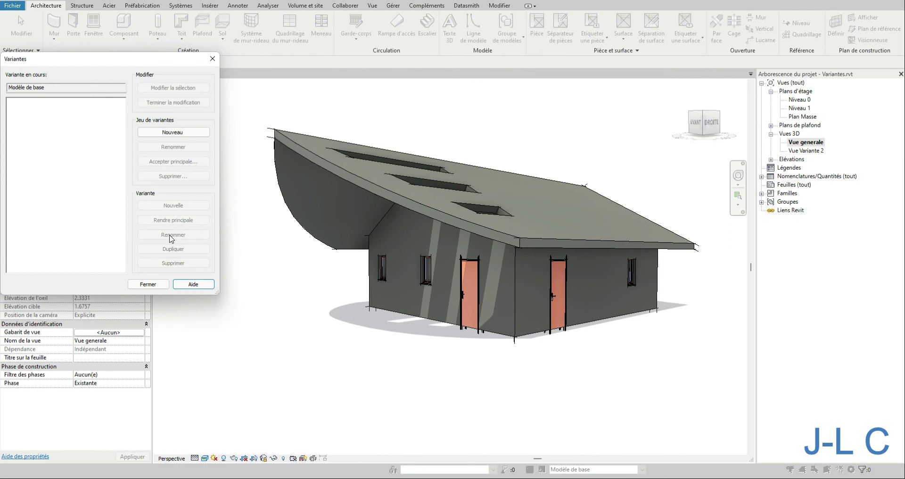
click(158, 287)
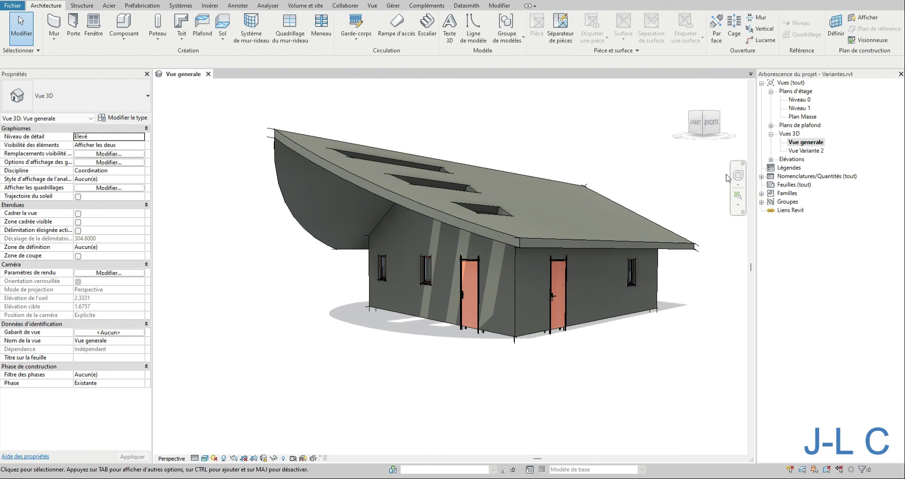
Open Vue Variante 2 and check the project's list of design options
double_click(810, 151)
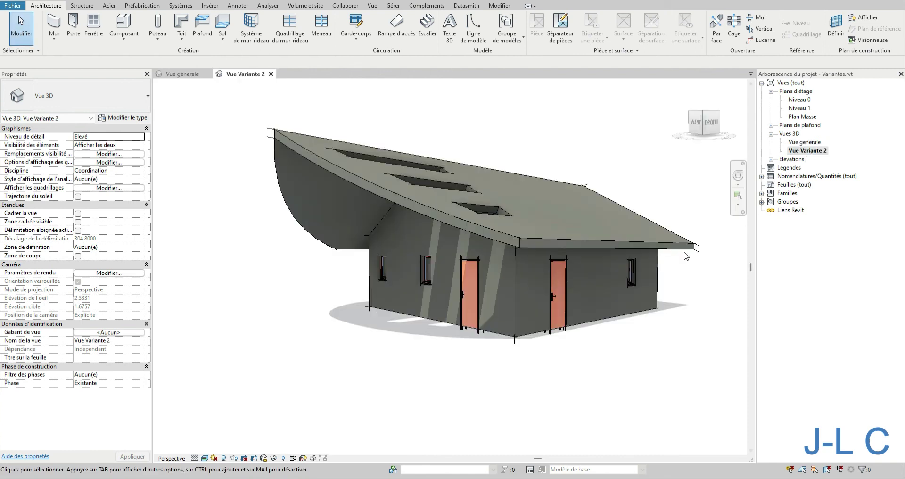
click(529, 469)
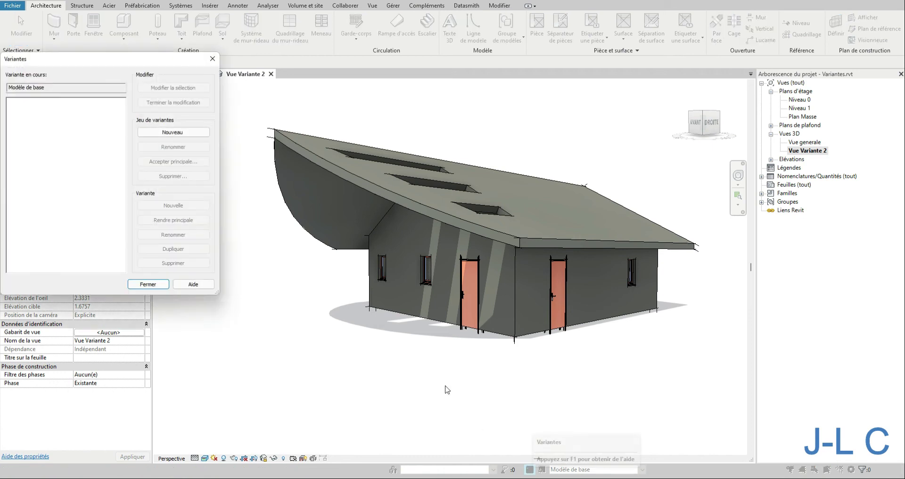
drag(96, 60, 128, 78)
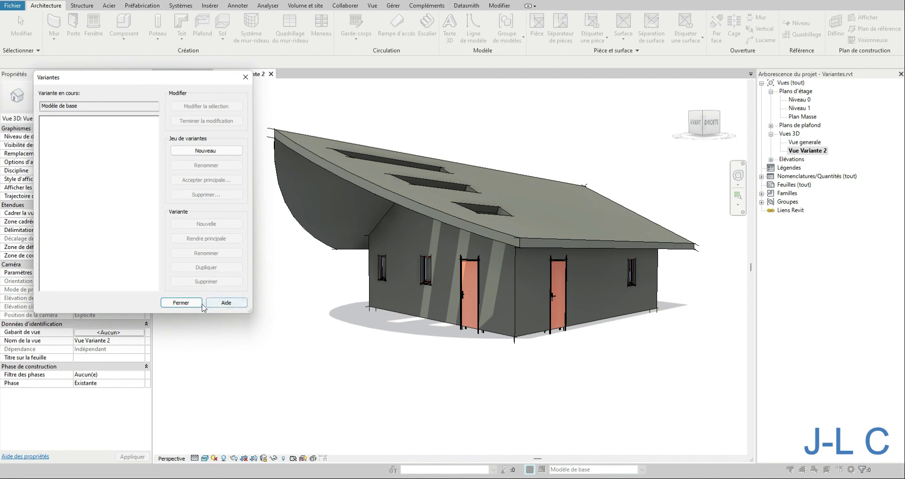
click(180, 302)
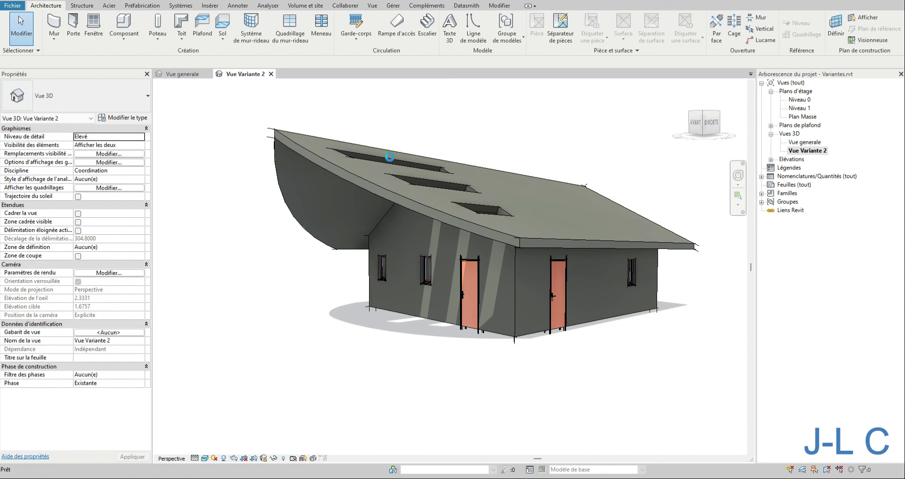
click(79, 1)
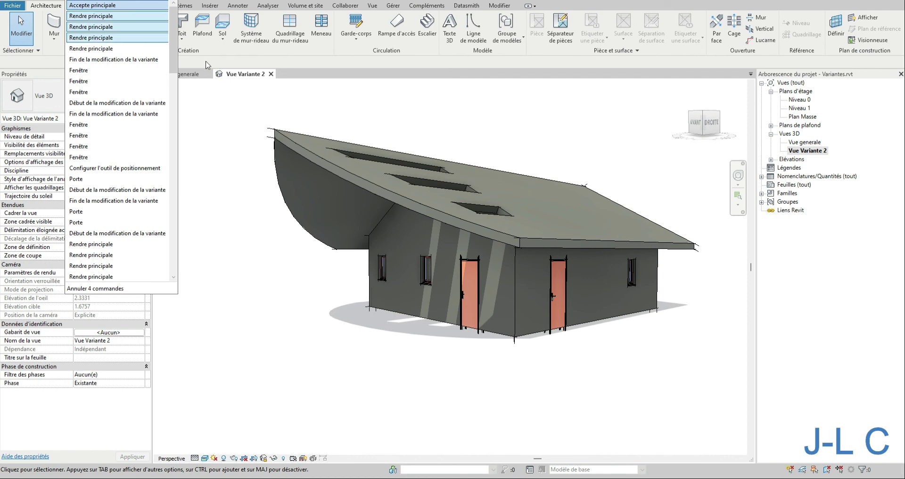
click(292, 239)
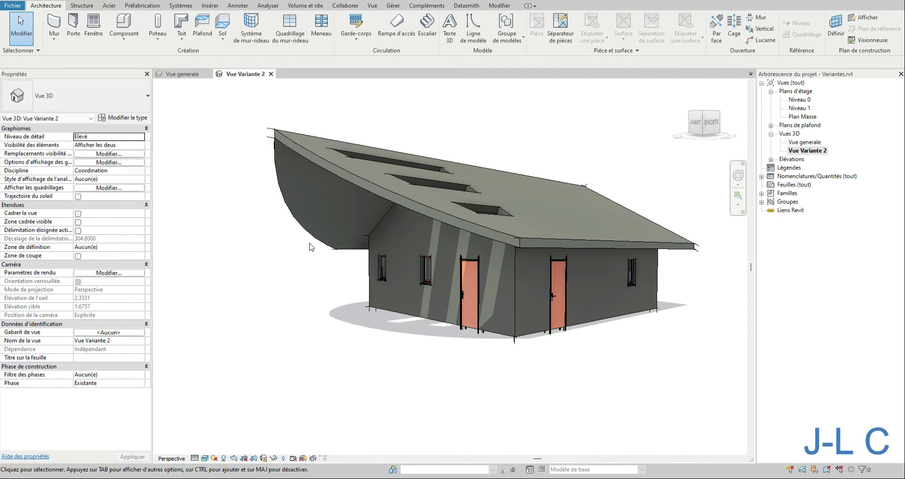